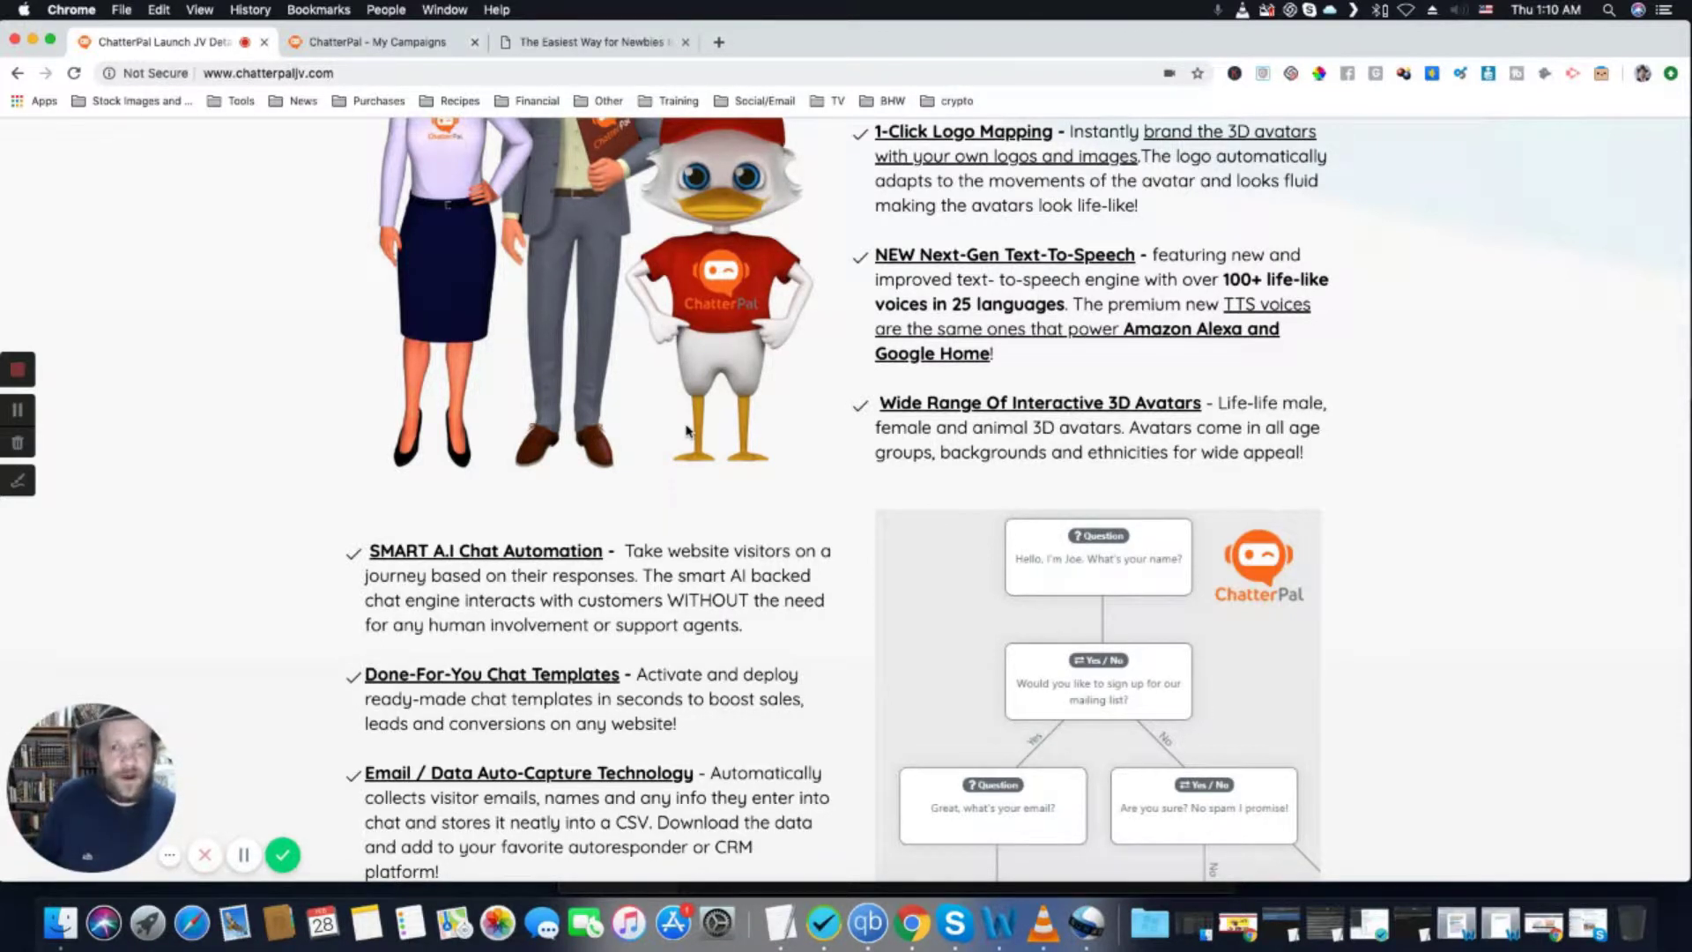
Switch to the ChatterPal campaigns page and start a new Chat and Avatar campaign
scroll(686, 431, down, 3)
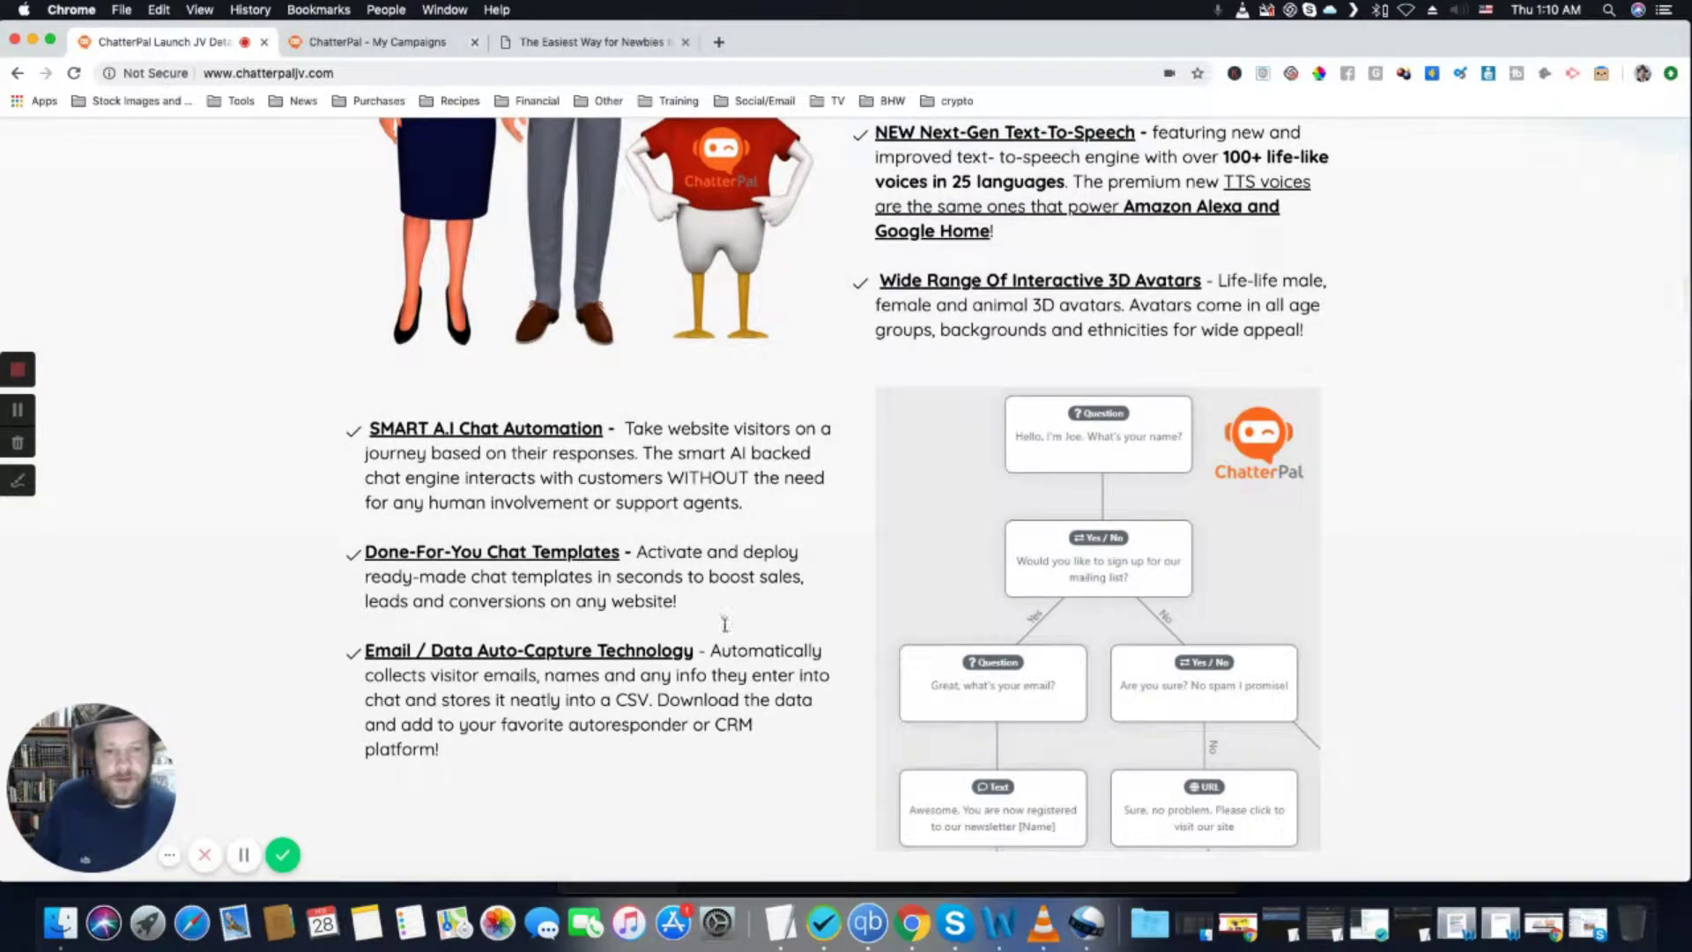
click(342, 45)
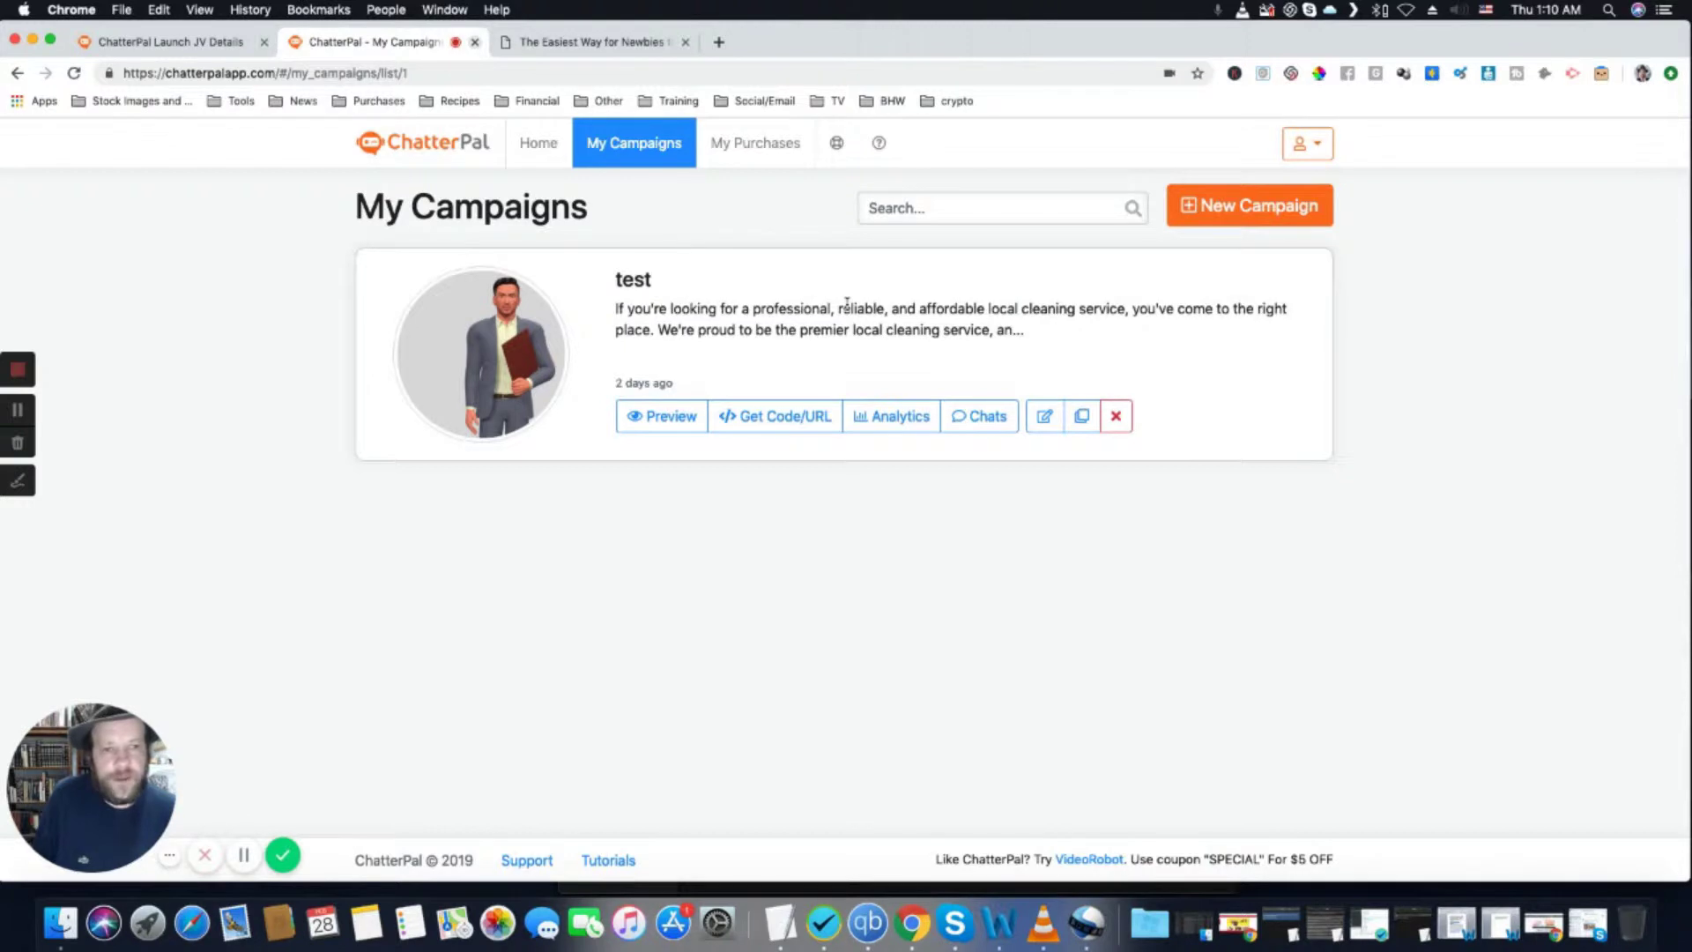
click(1180, 211)
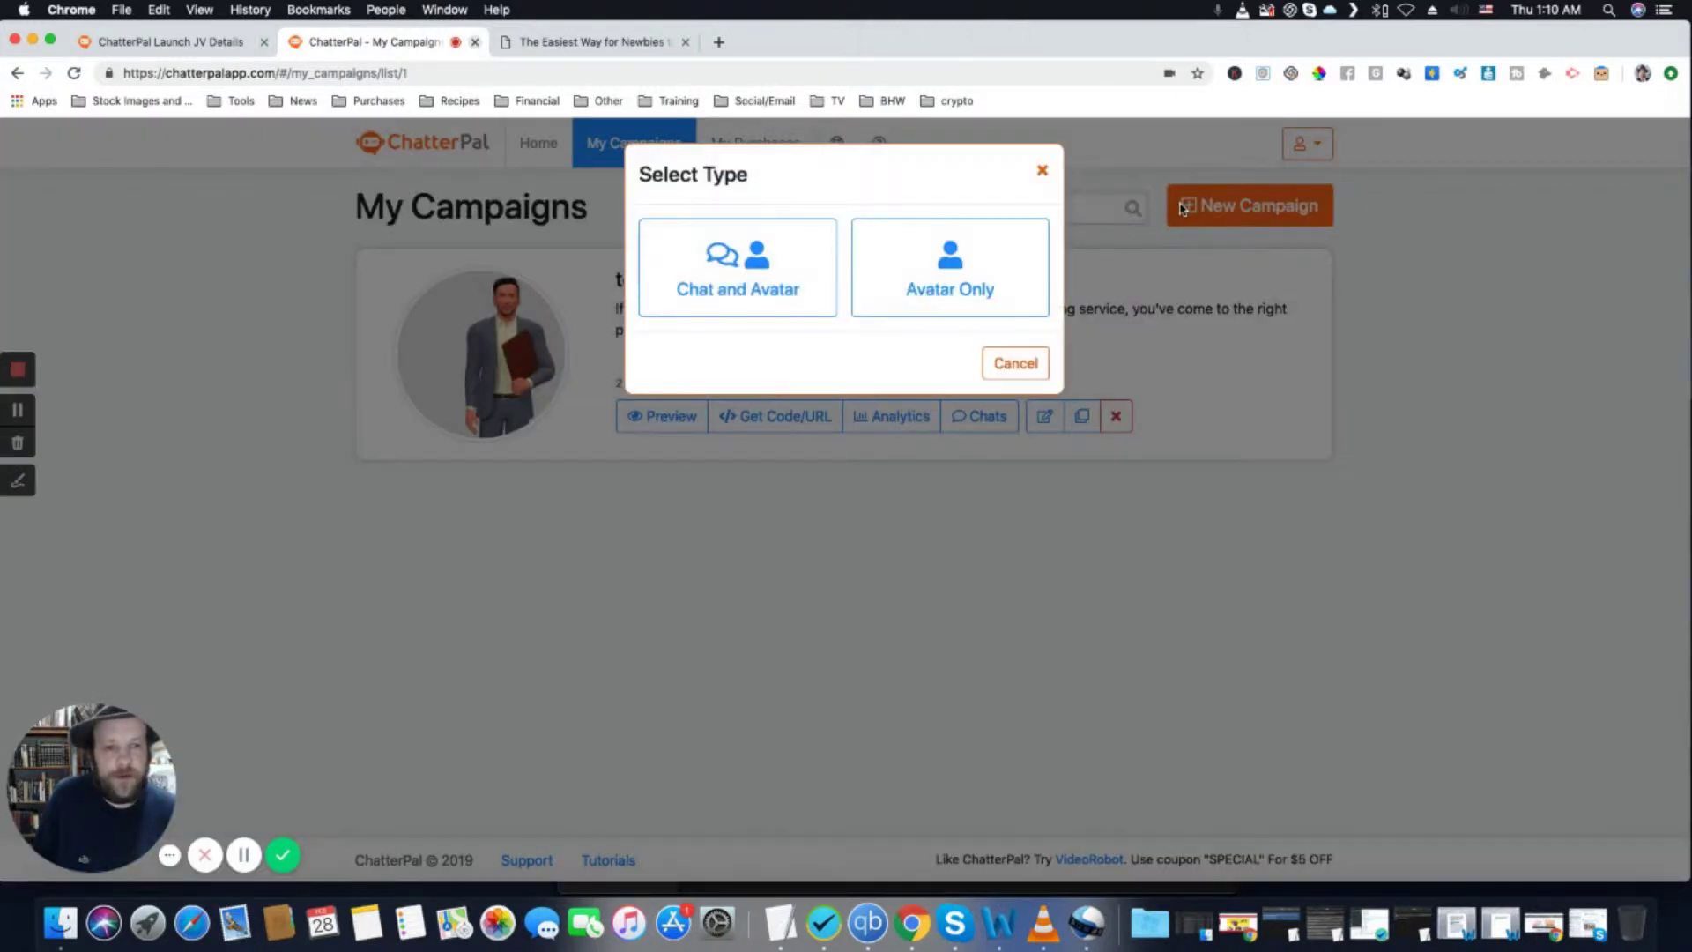
click(750, 257)
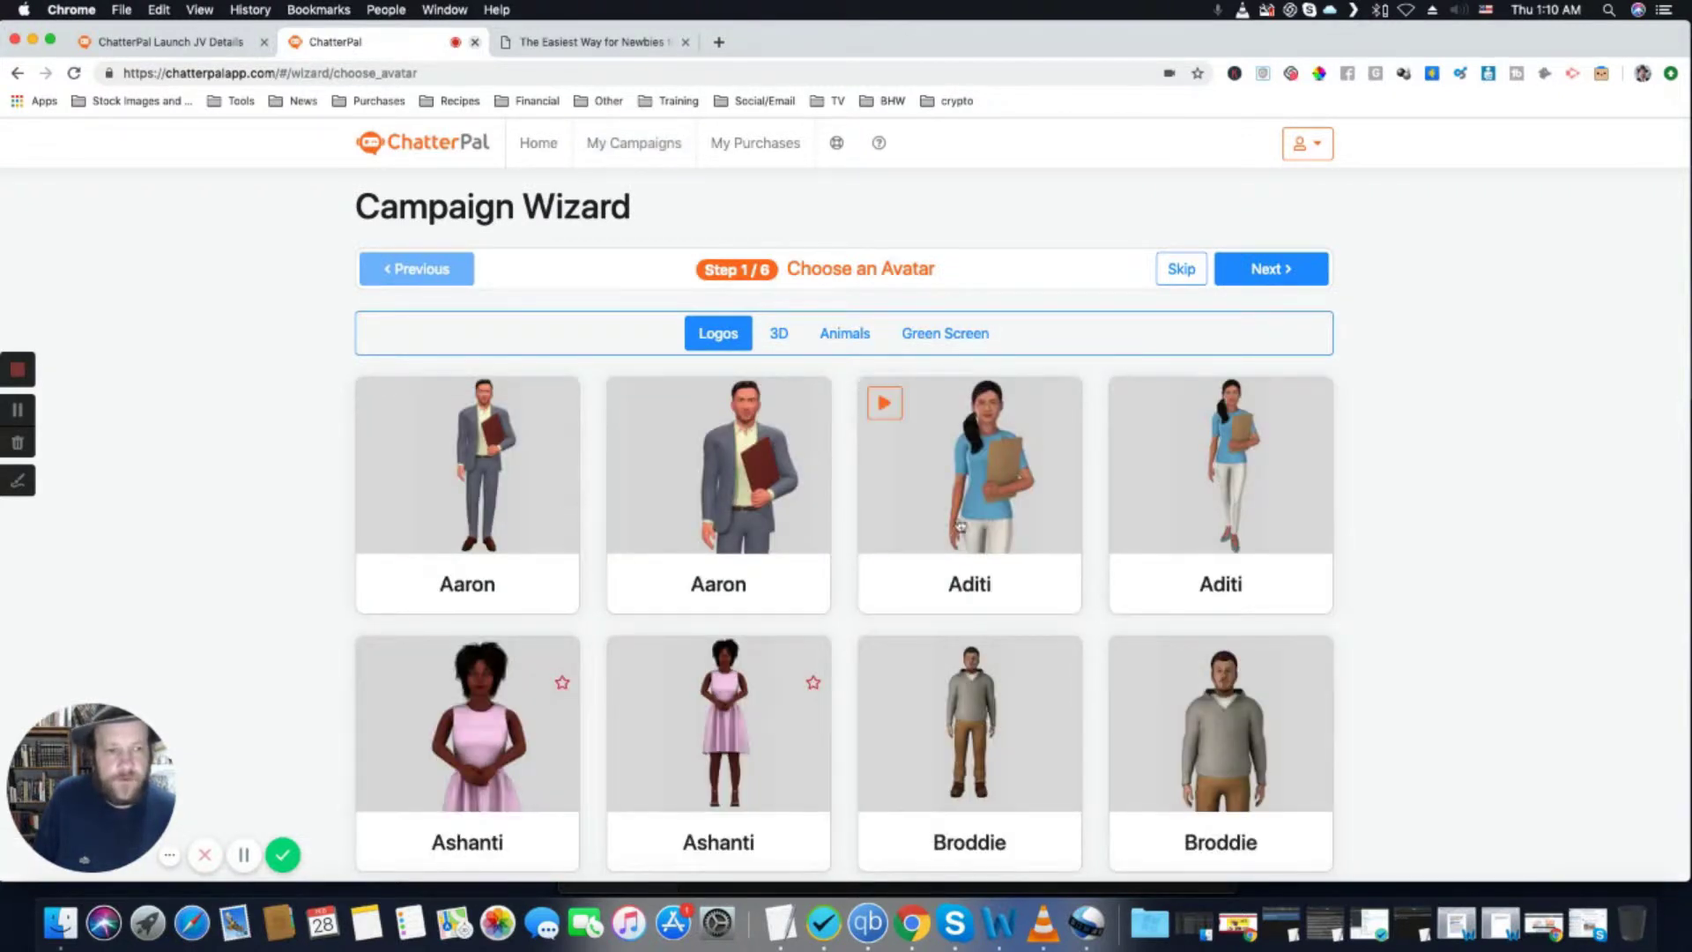
Browse the available avatars in the Logos, 3D, Animals and Green Screen categories
scroll(977, 526, down, 5)
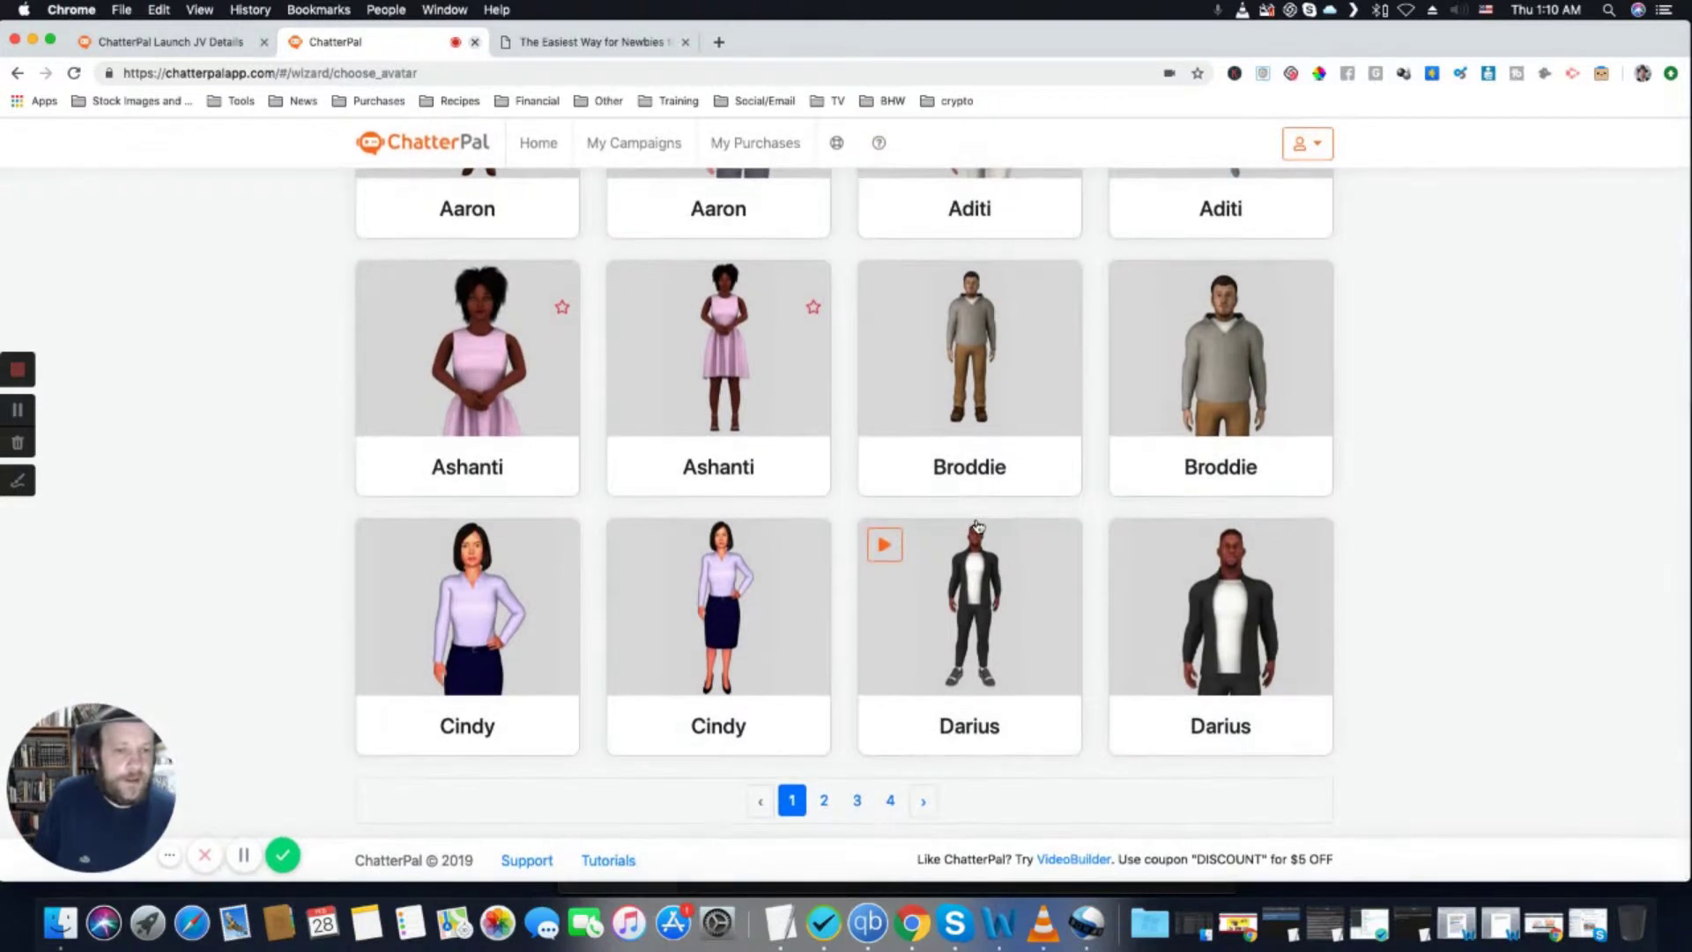
click(825, 801)
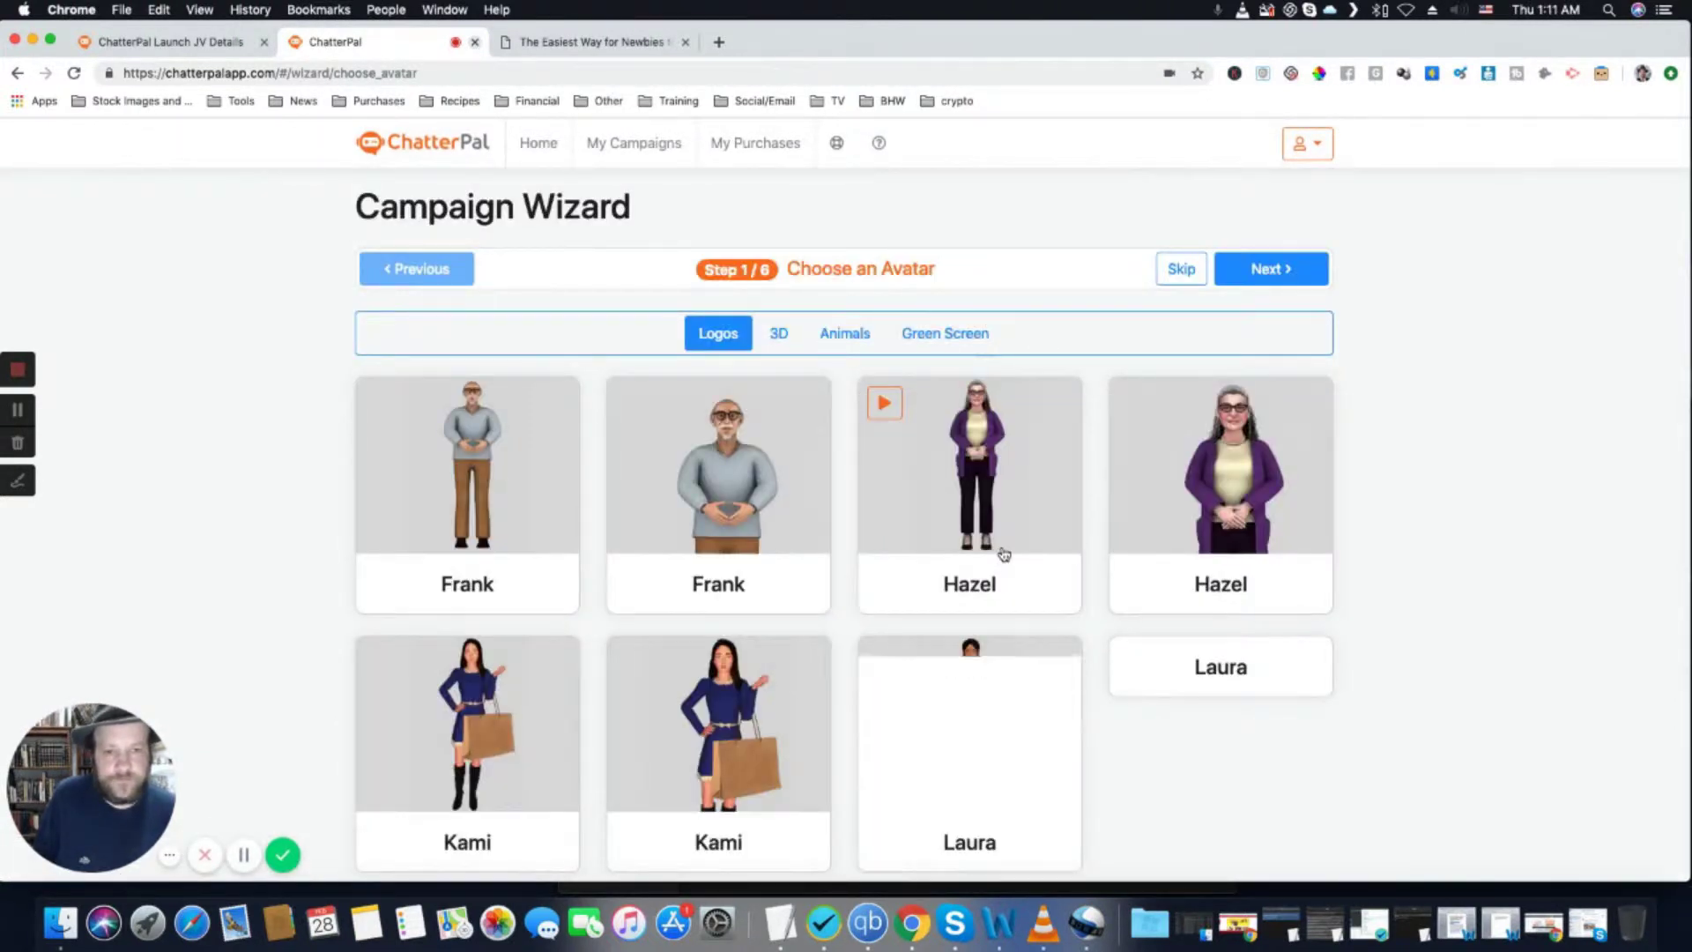
scroll(1004, 553, down, 5)
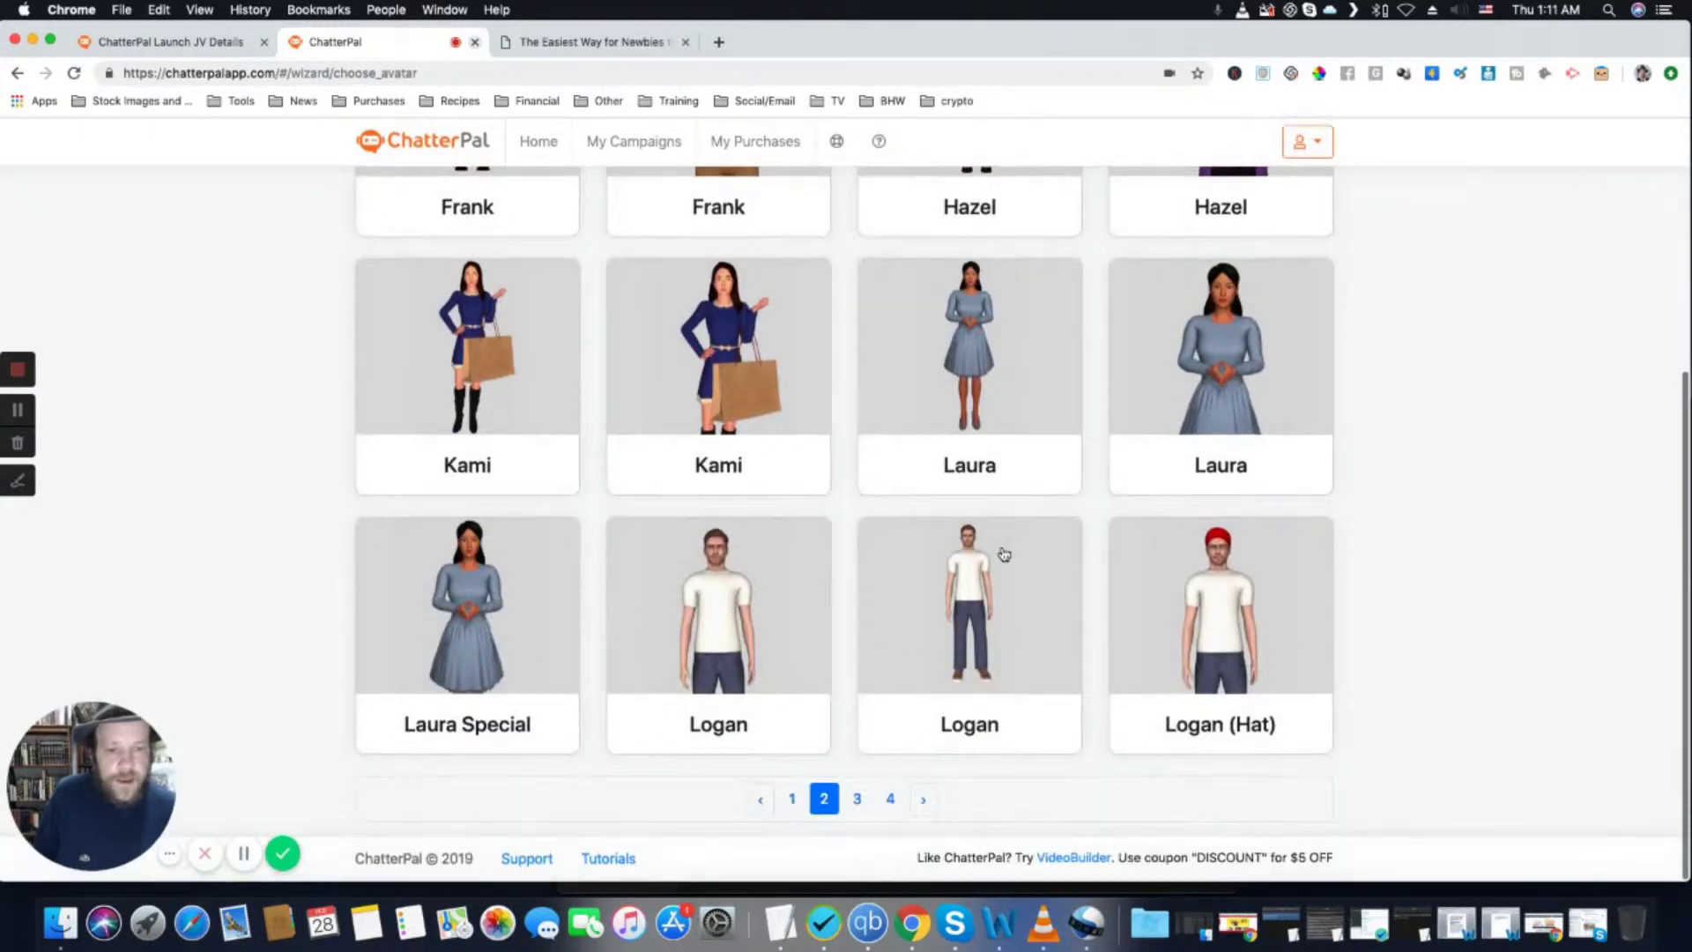
scroll(1004, 553, up, 4)
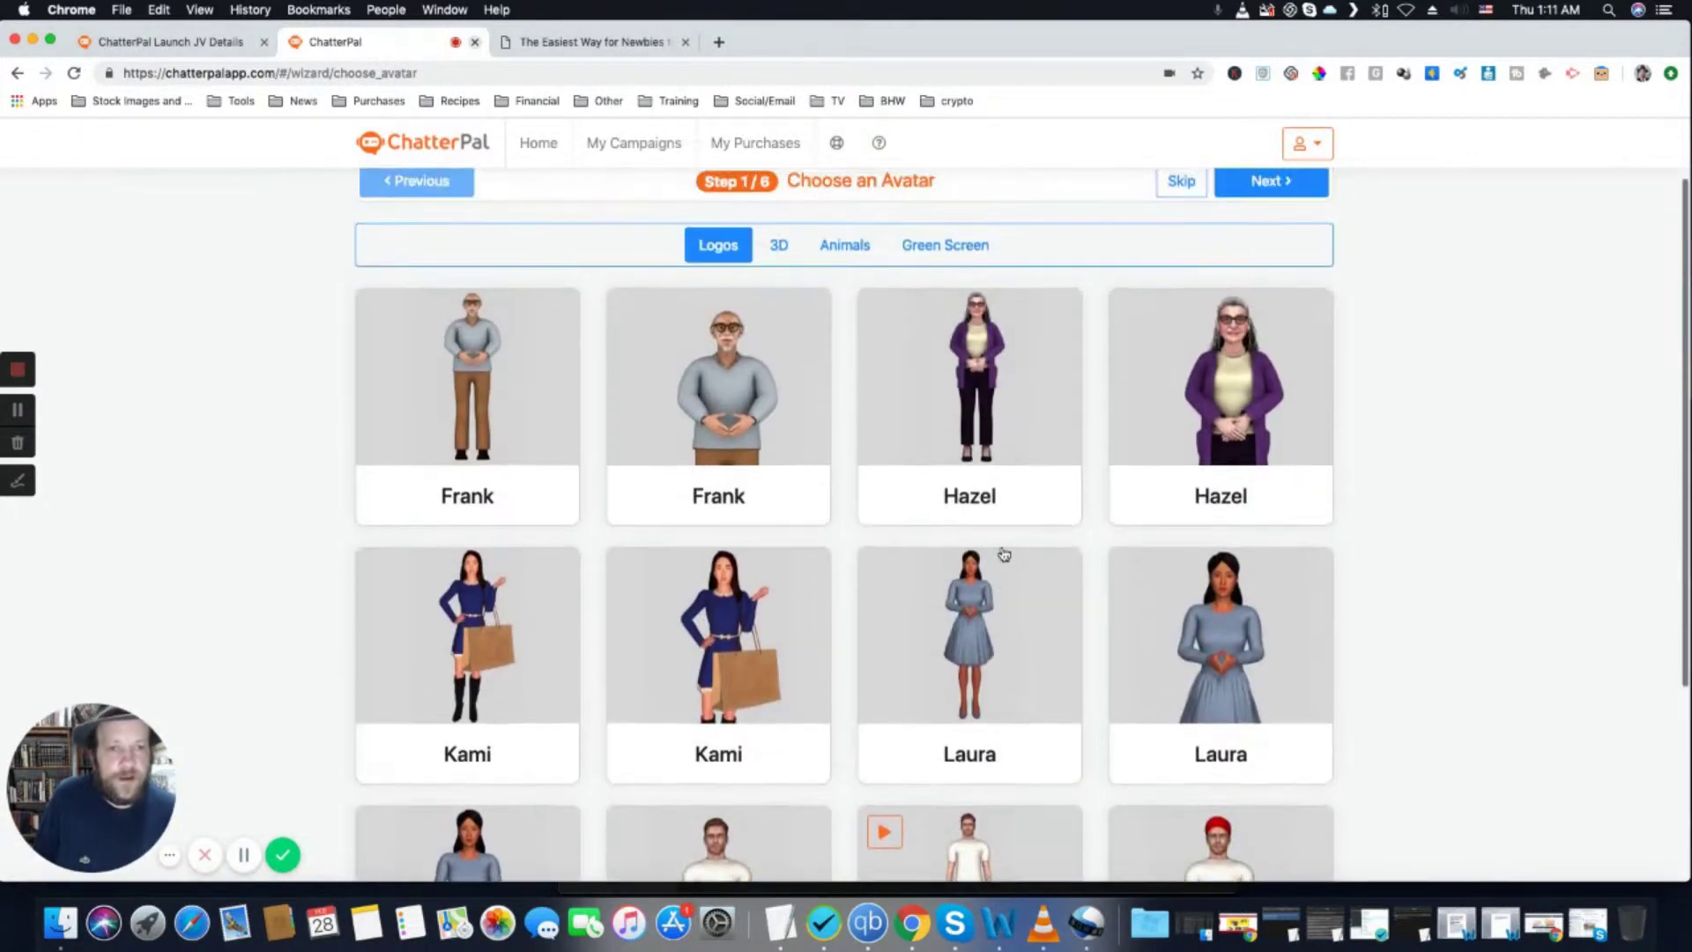
click(777, 246)
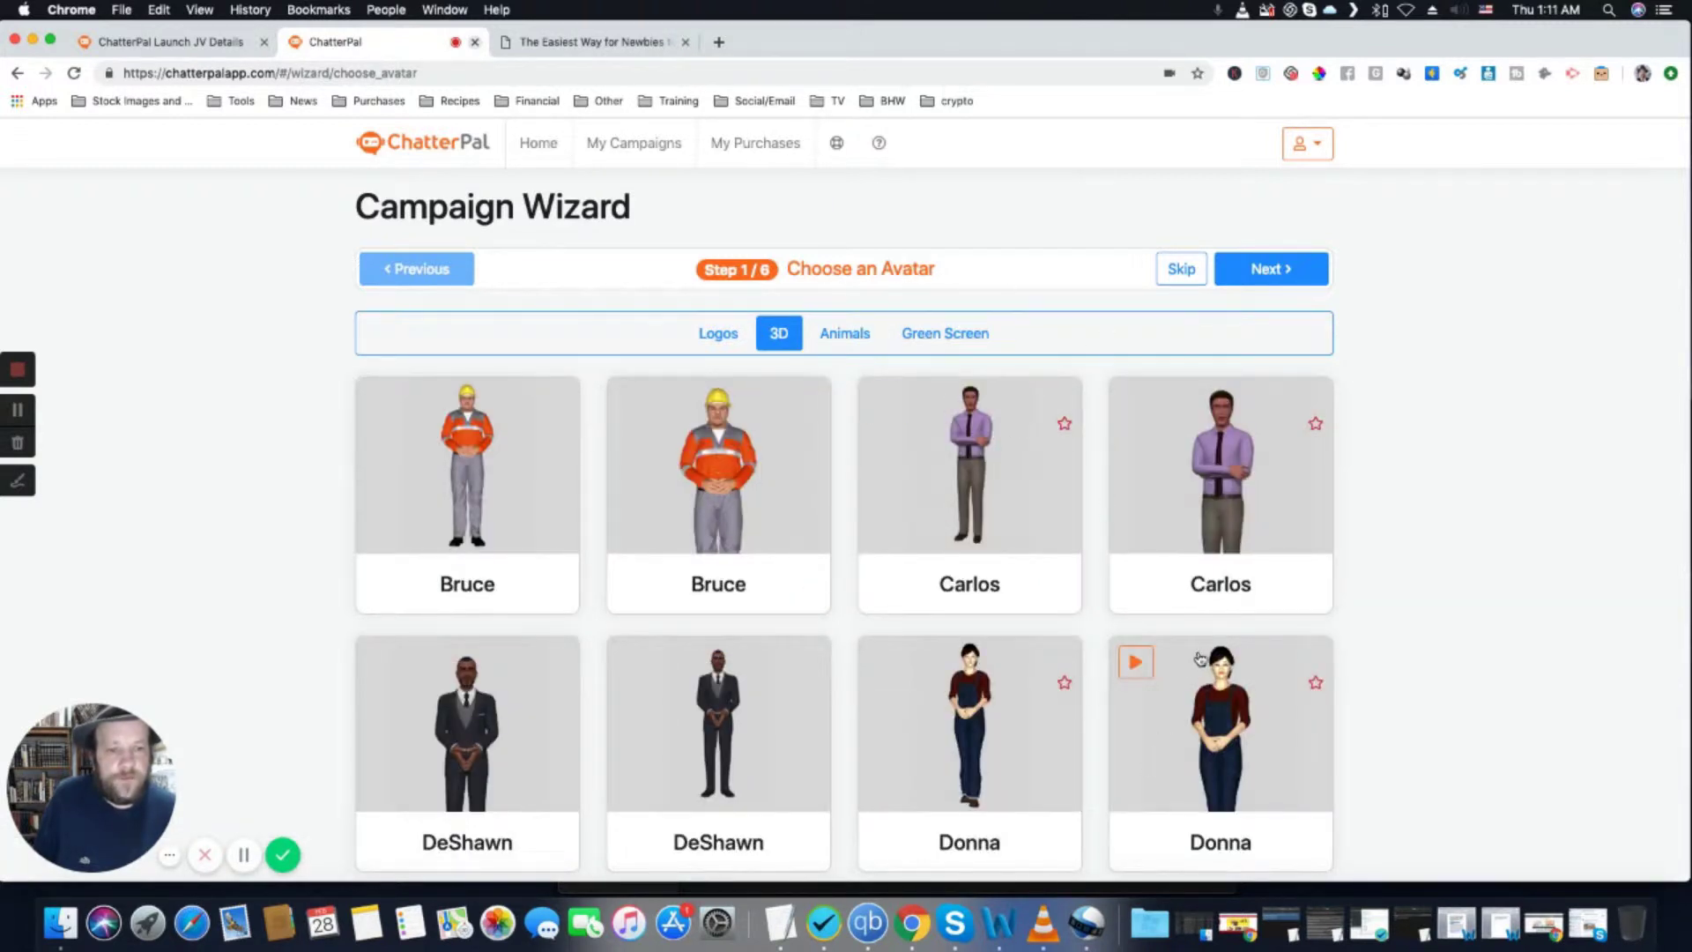
click(844, 334)
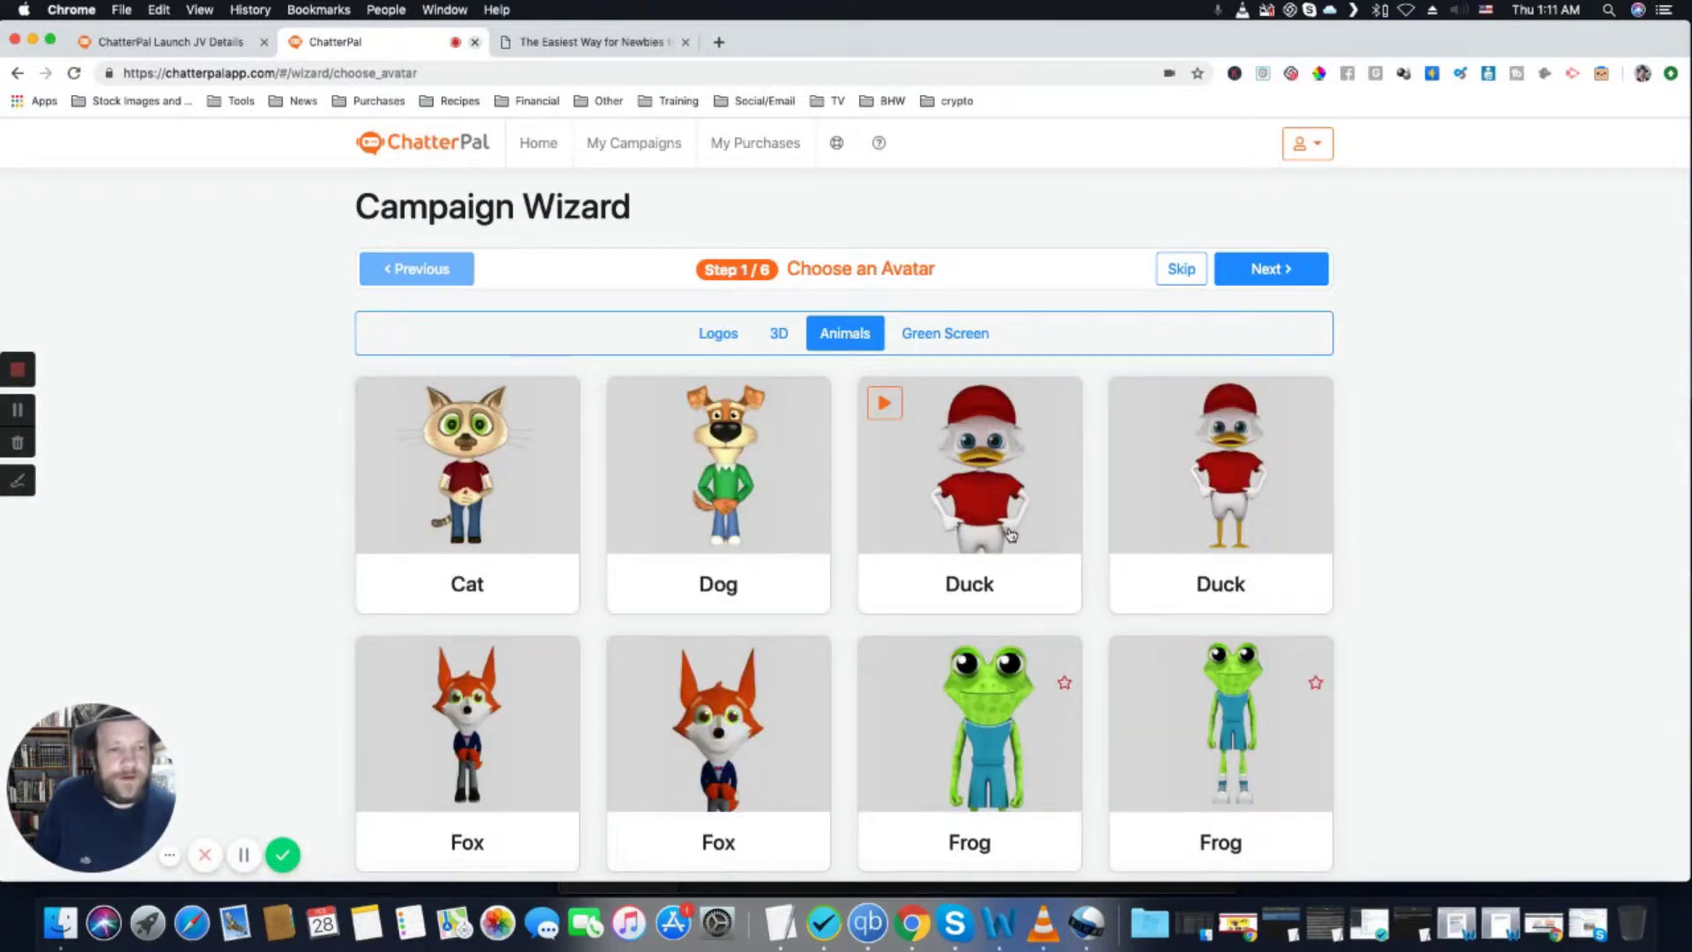
click(938, 339)
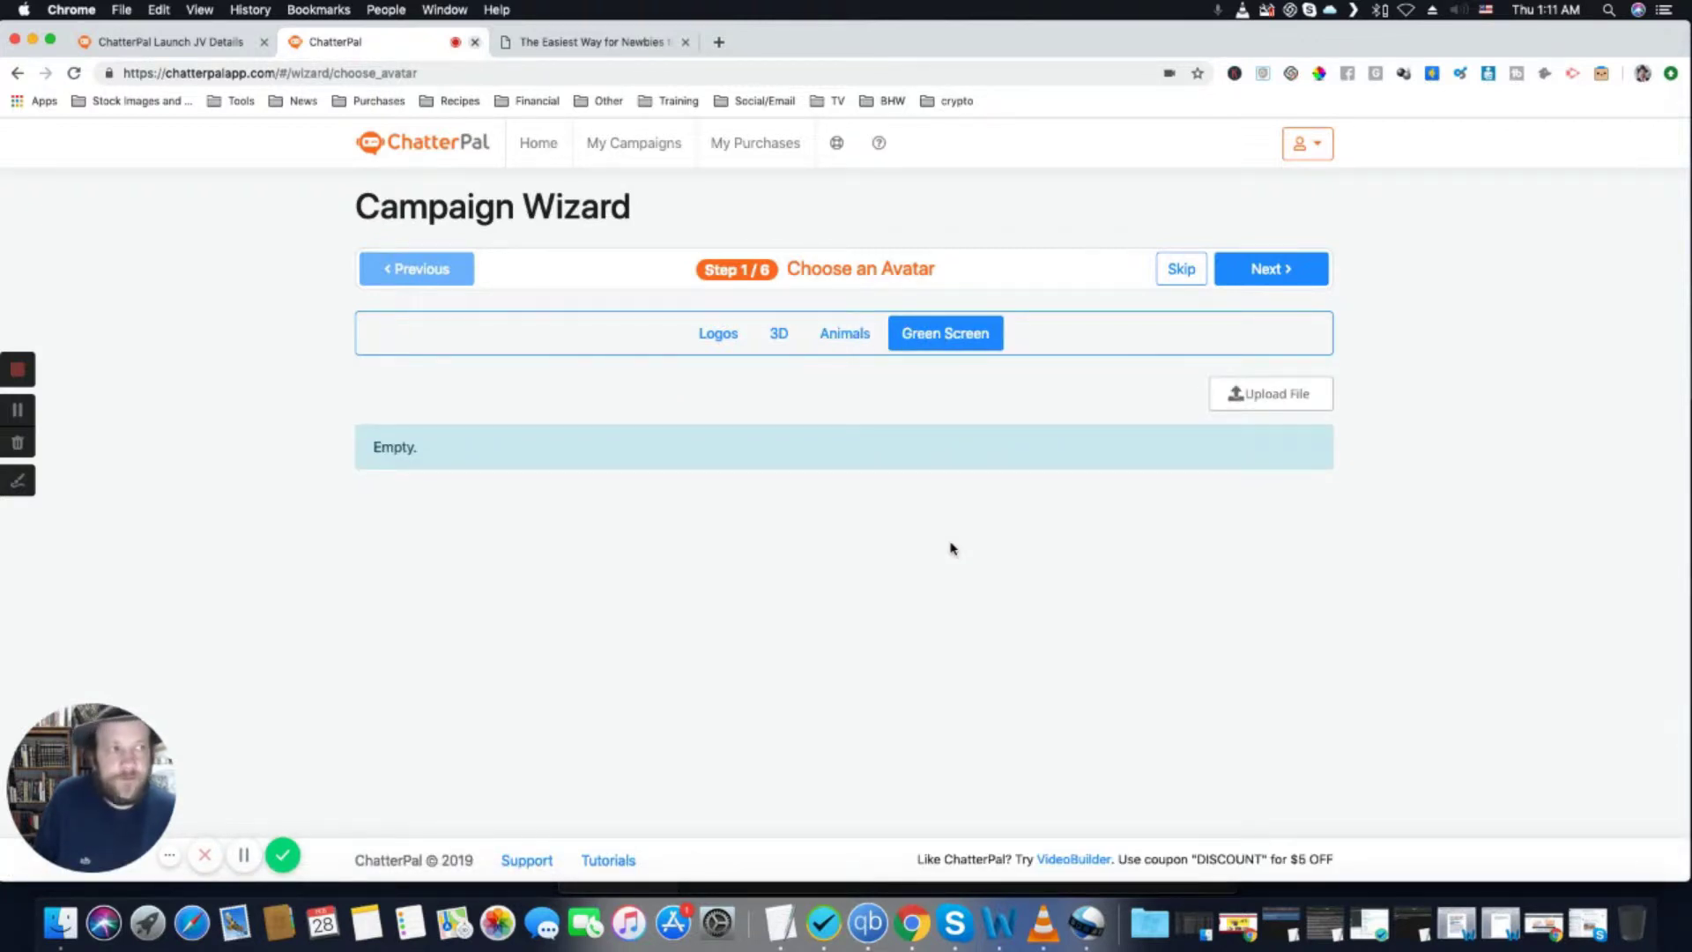
Choose the close-up Duck avatar from the Animals category and continue to the Welcome Message stage
click(839, 341)
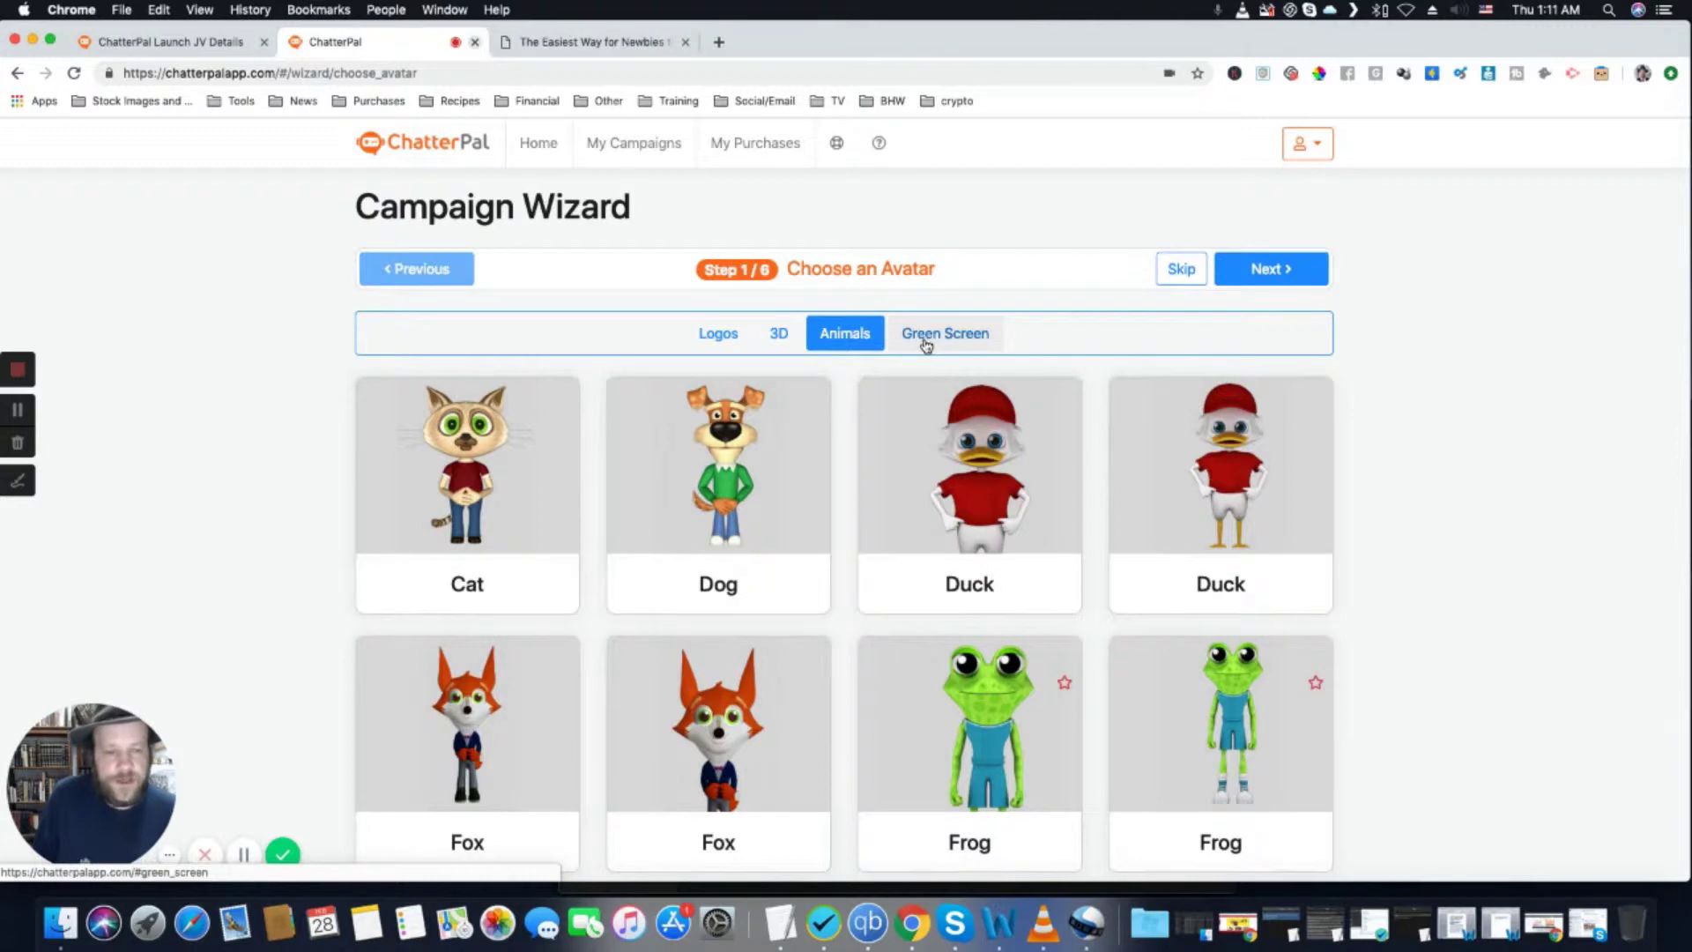
mouse_move(808, 608)
scroll(809, 608, down, 5)
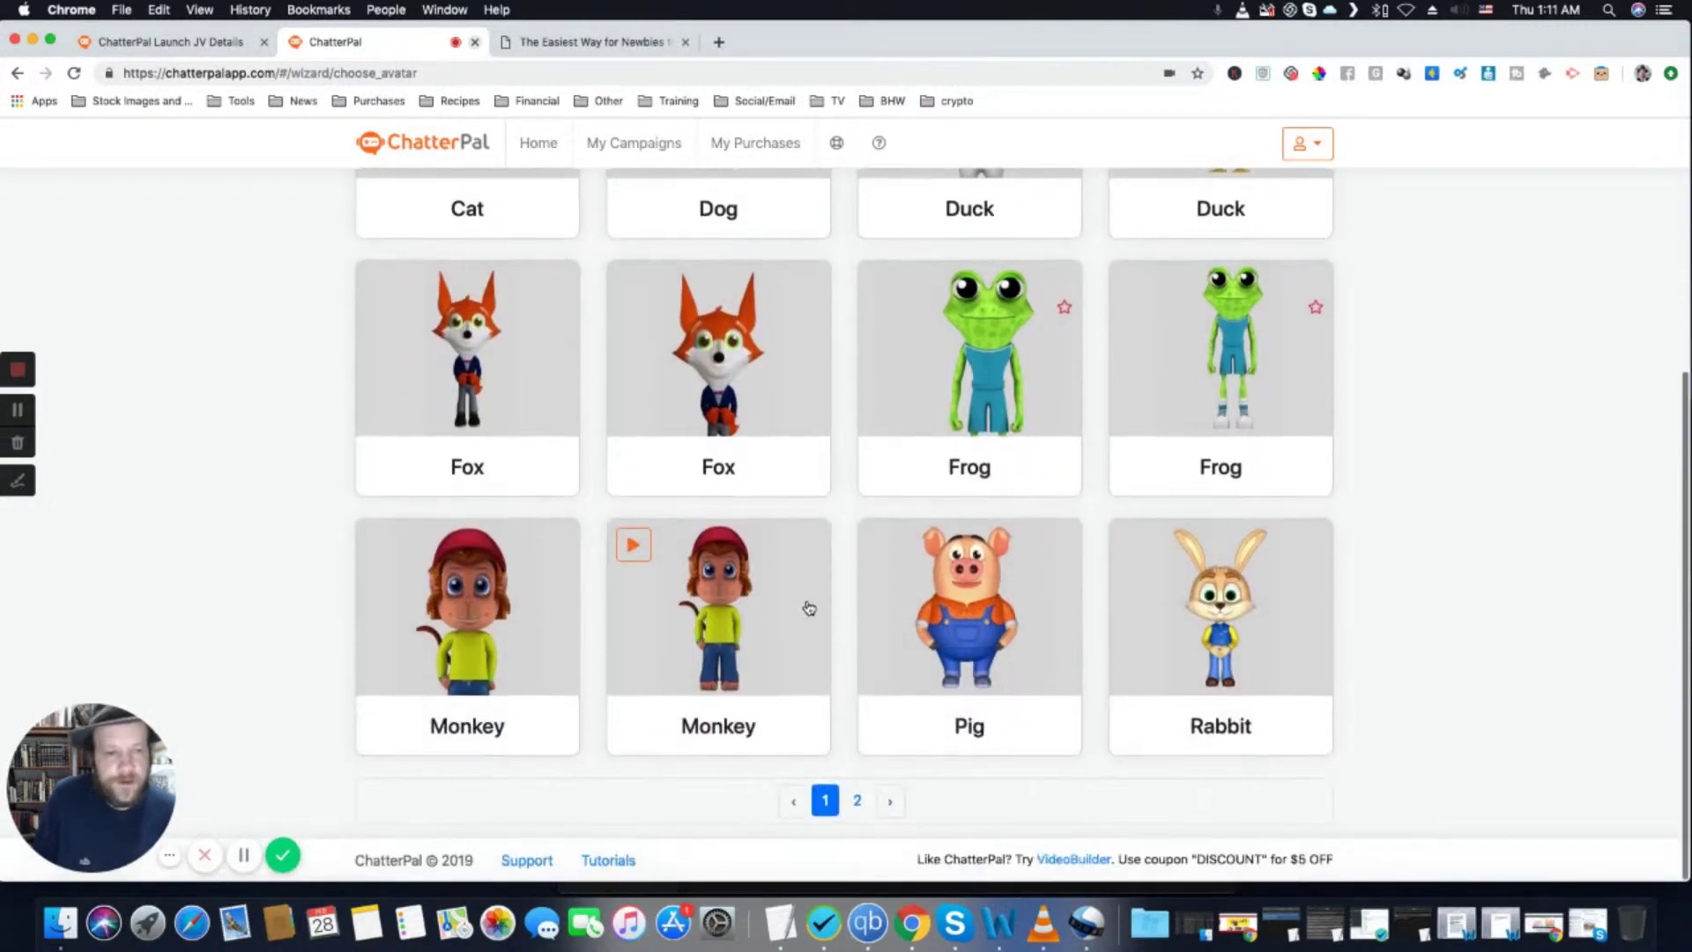
scroll(808, 608, up, 5)
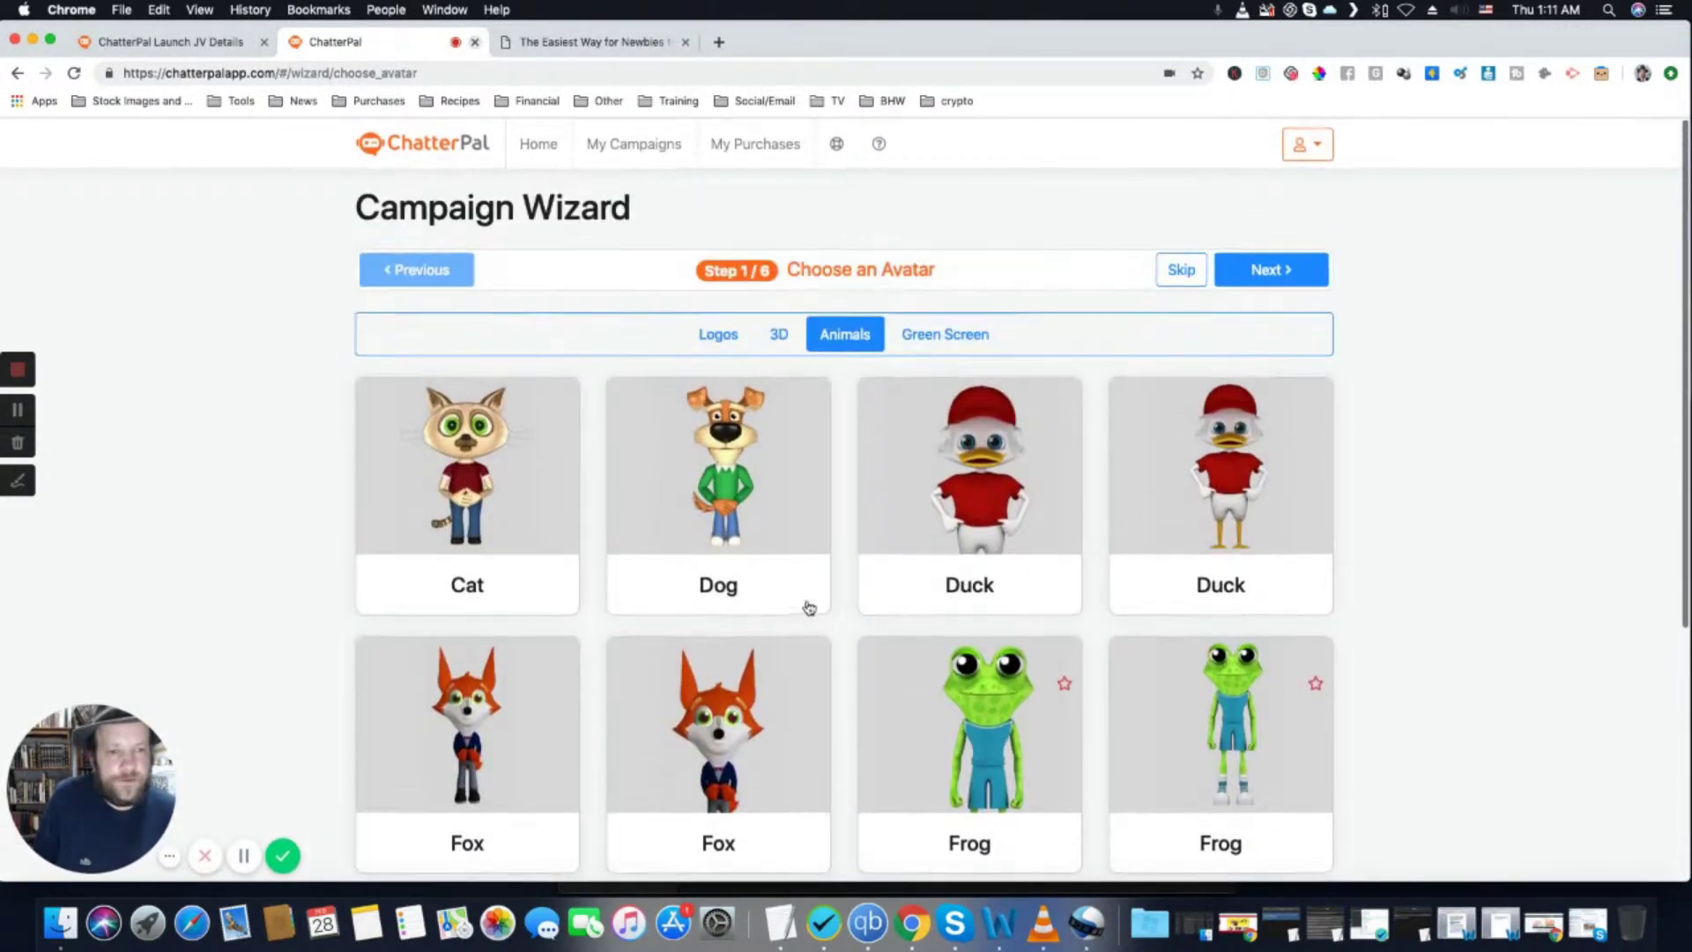
click(898, 505)
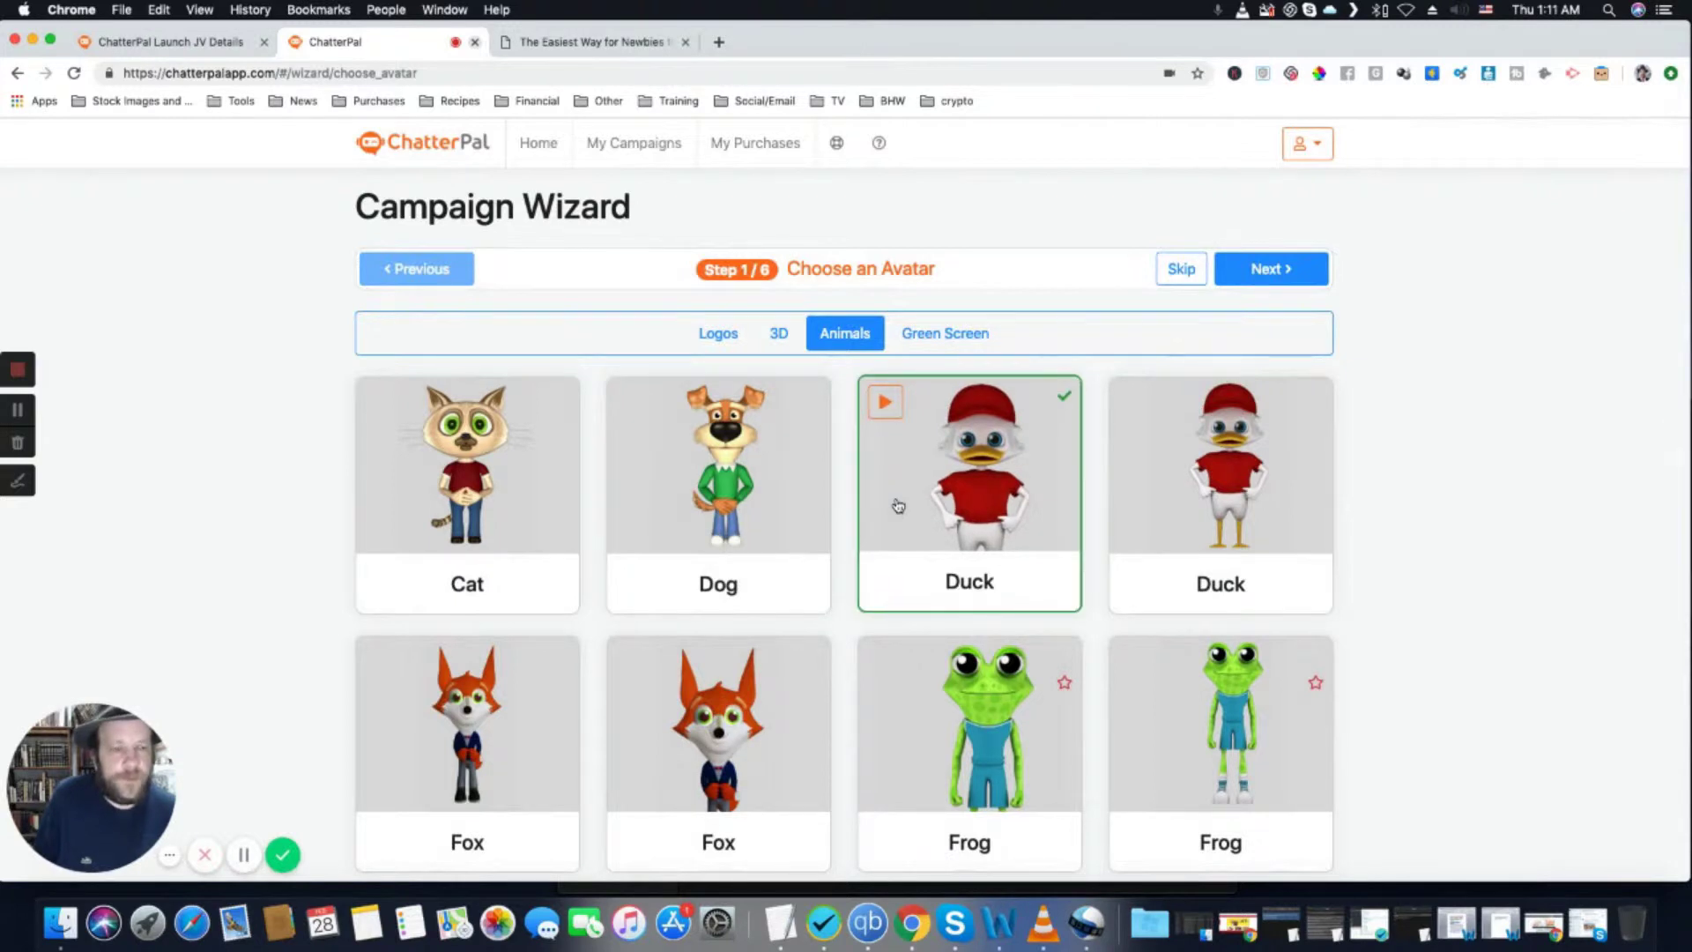
click(1271, 269)
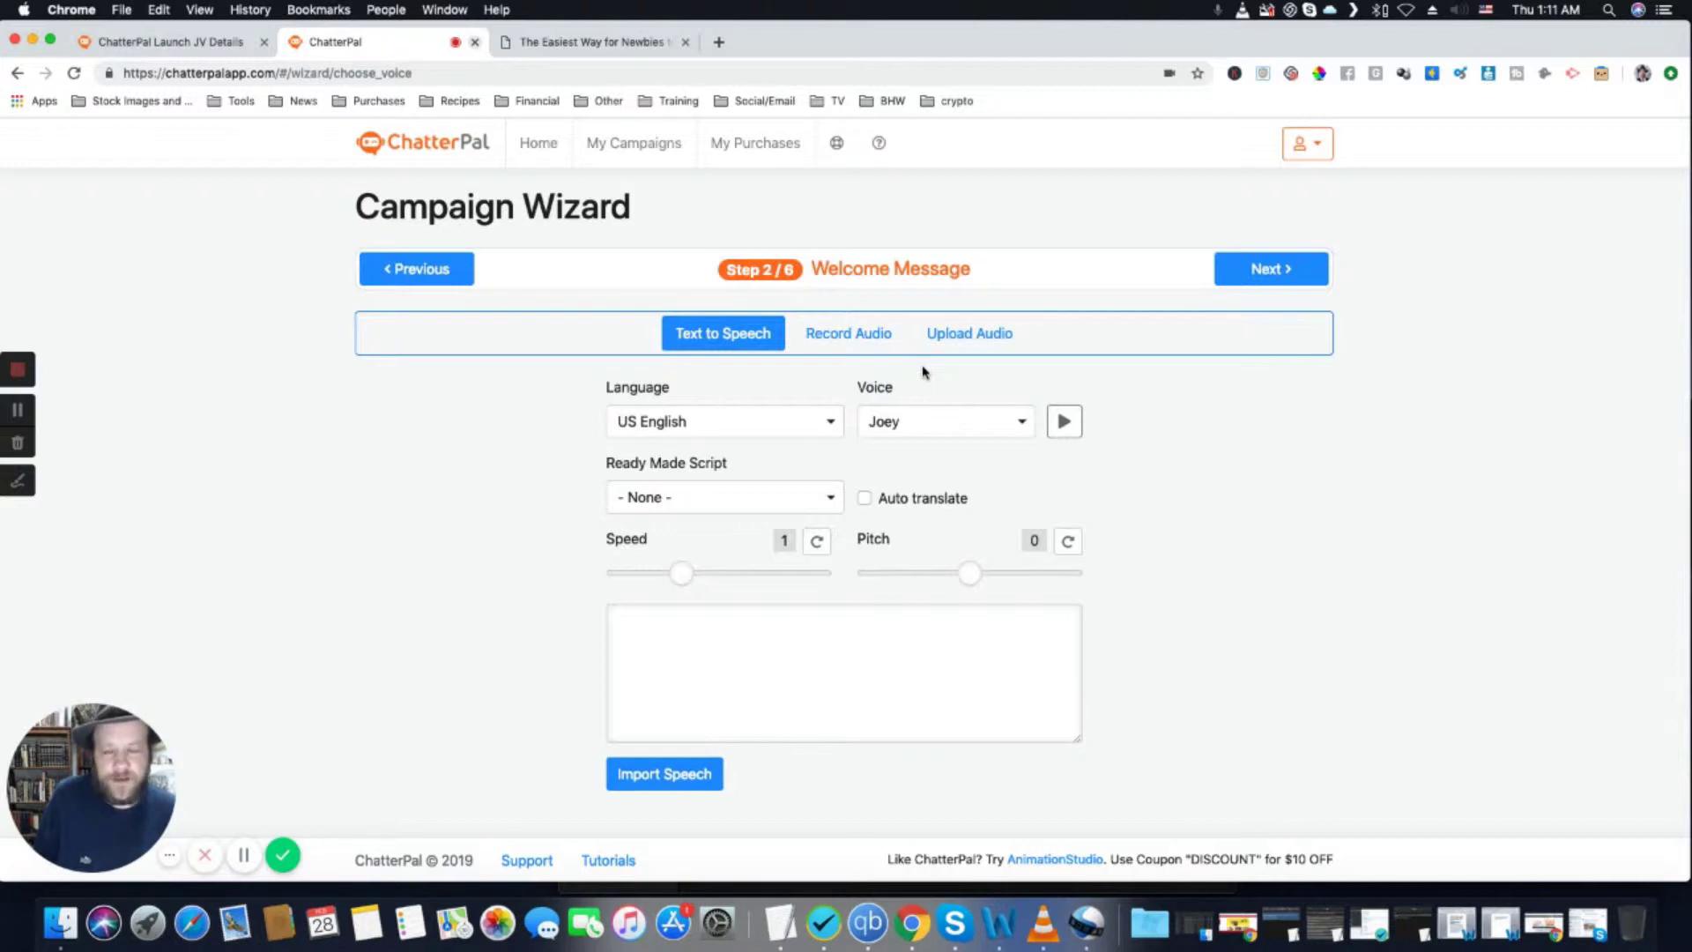
Try Australian English as the speech language, play the Russell voice demo and check the other voices offered
click(793, 430)
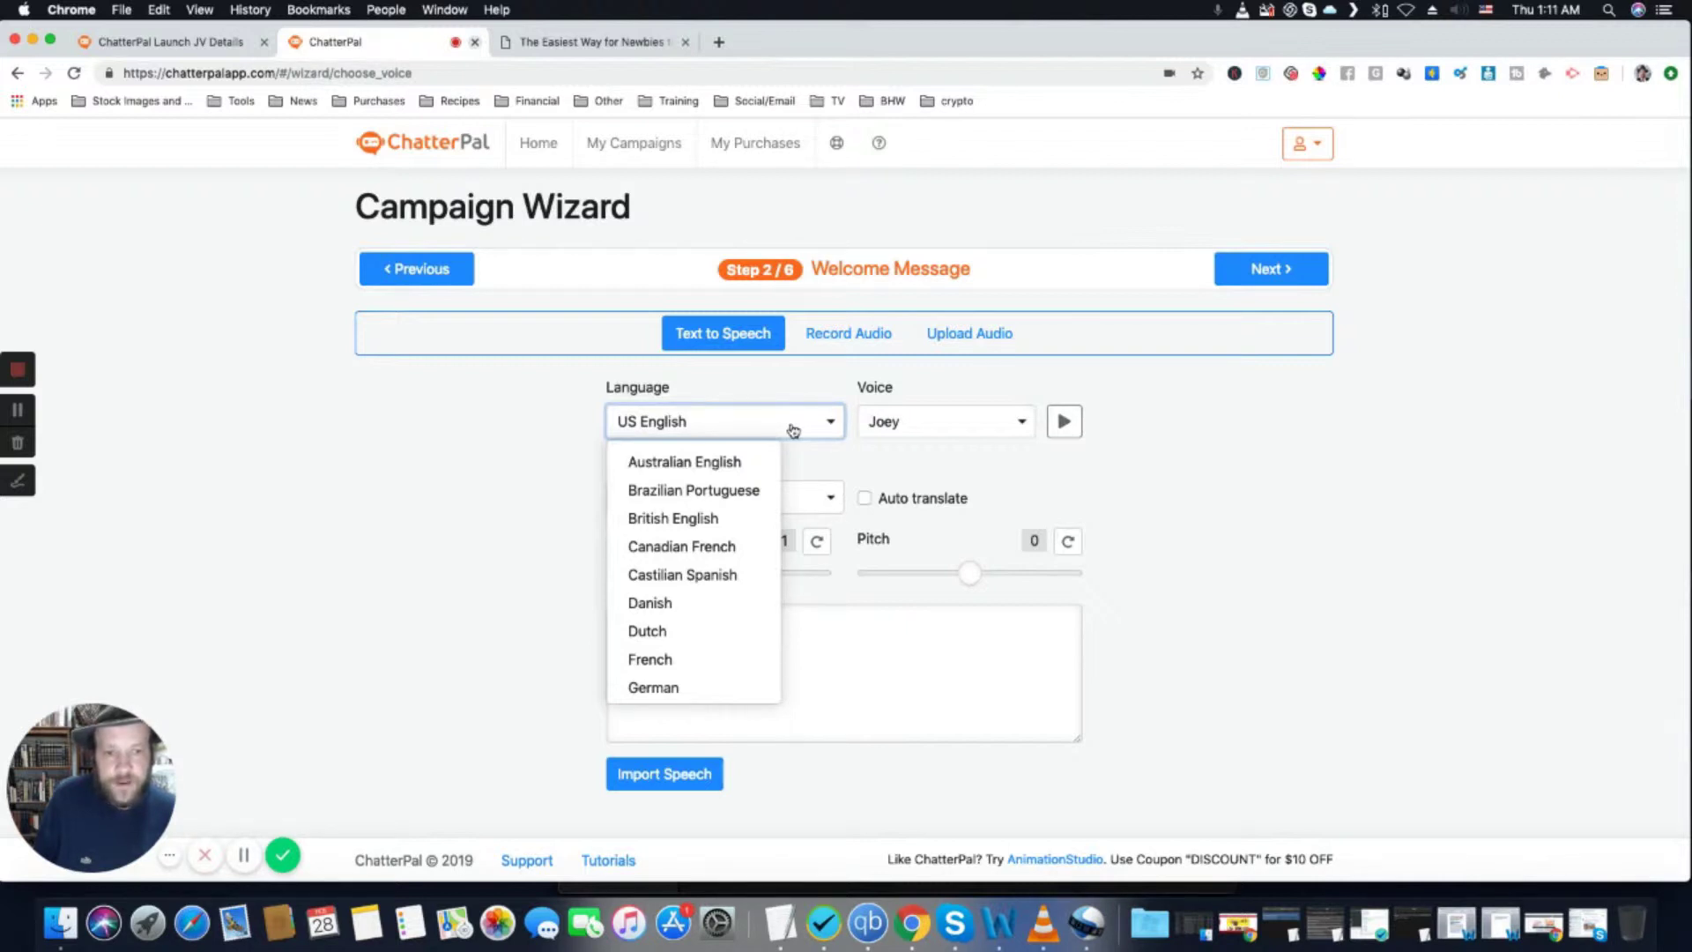
click(687, 464)
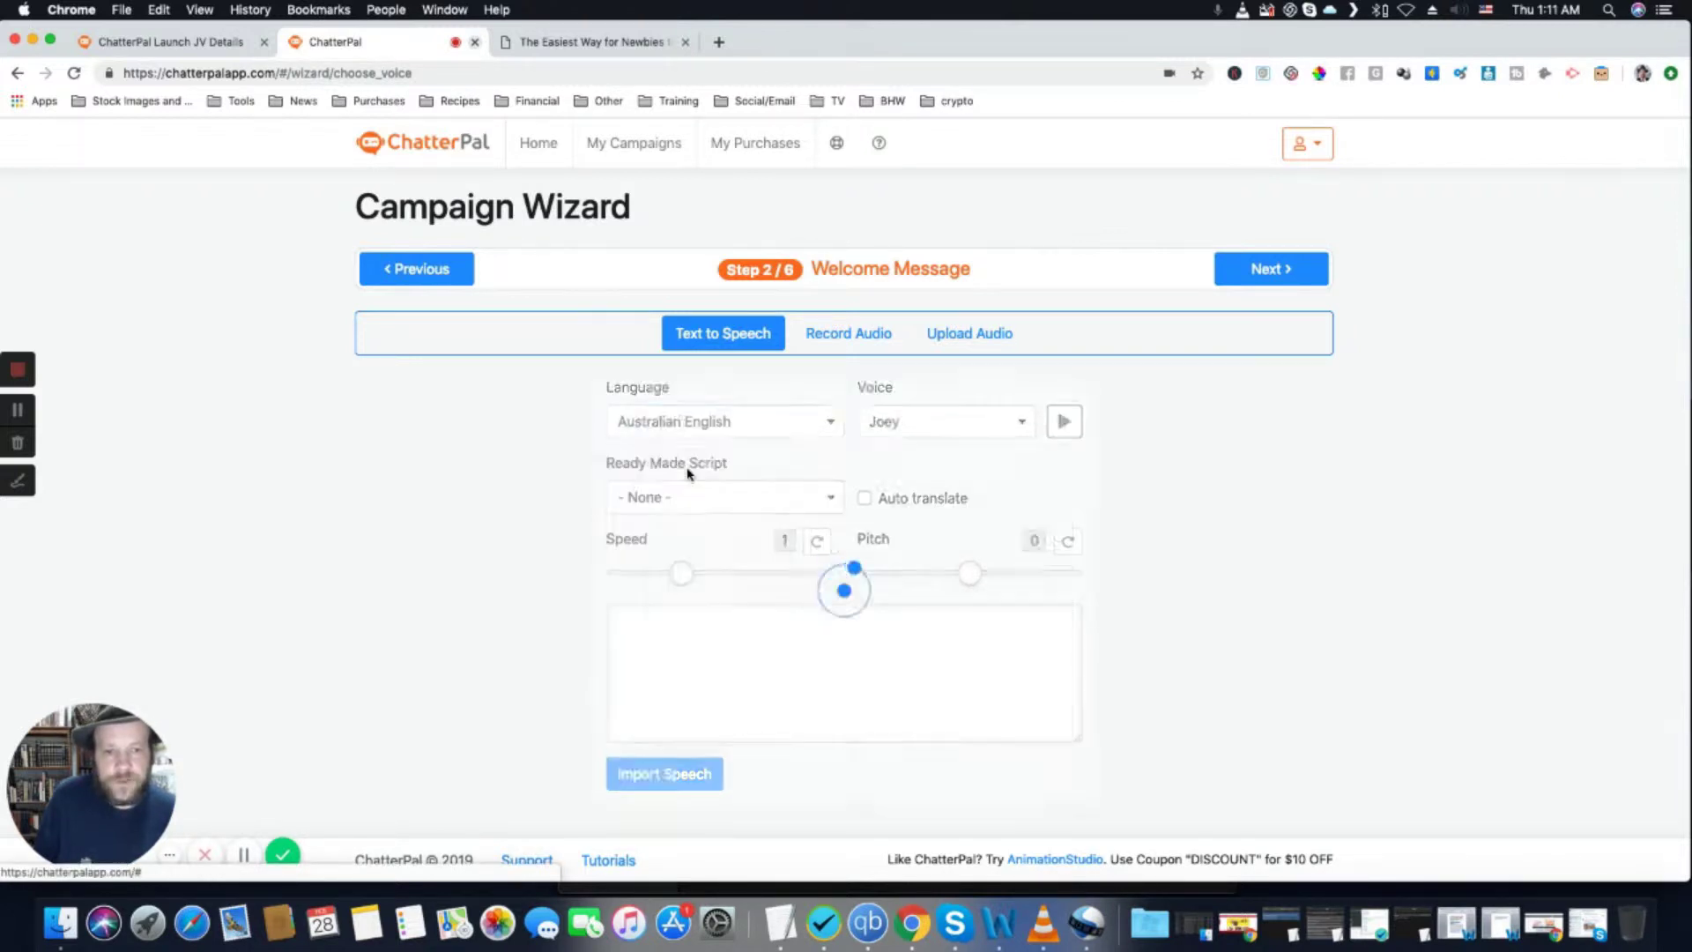
click(1067, 424)
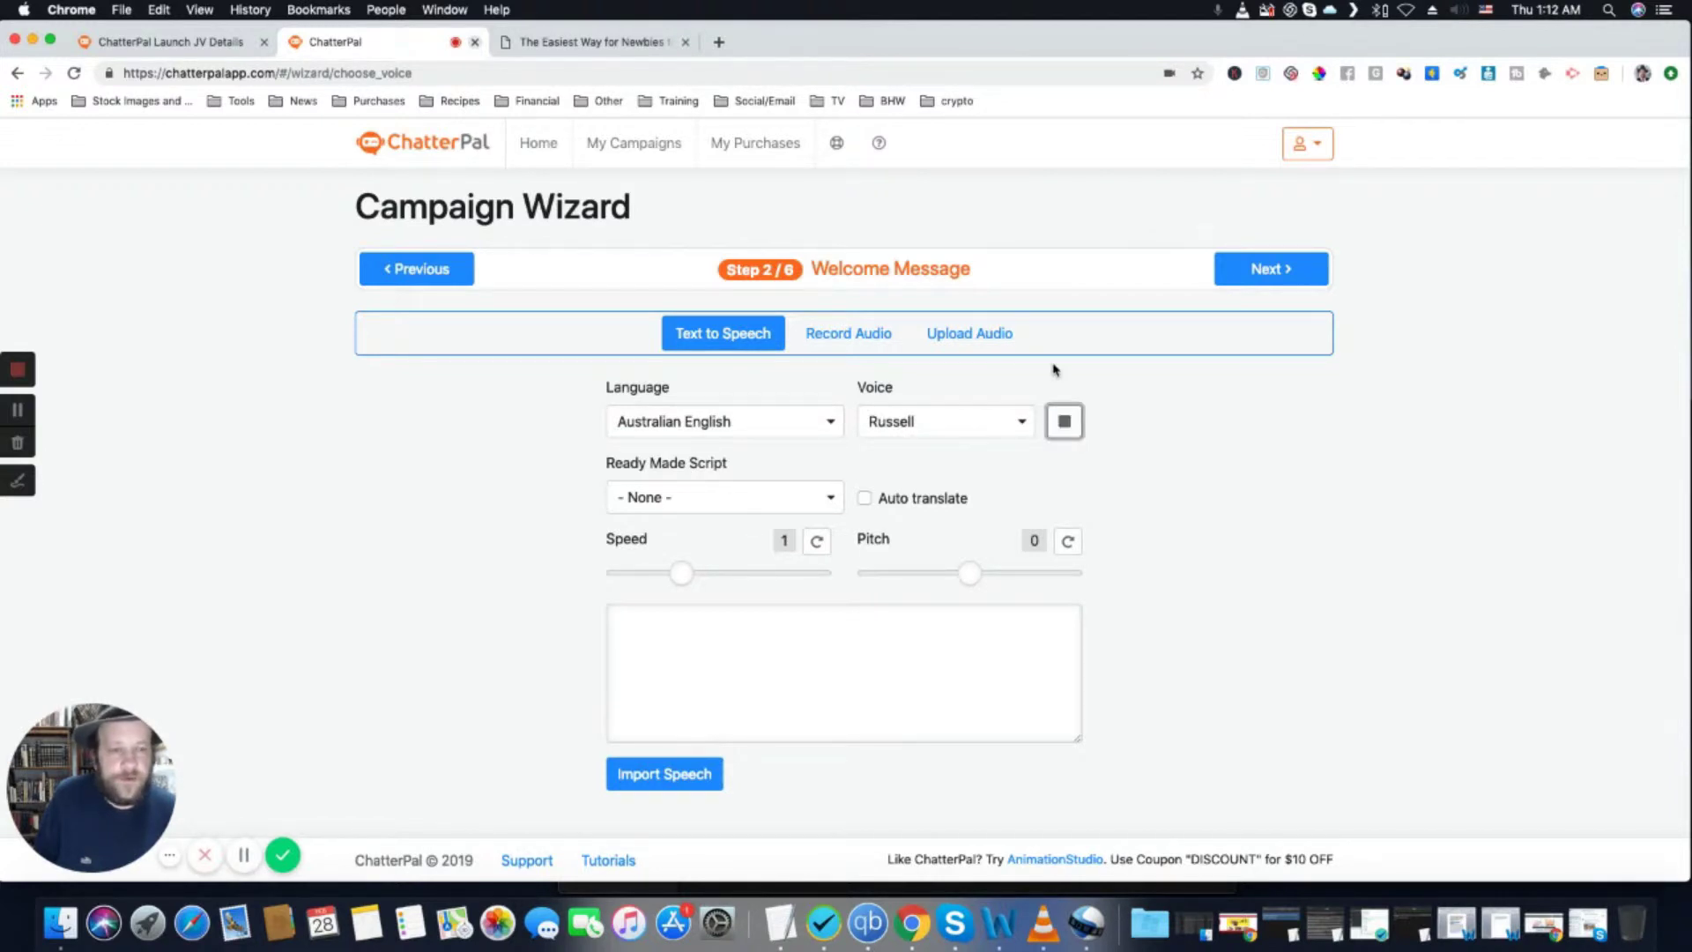
click(919, 437)
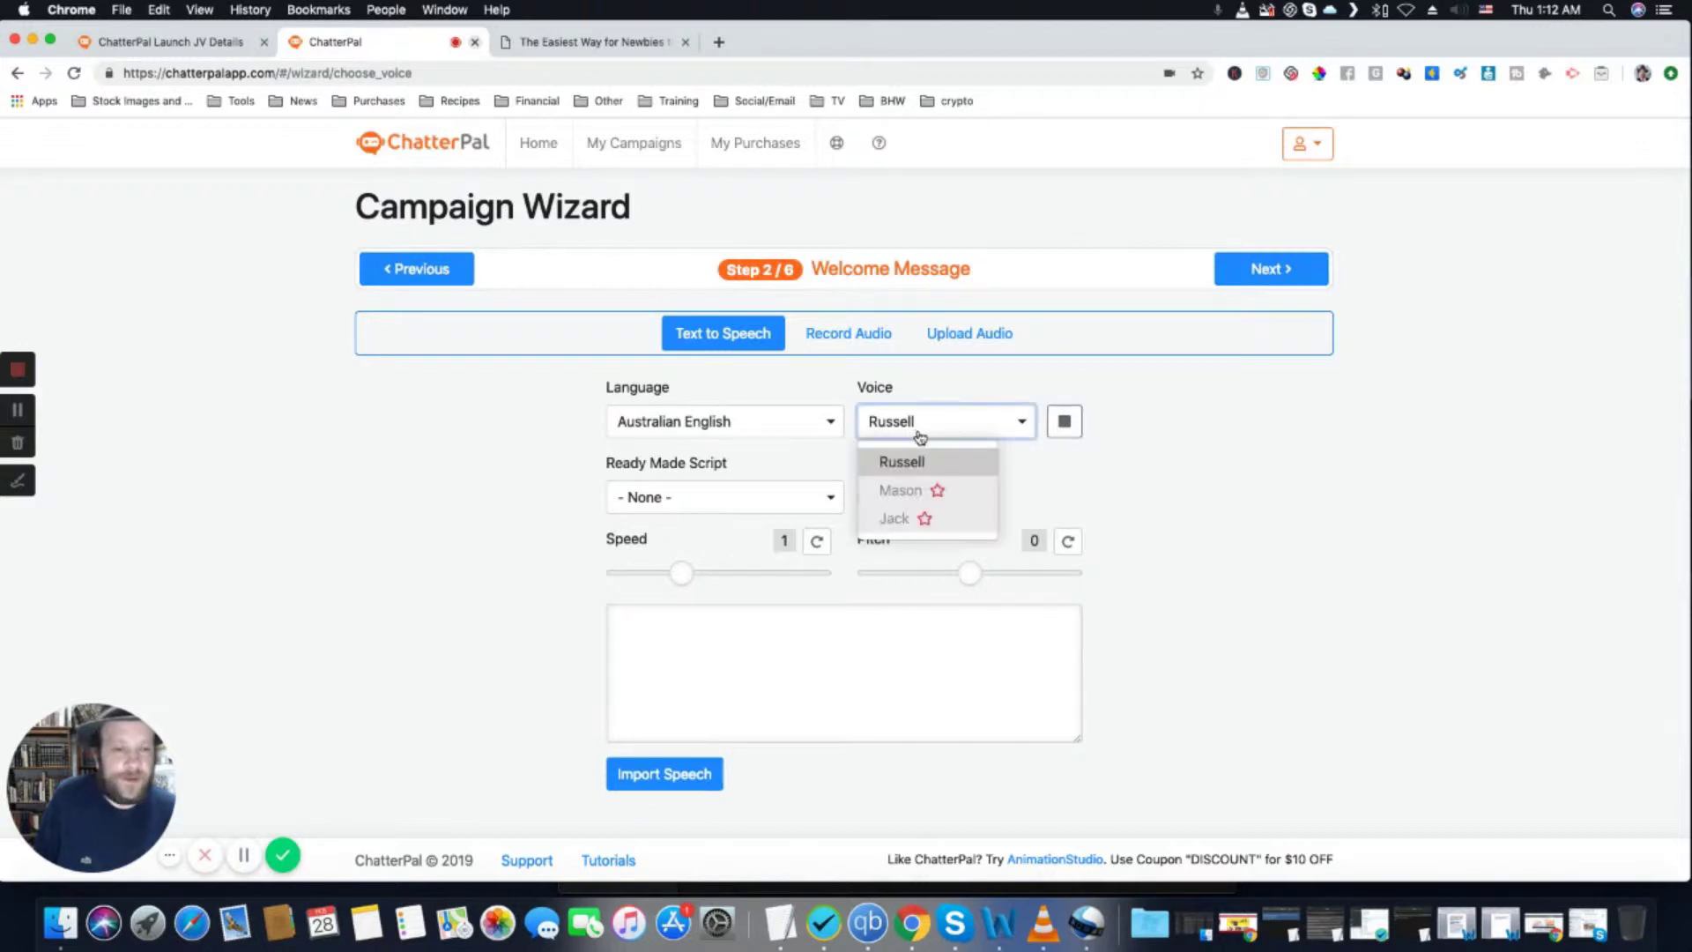
Set the speech language to British English and play the demo of the Brian voice, keeping that voice
click(718, 423)
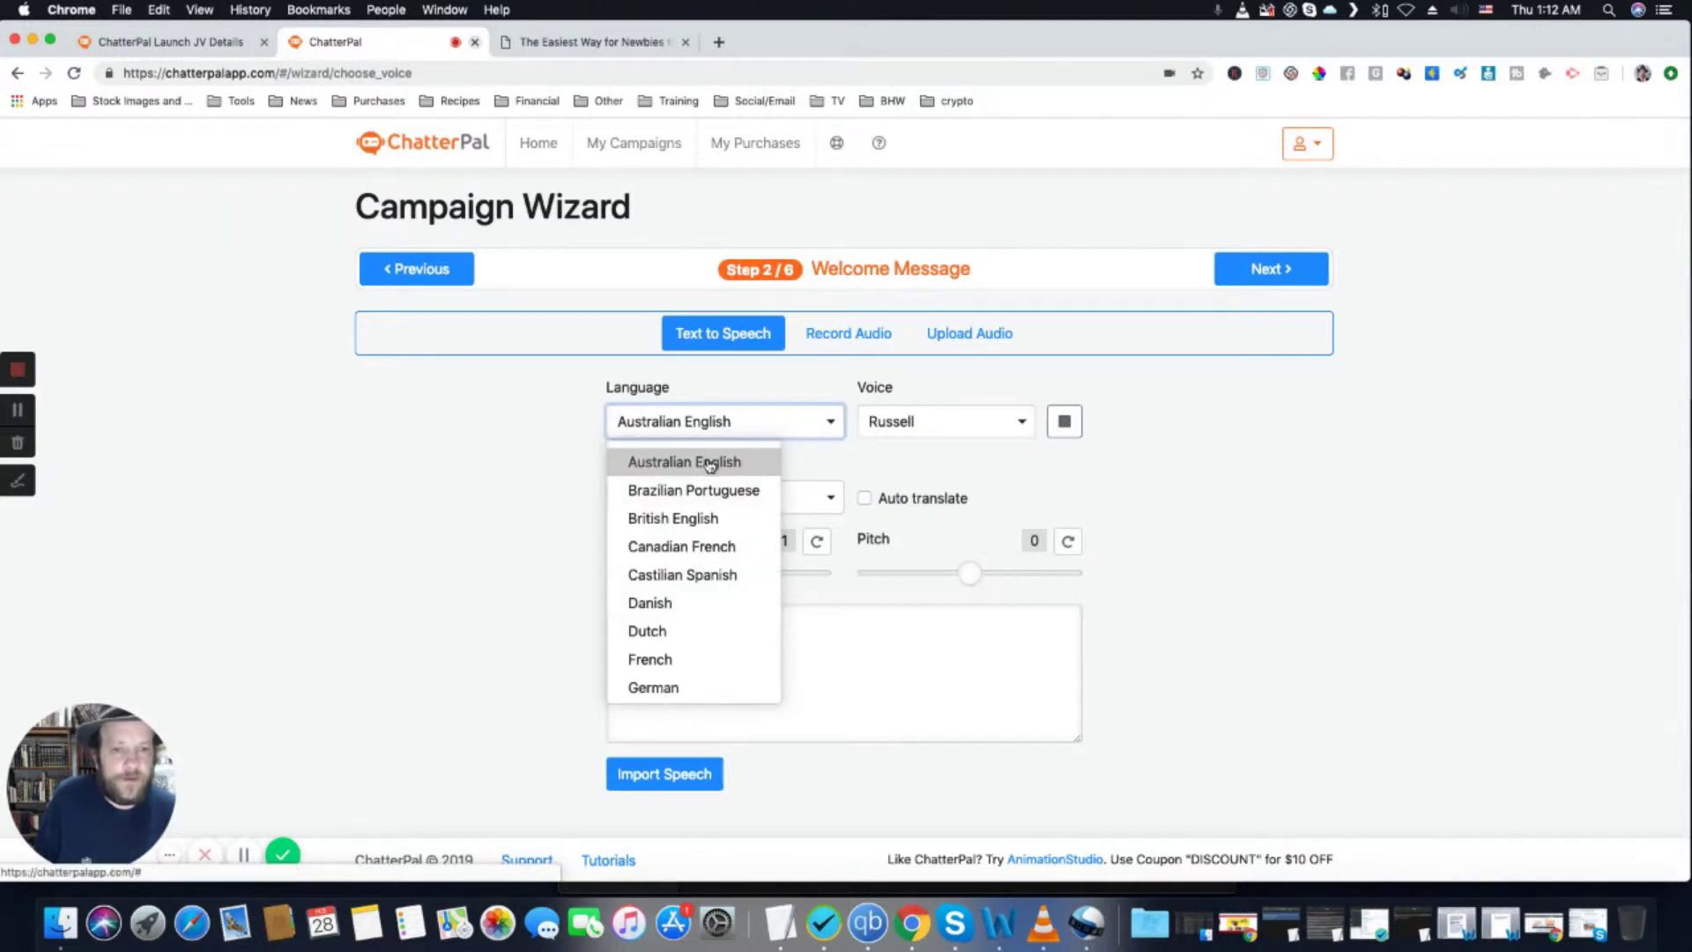
click(691, 520)
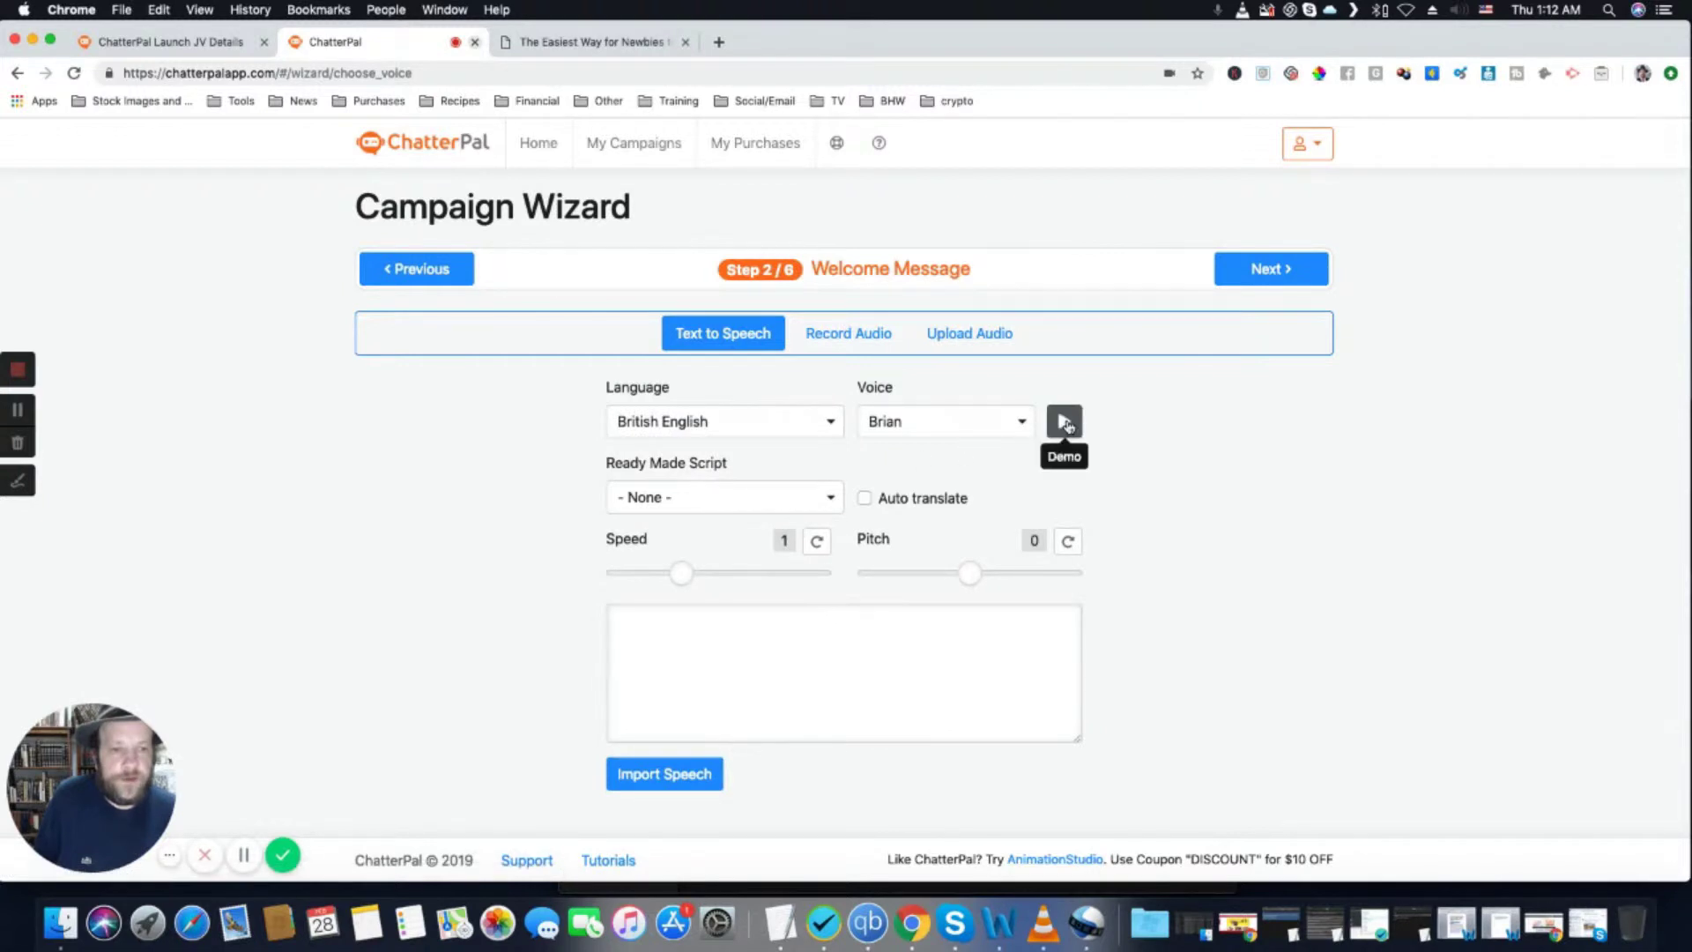
click(1063, 421)
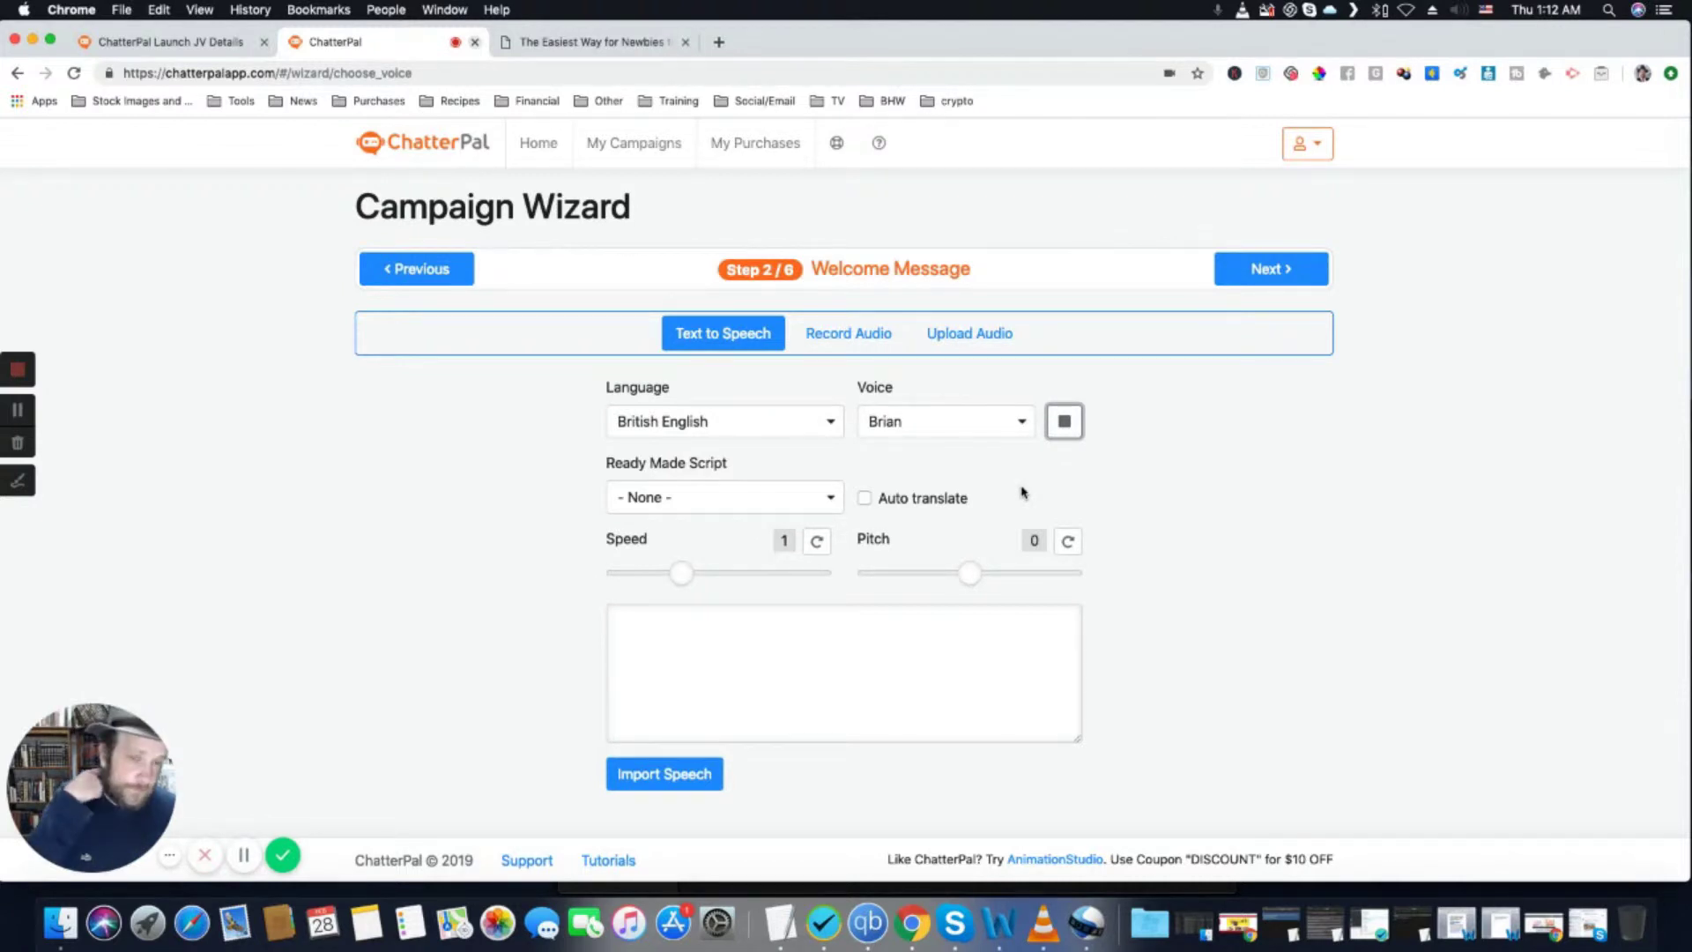
click(1009, 428)
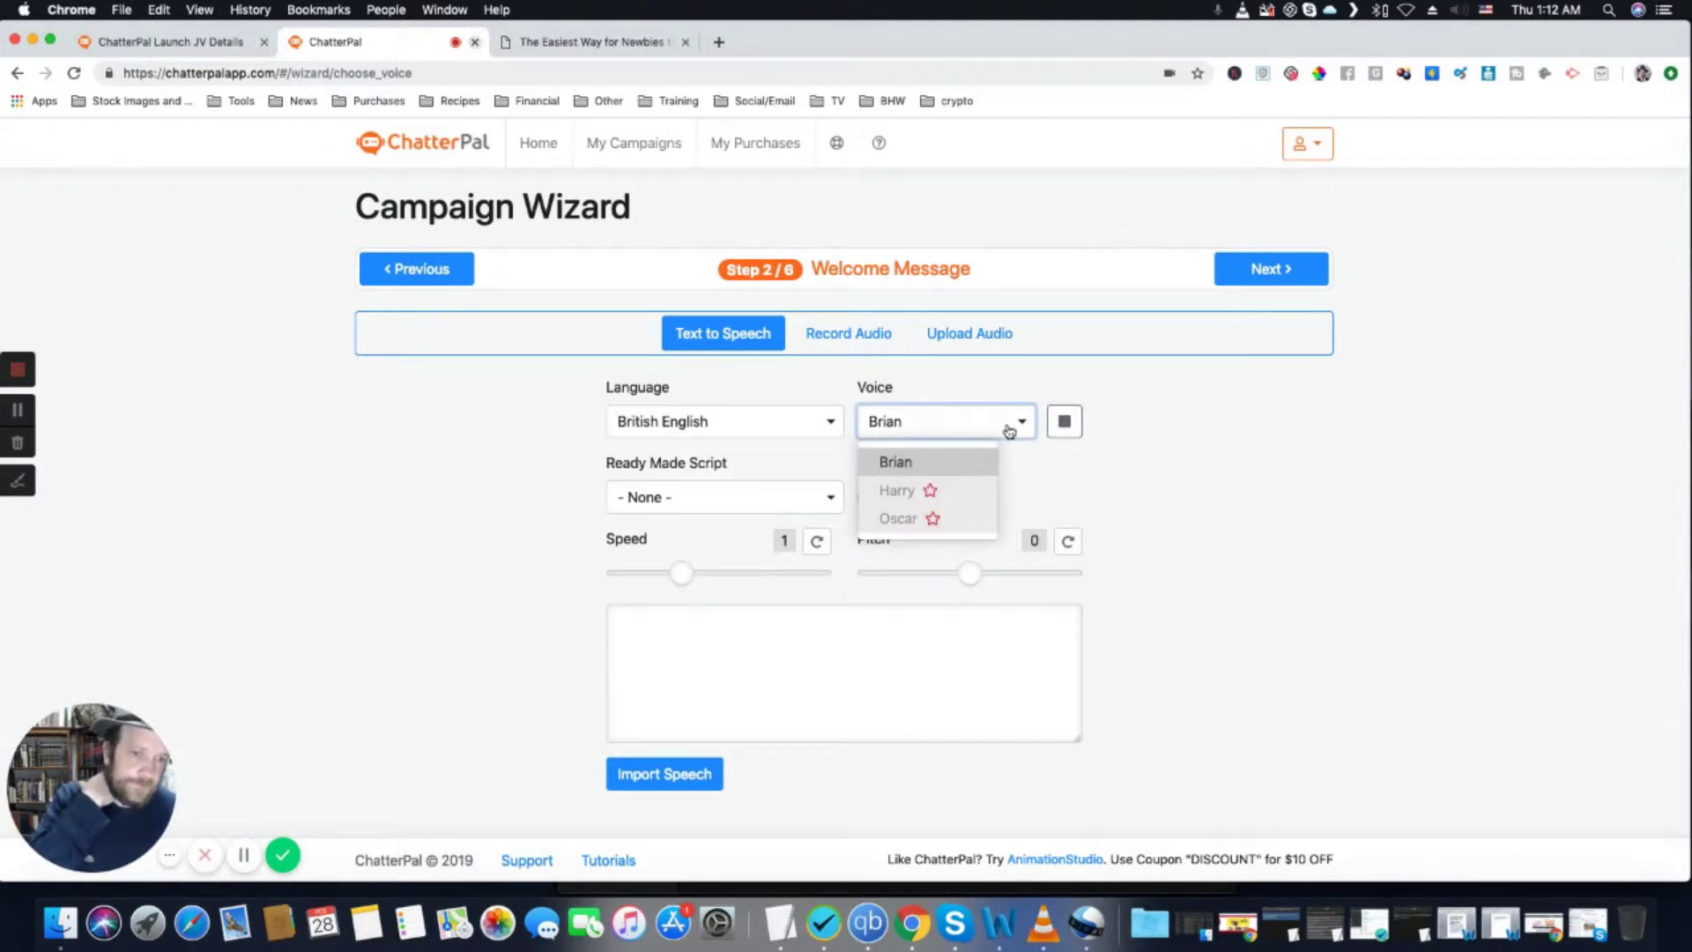
click(1009, 428)
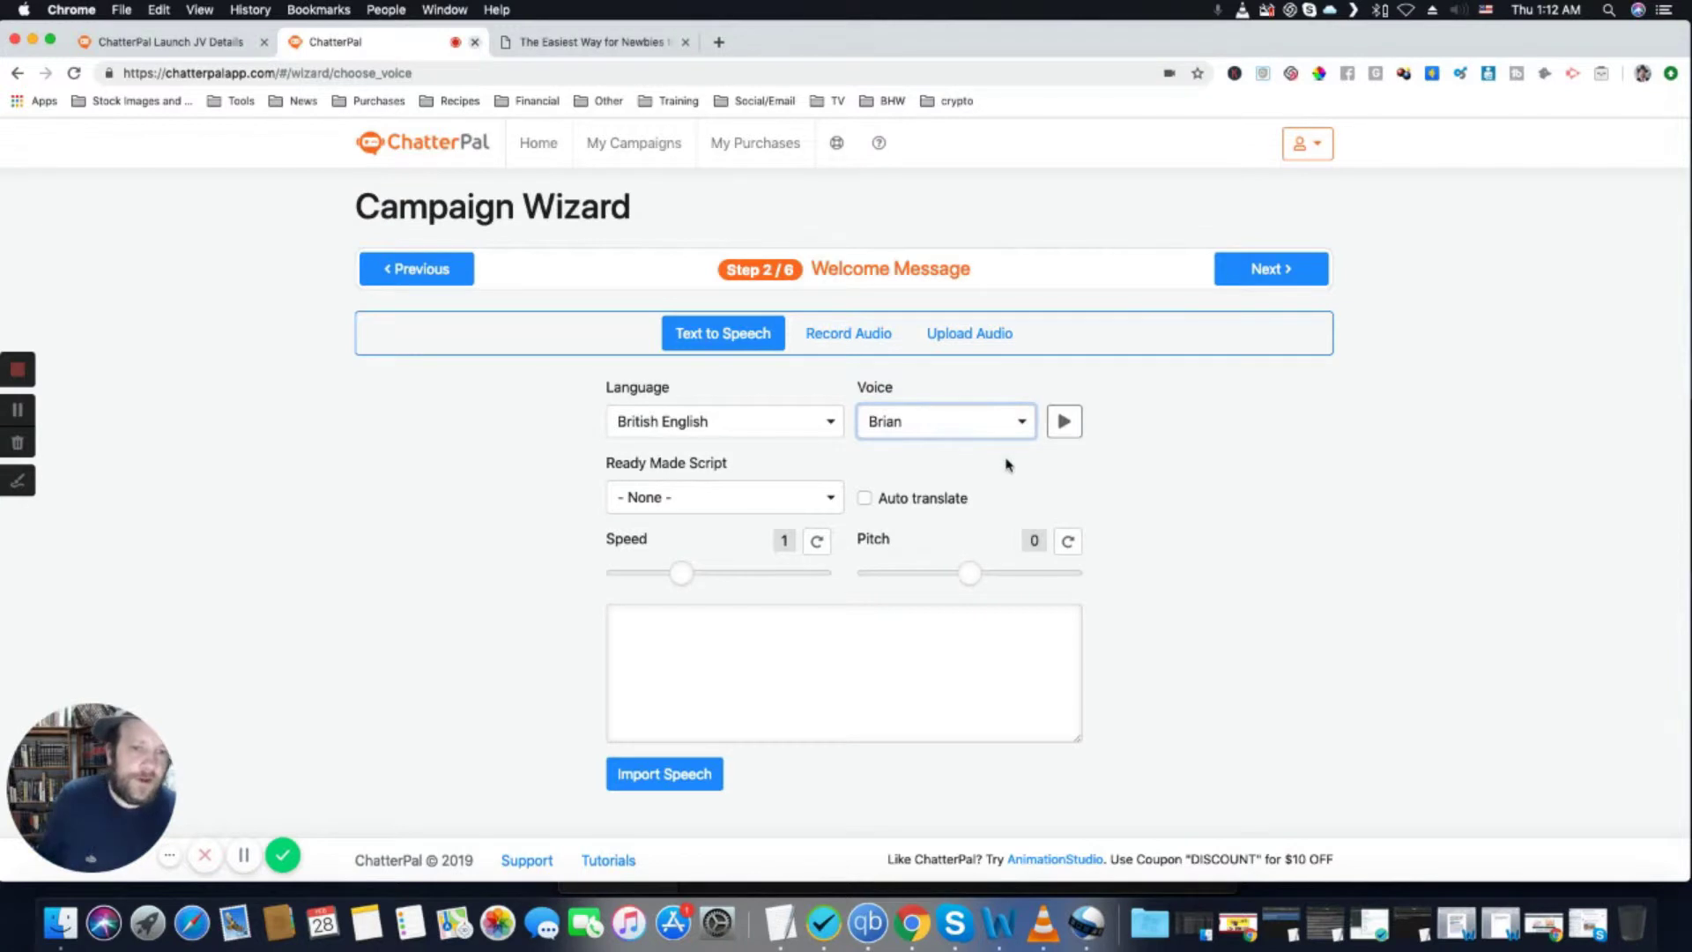
Load the ready-made script "7 Reasons to Join" as the welcome message and import it as speech
click(823, 499)
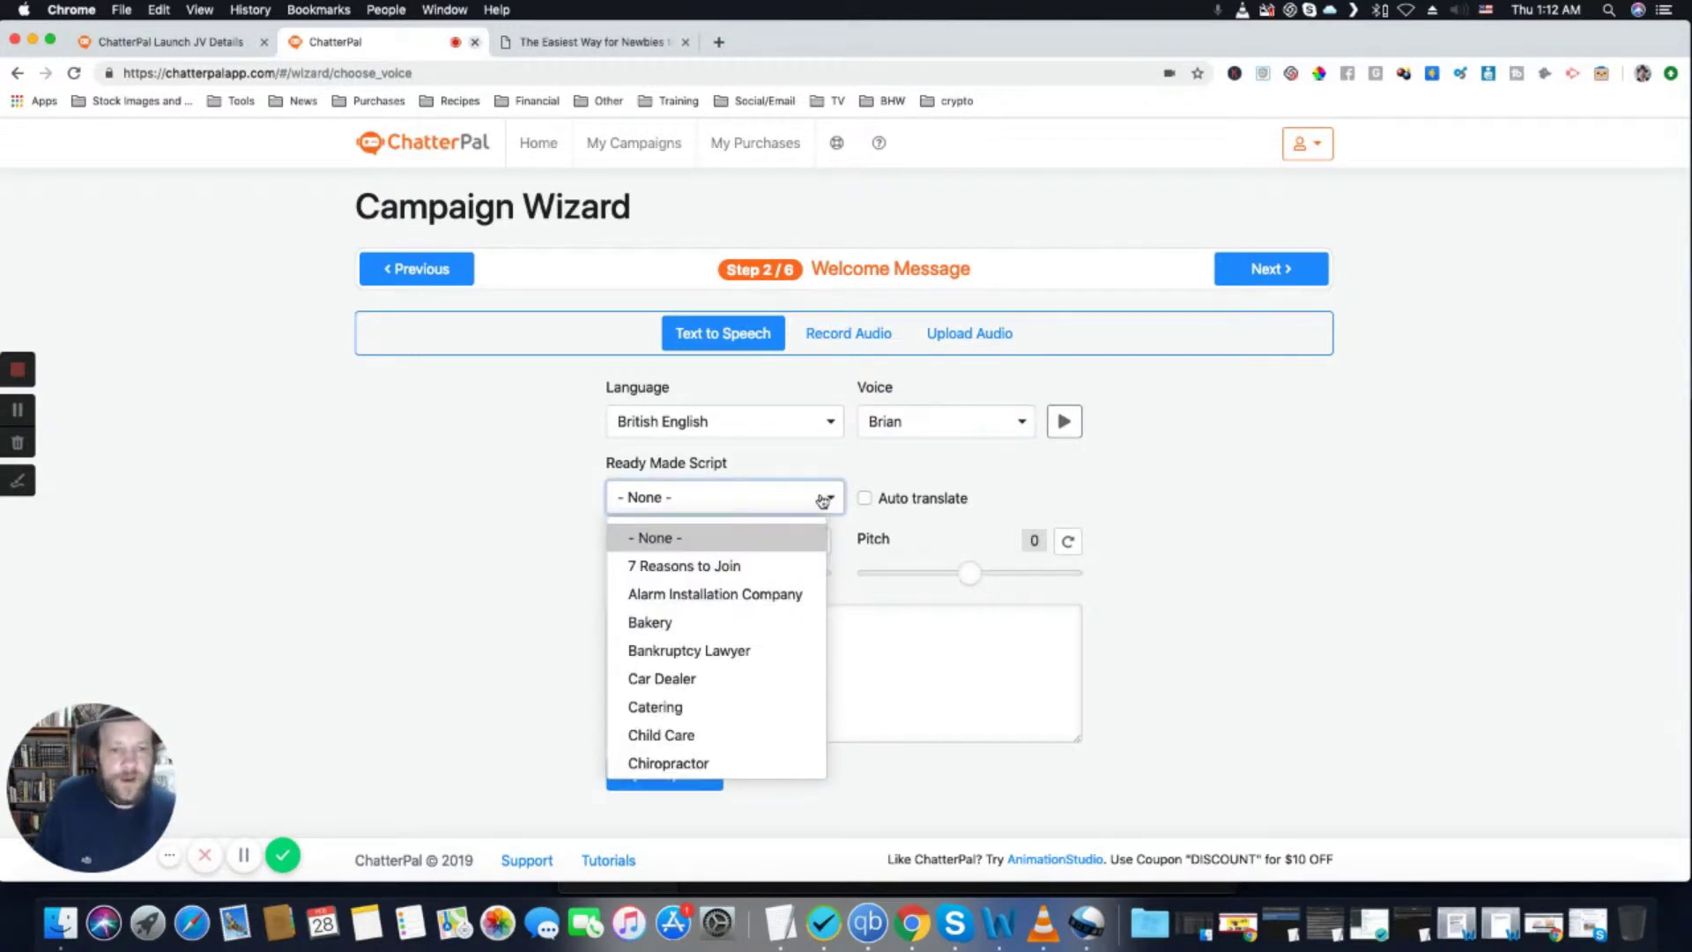
click(746, 566)
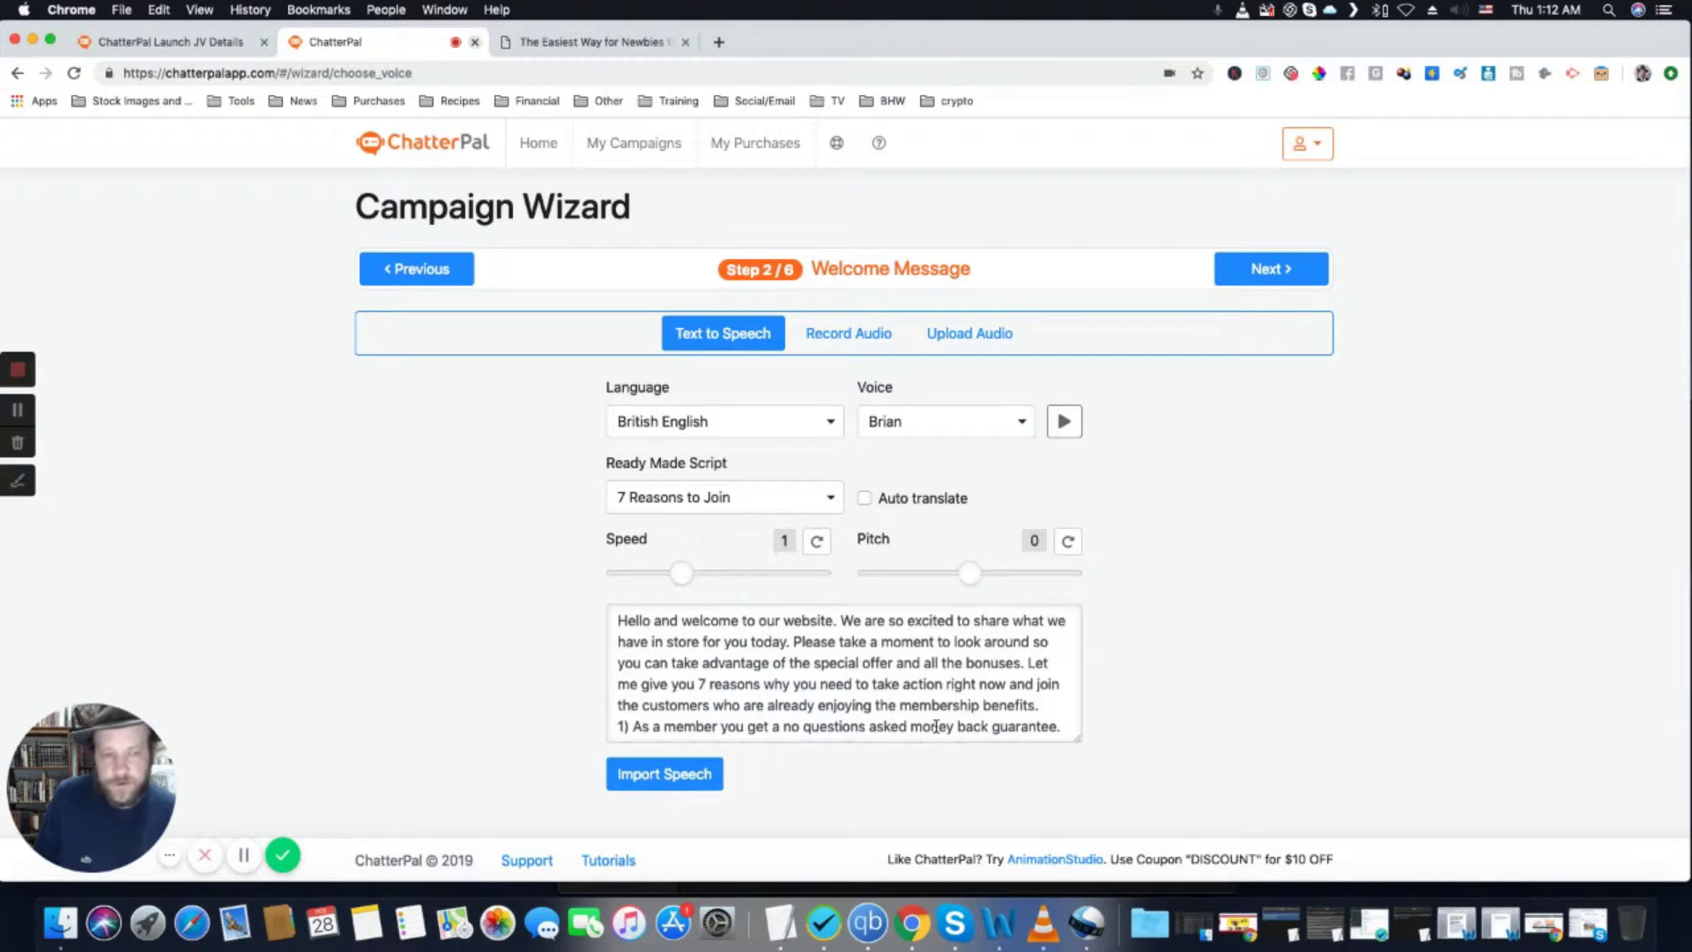
click(693, 774)
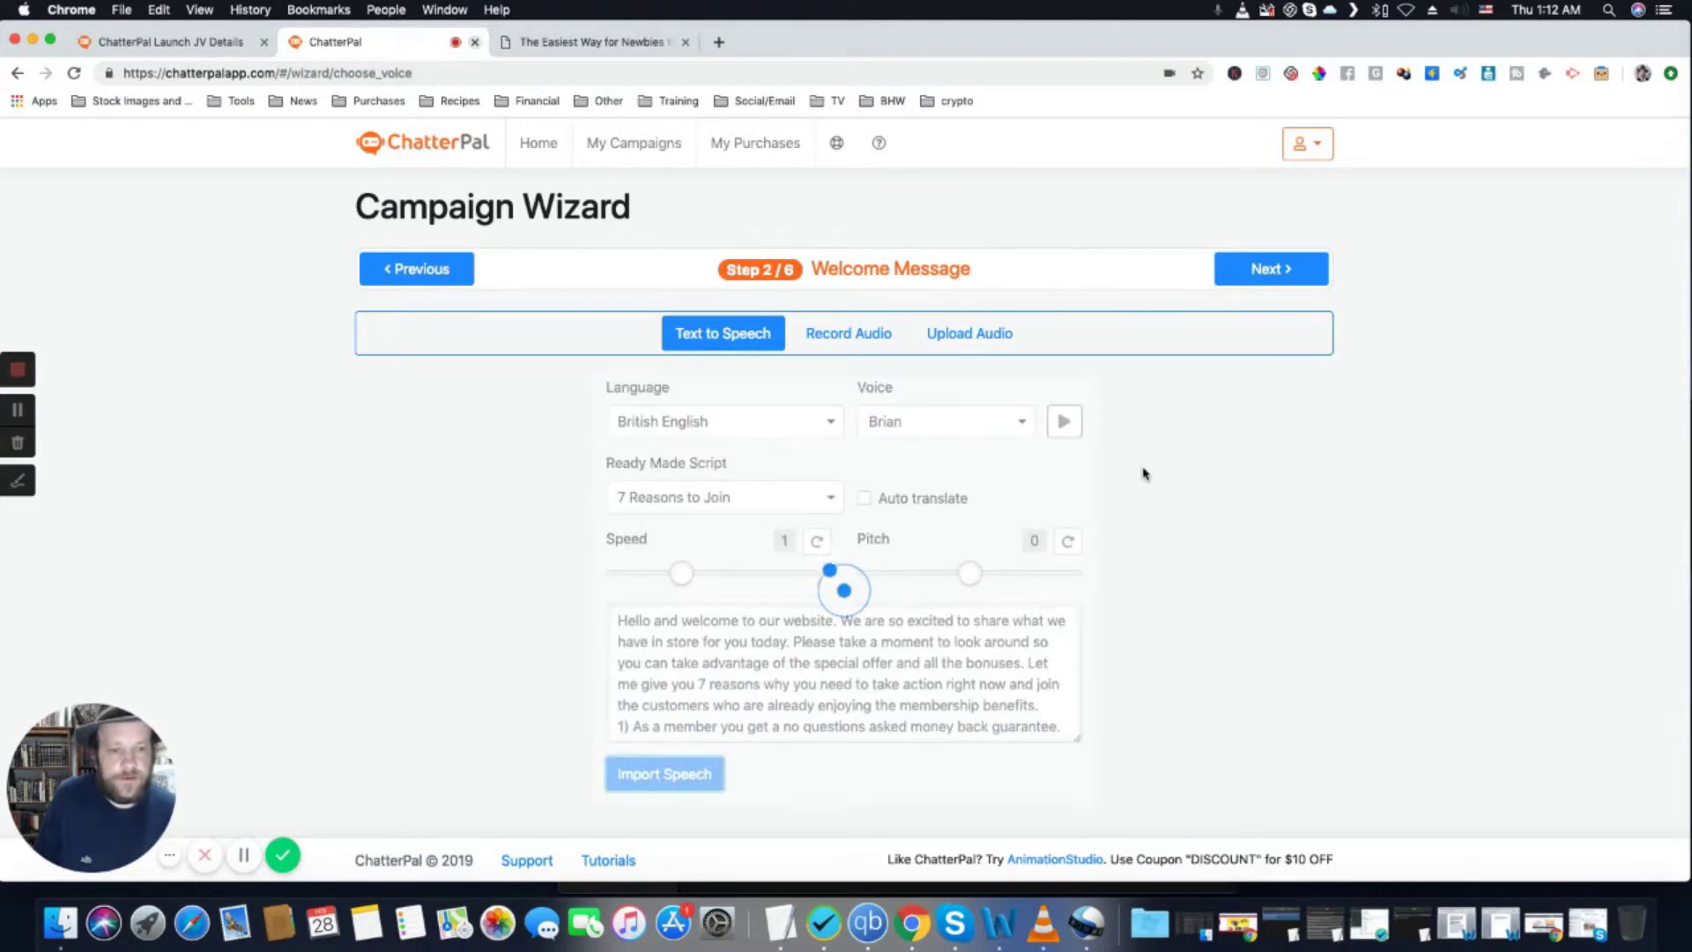
Listen to the imported welcome speech while reading its script, stop playback and continue to the Customize Style stage
click(790, 774)
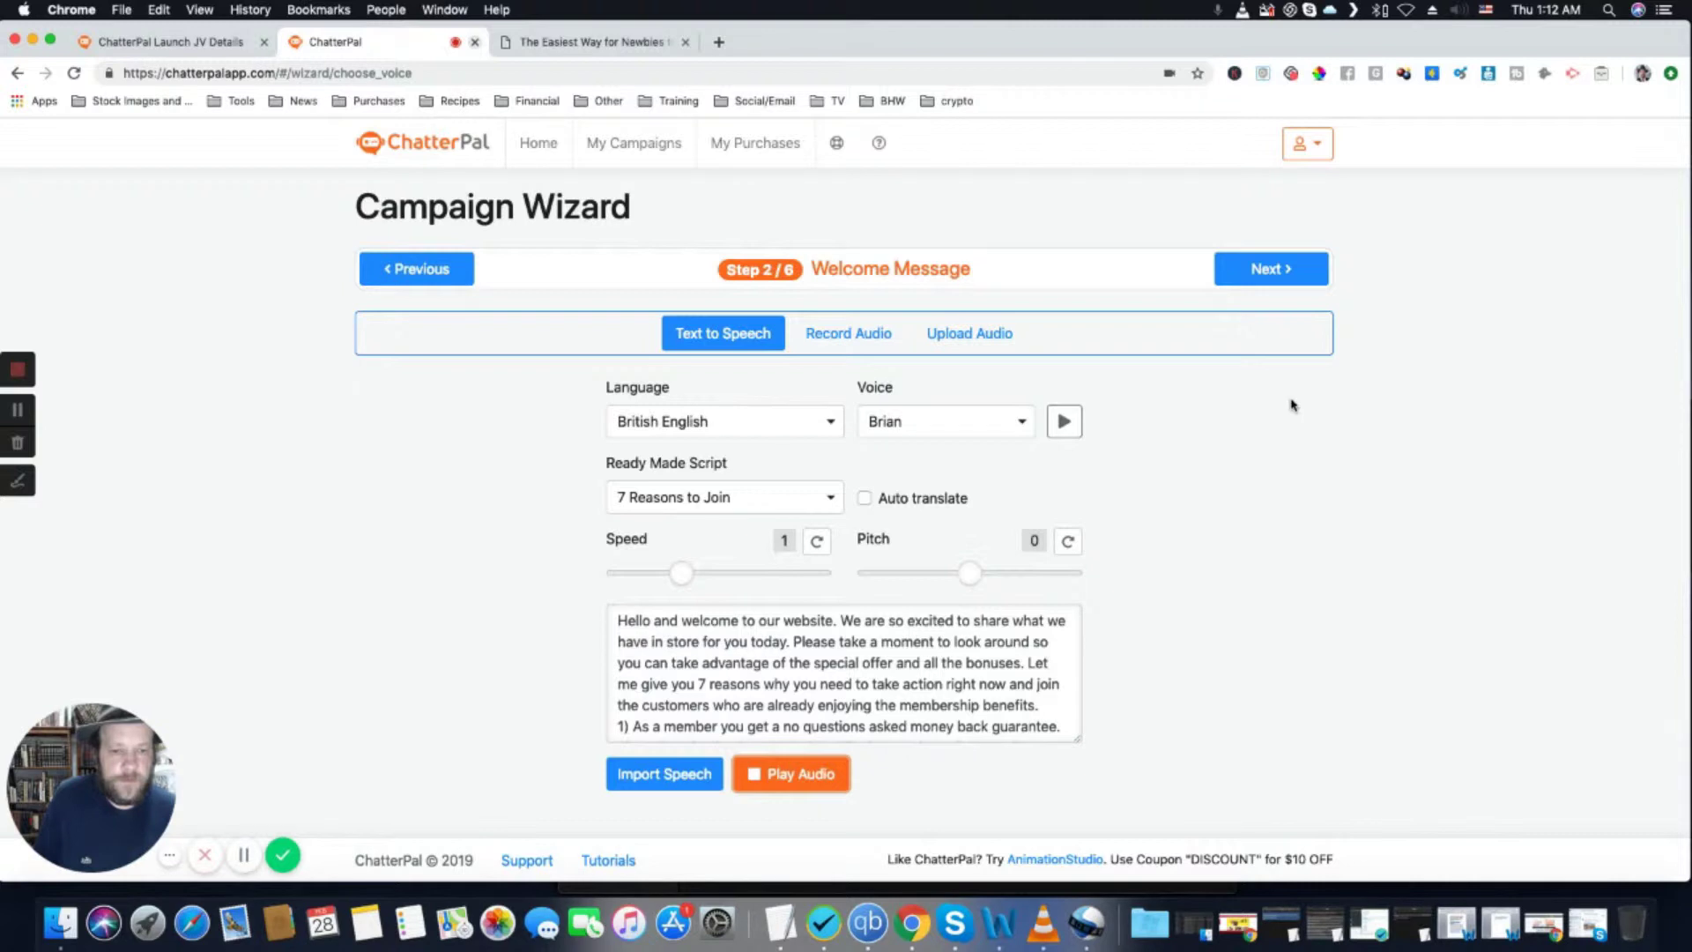
scroll(1015, 681, down, 5)
scroll(1015, 680, down, 2)
scroll(1004, 674, up, 8)
click(755, 781)
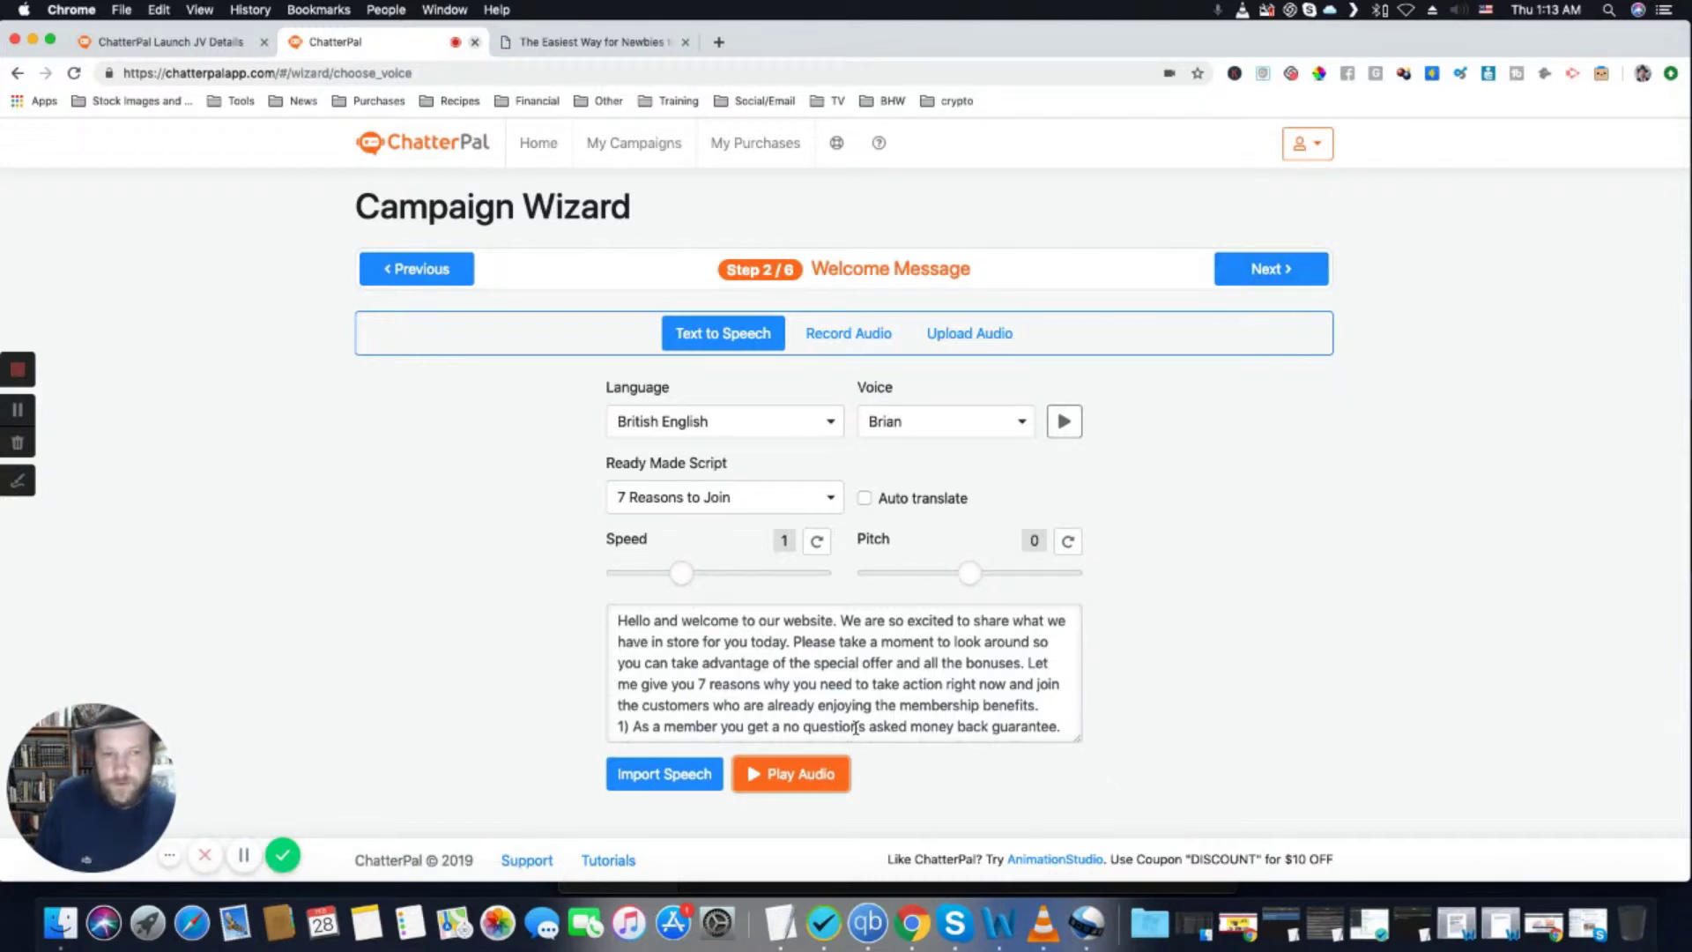
click(1238, 273)
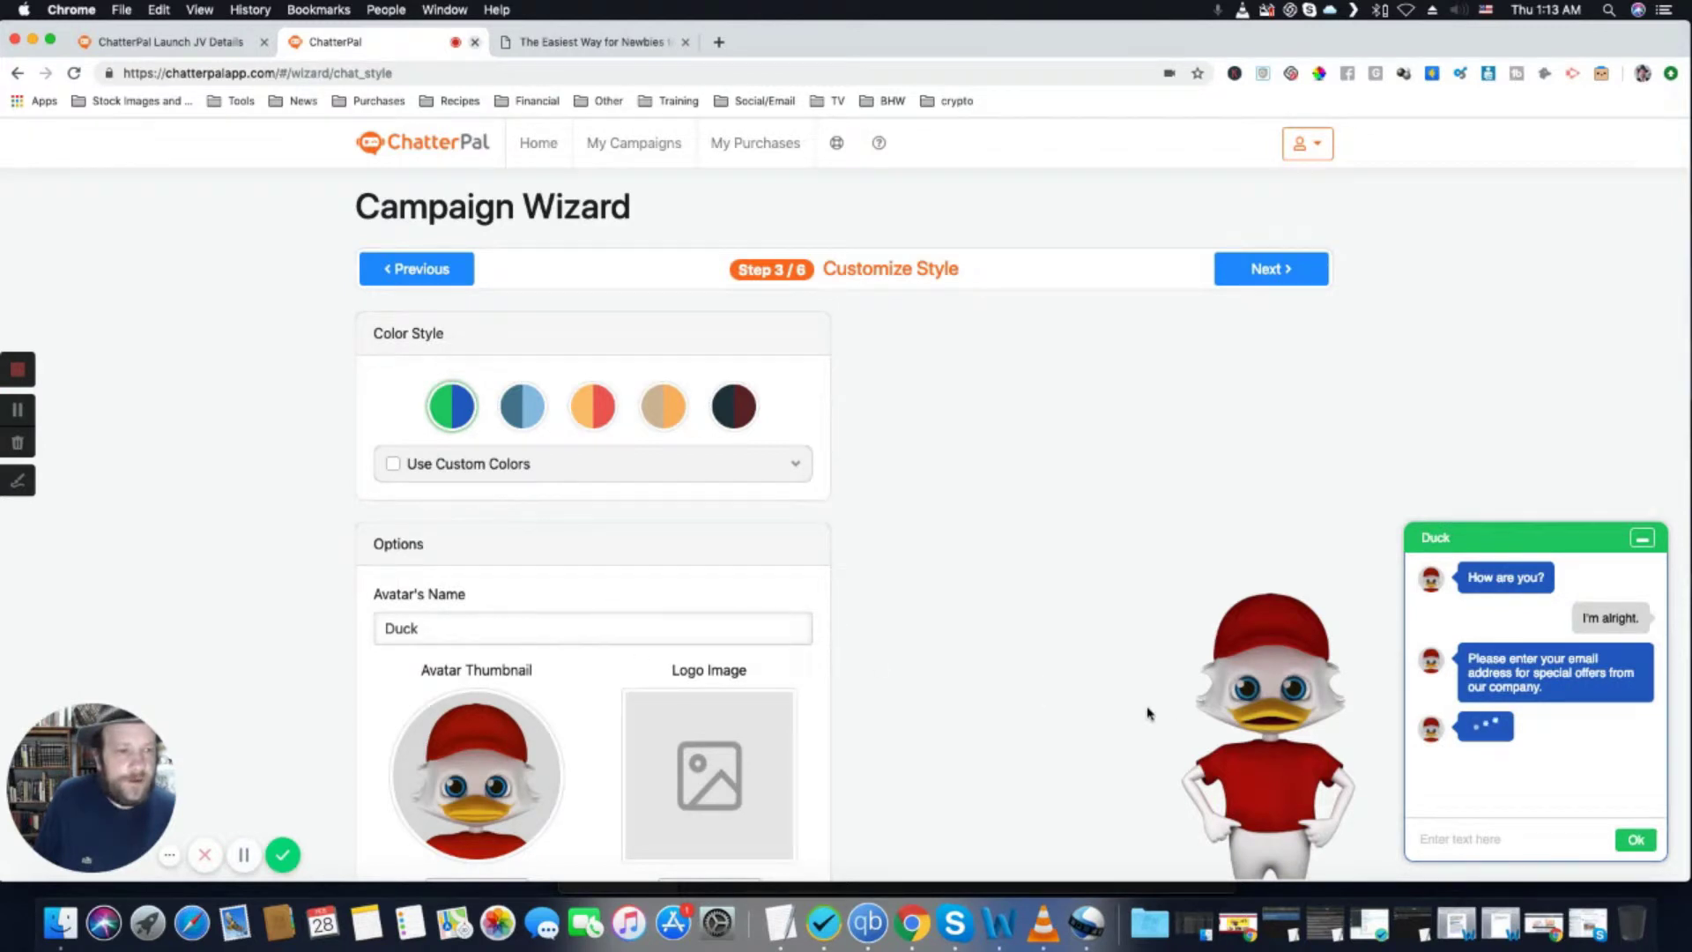
Enter the sample message "what are you?" in the chat preview without sending it, and review the avatar's style options
scroll(1149, 710, down, 1)
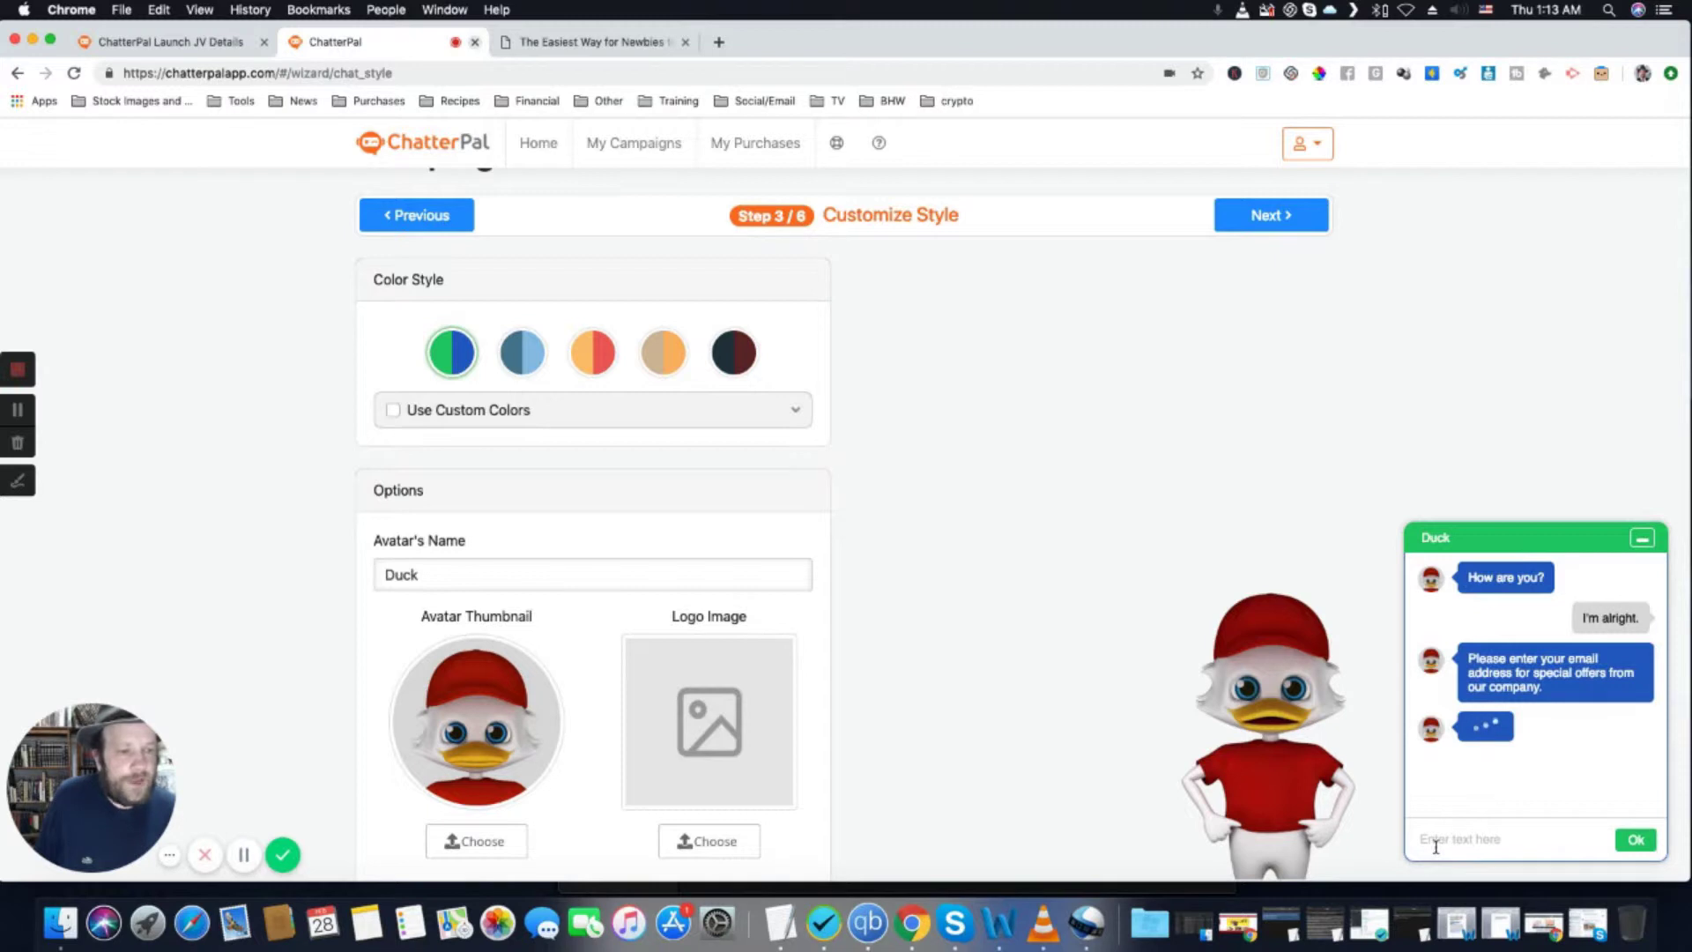
click(1435, 842)
text(what are you?)
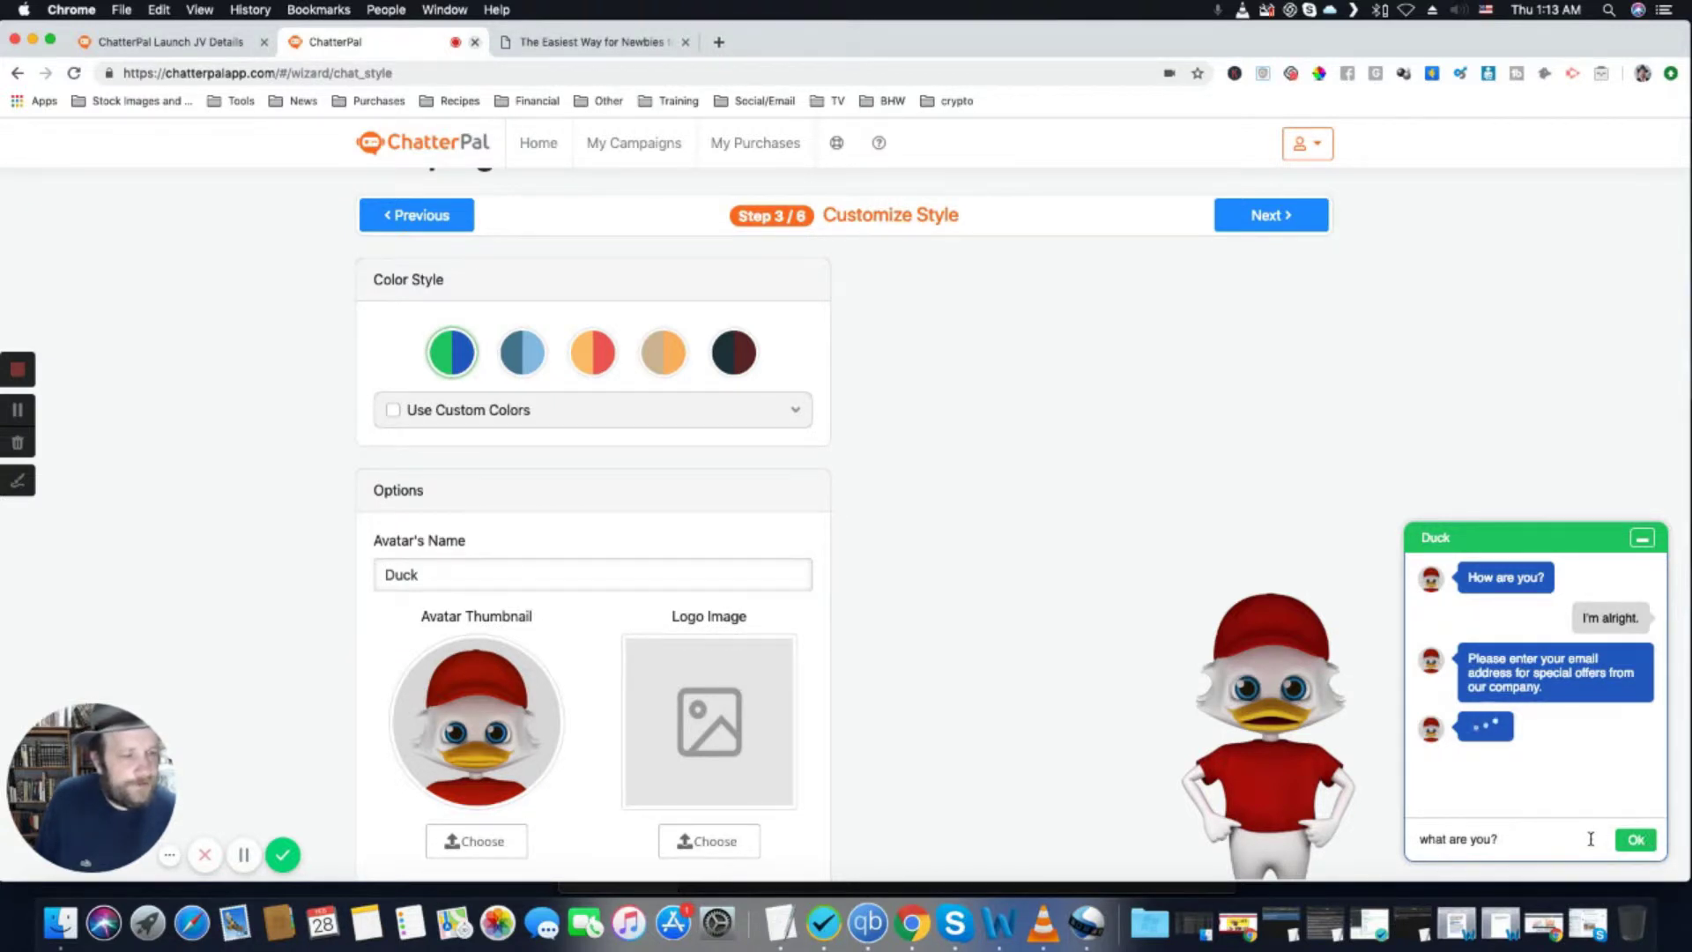
scroll(1591, 839, down, 3)
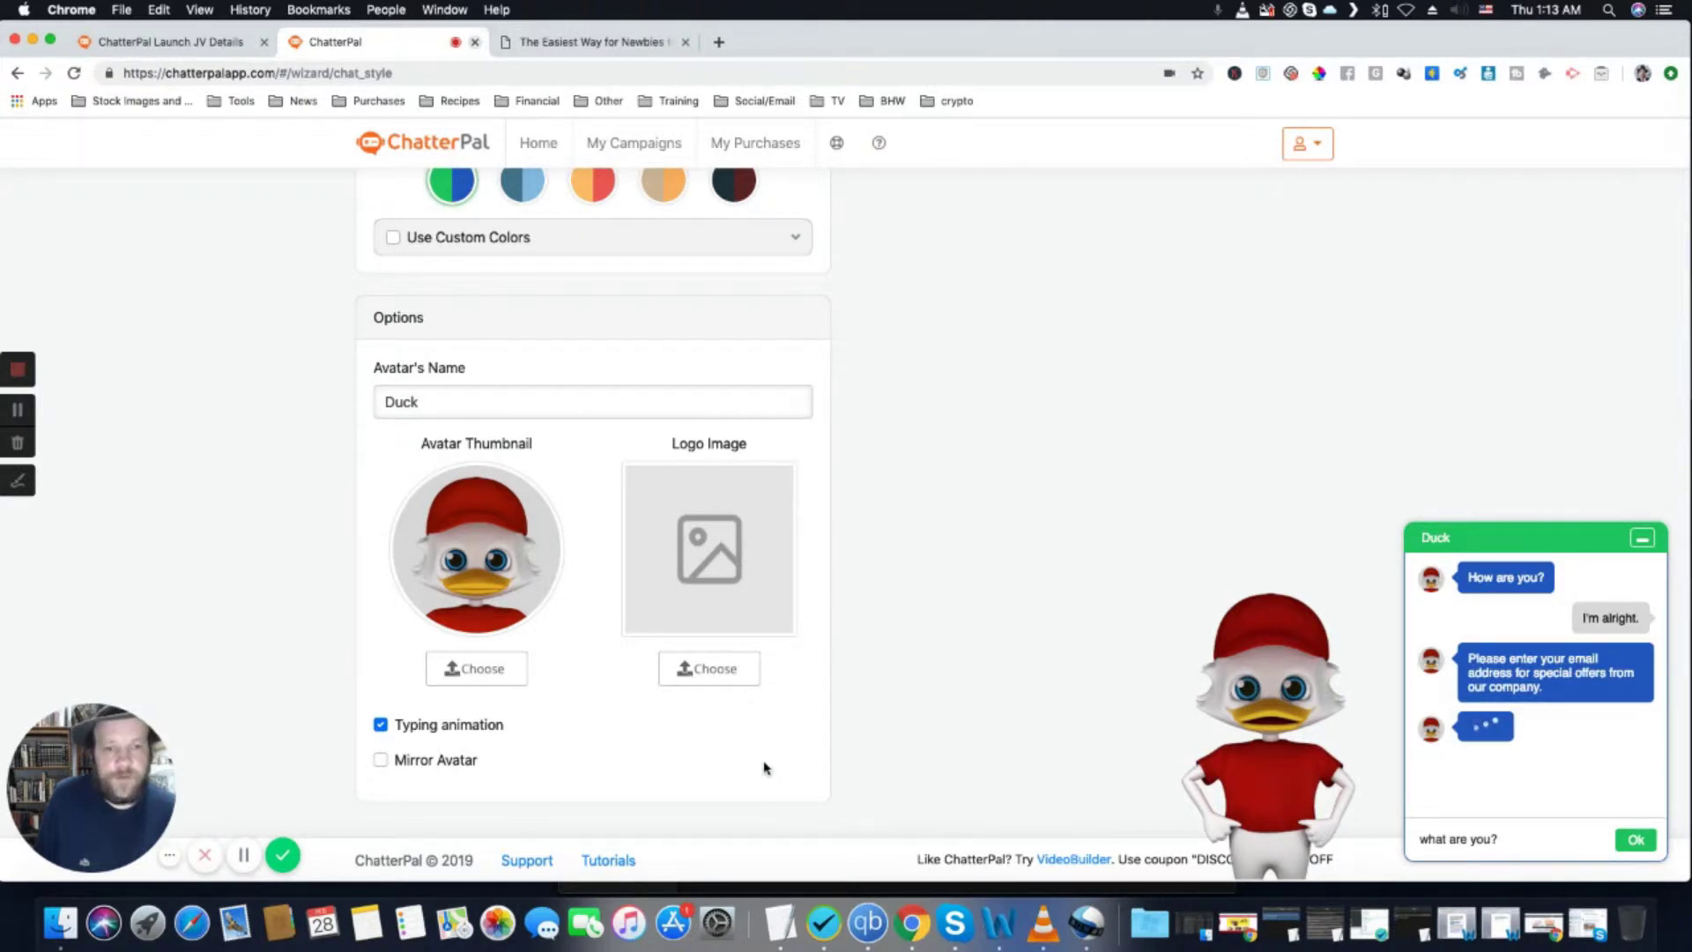
scroll(763, 768, up, 3)
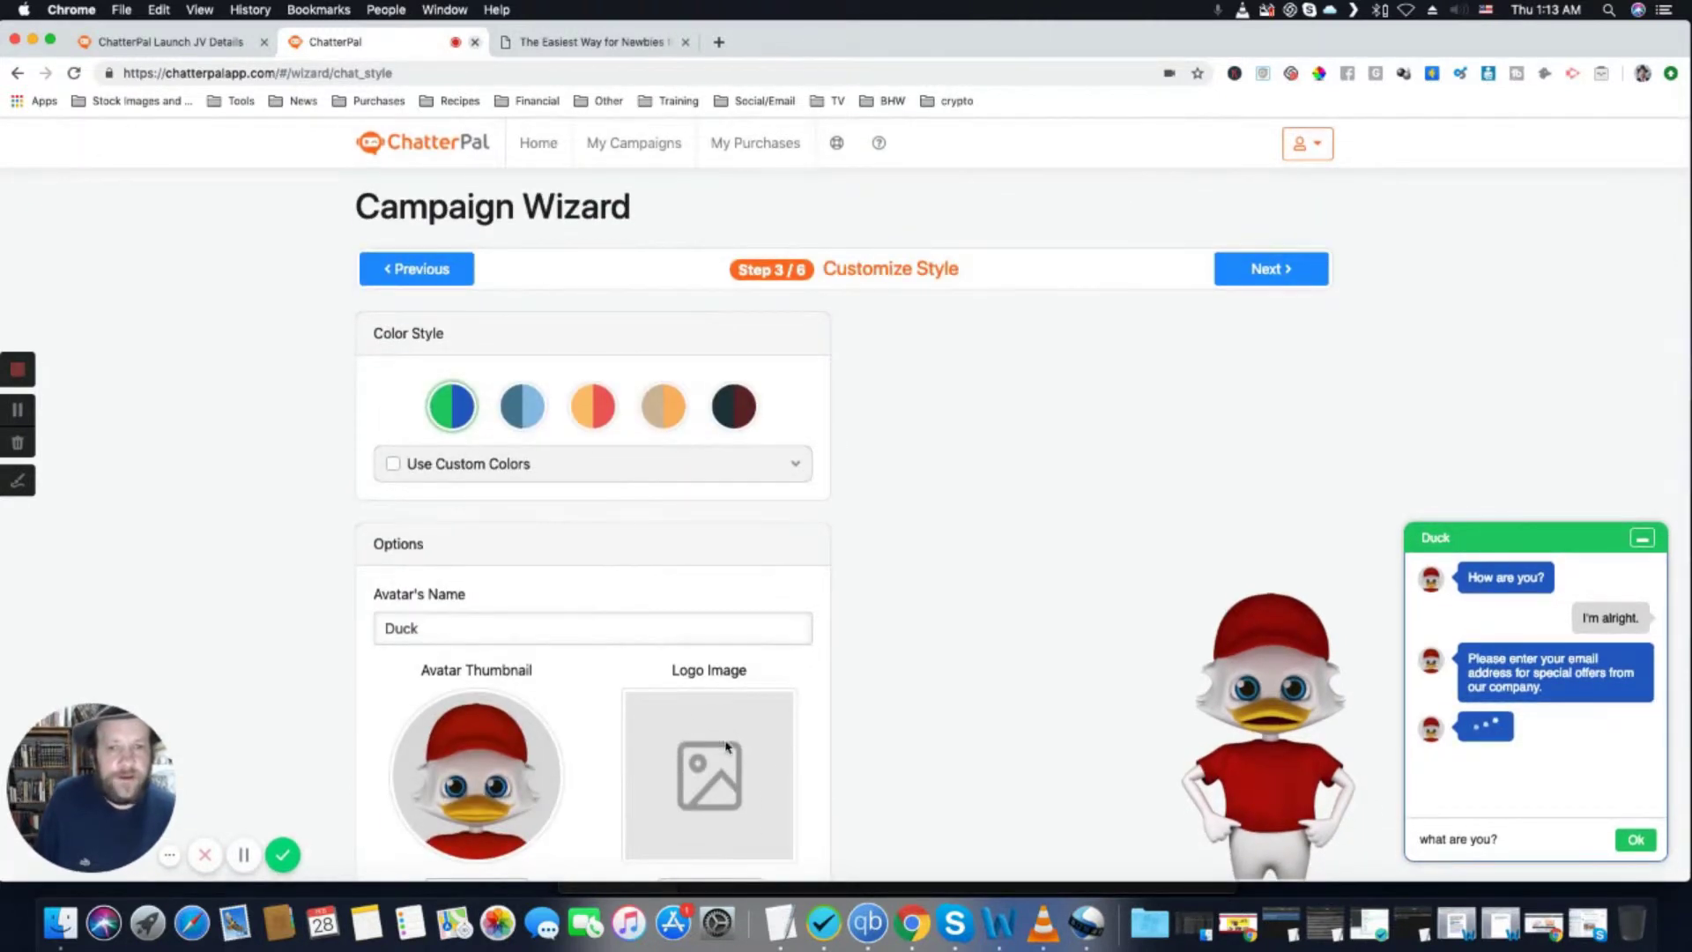
Apply the orange-and-red color style, change the avatar's name to Brian and continue to the Chat Dialog stage
click(720, 421)
click(674, 420)
click(606, 416)
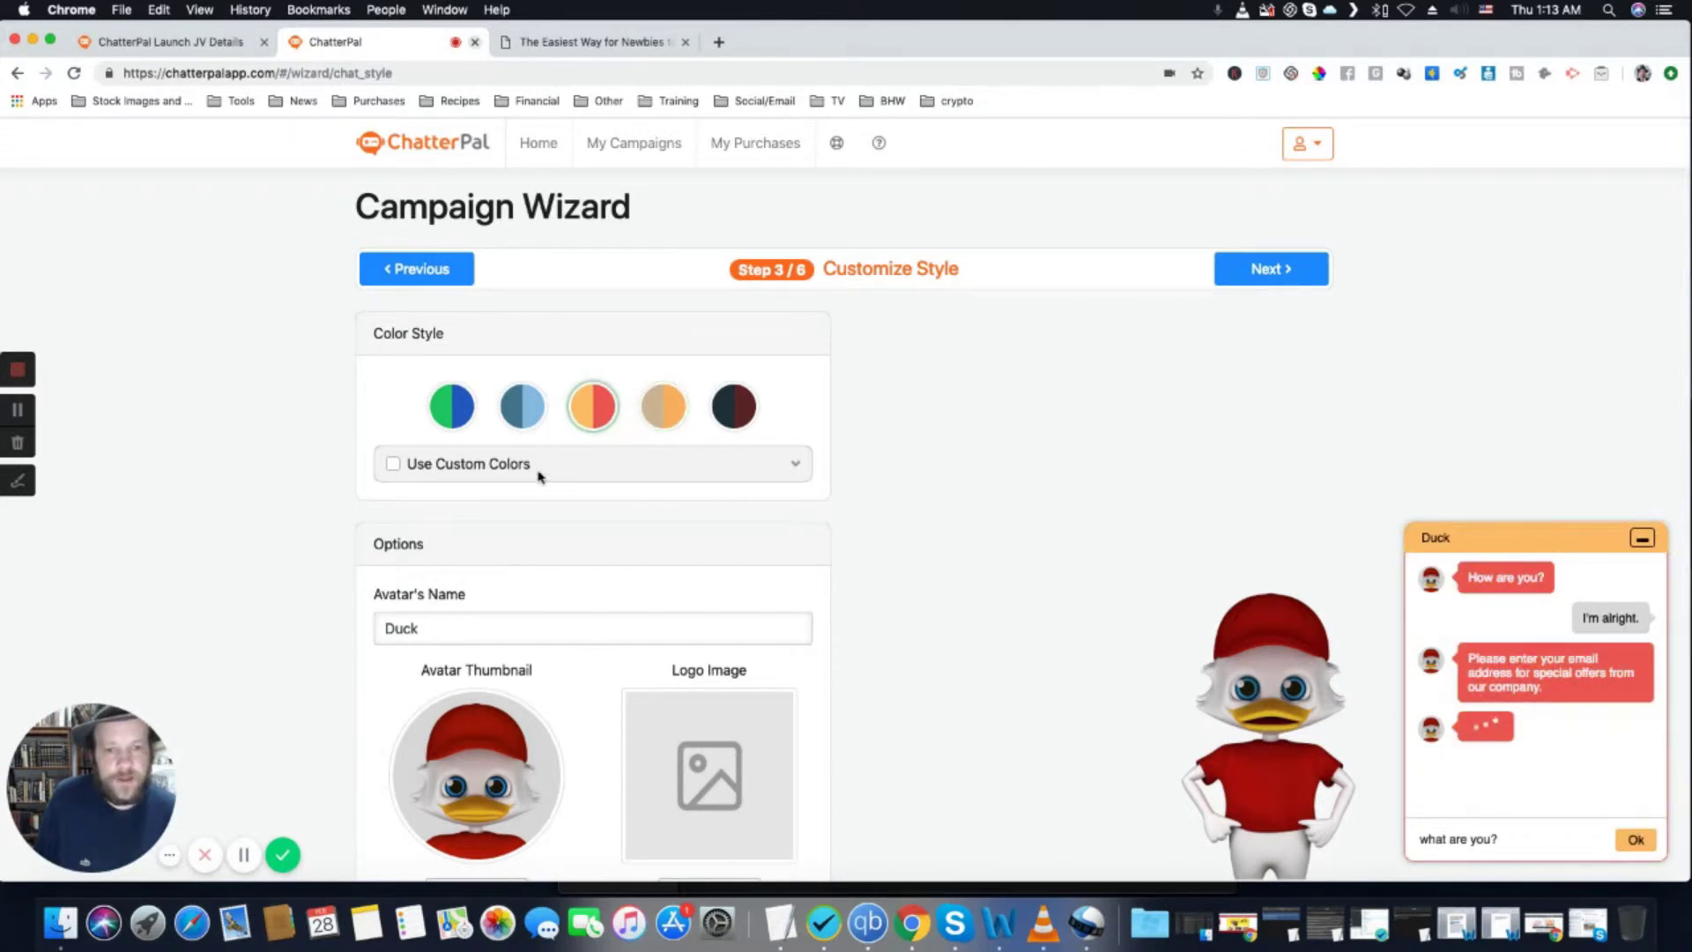
double_click(495, 623)
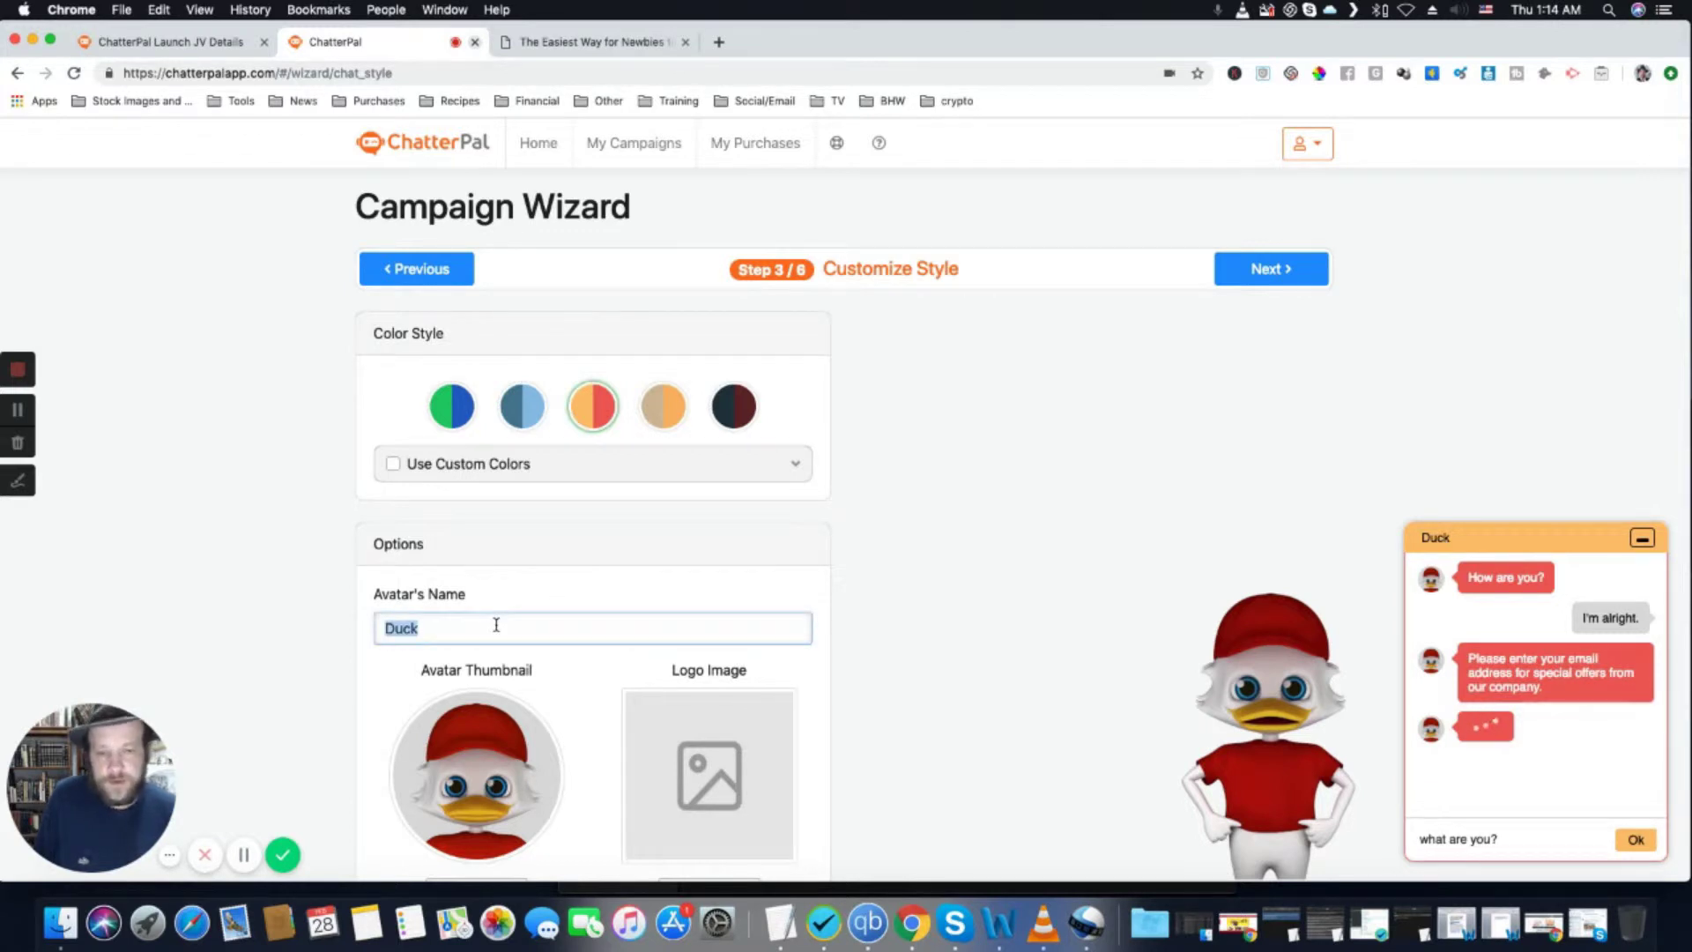
text(Brian)
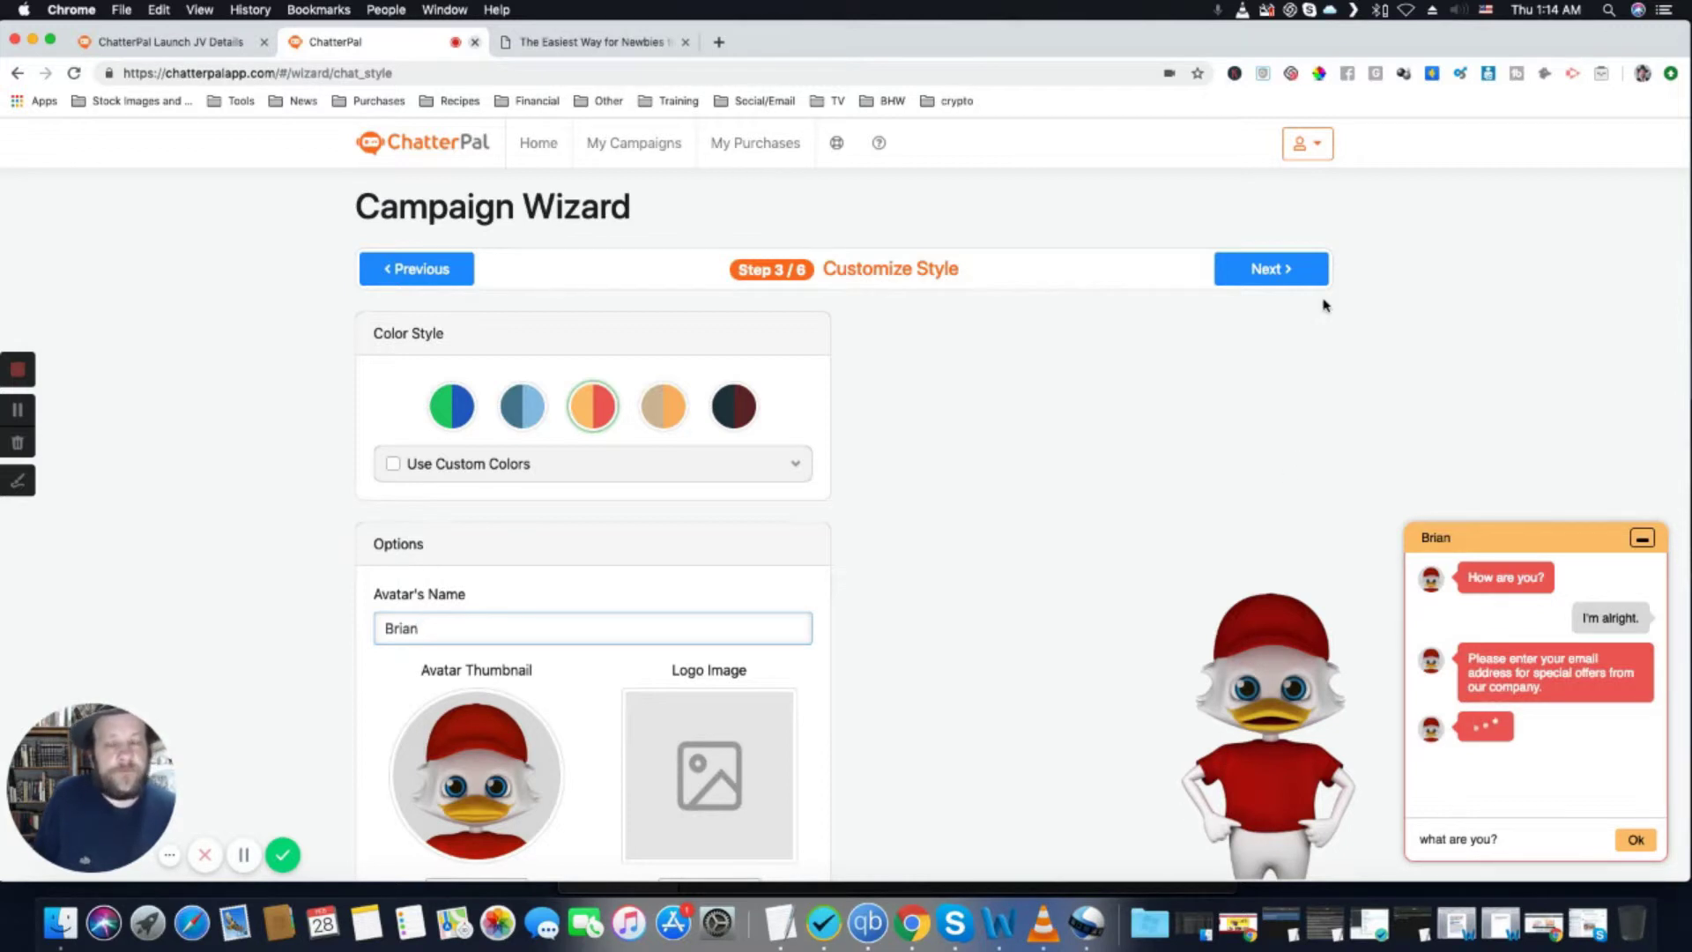
click(1225, 274)
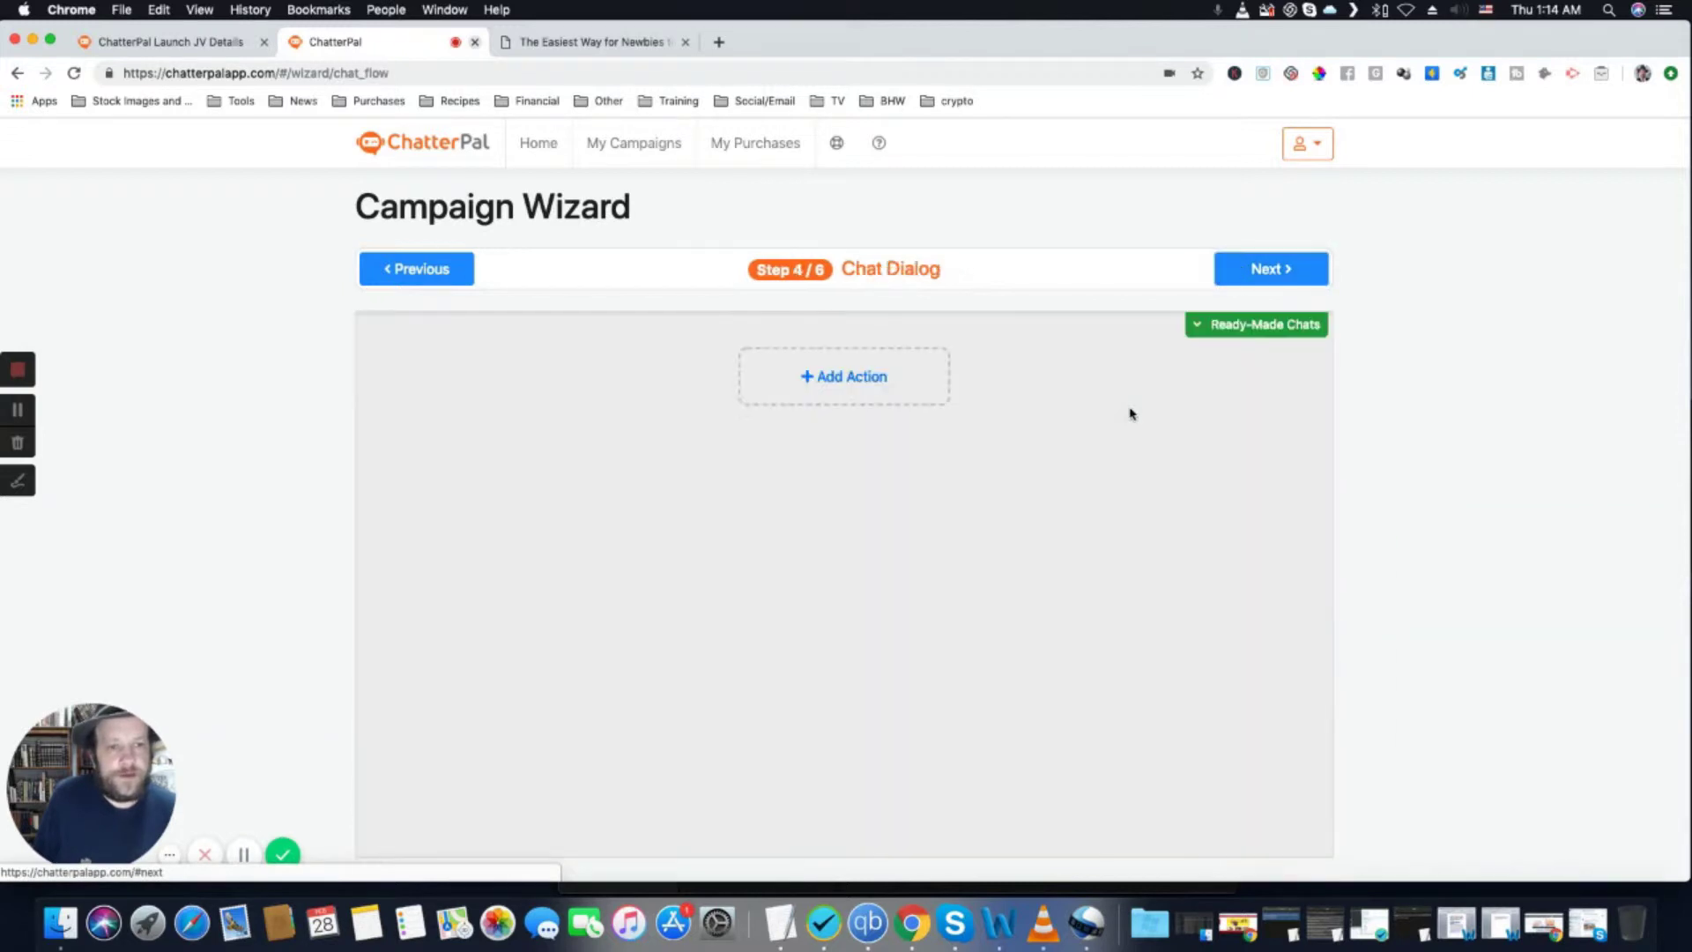
Load the standard ready-made Customer Support chat tree and look through its flow
click(1200, 326)
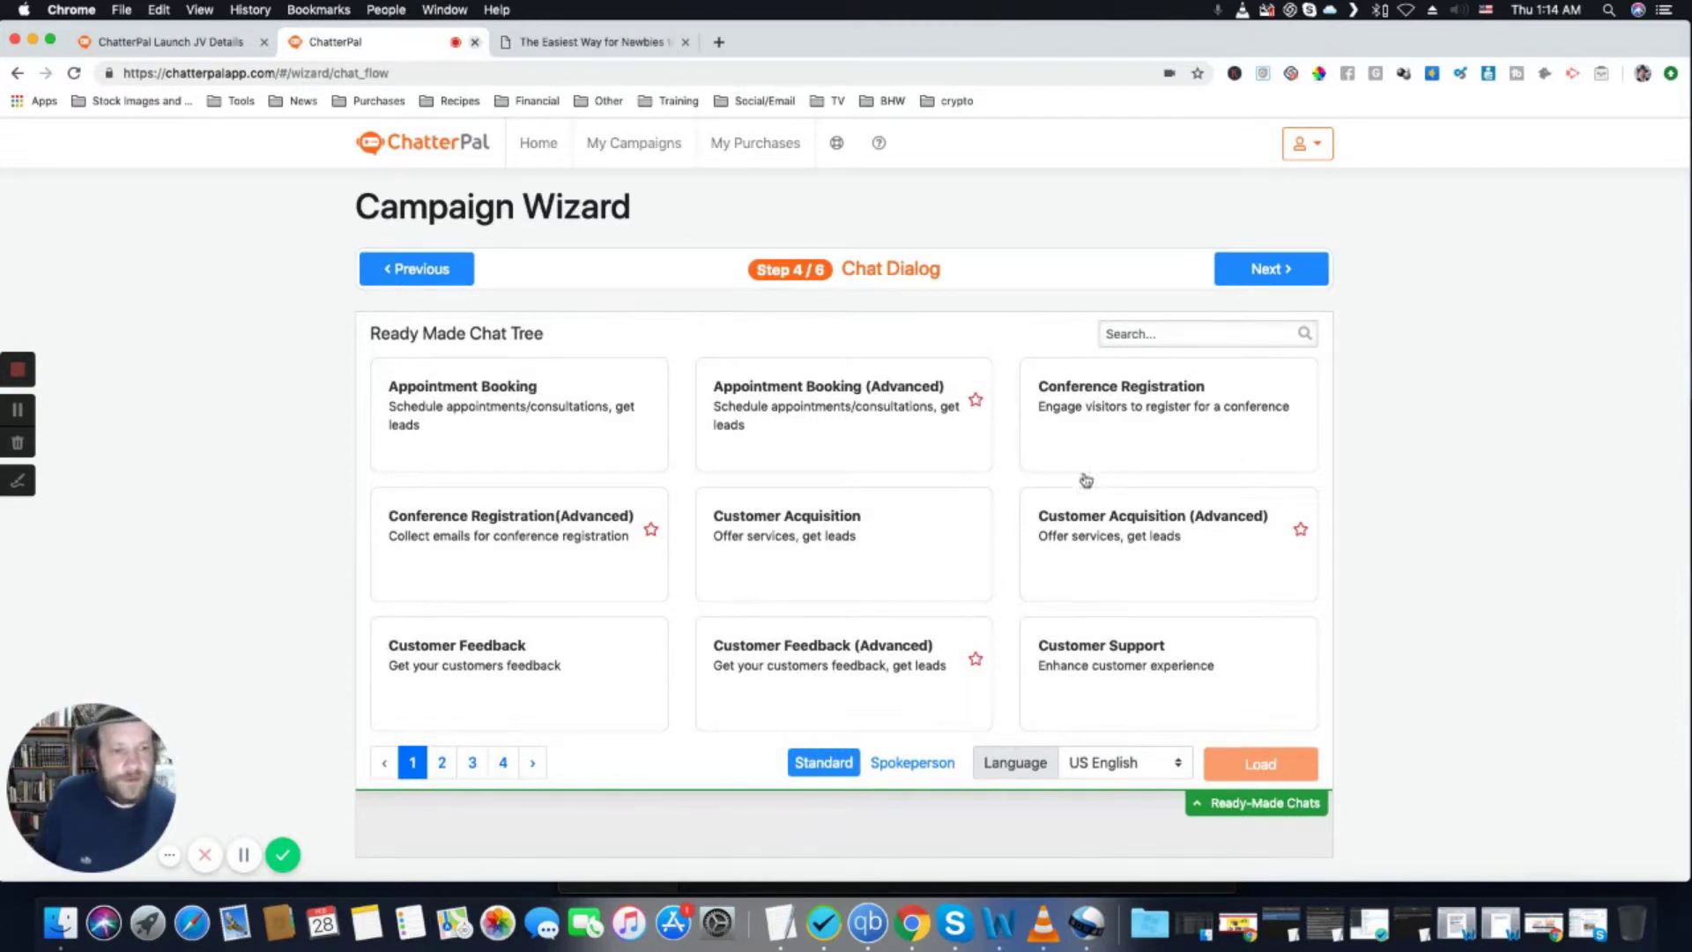
click(1071, 665)
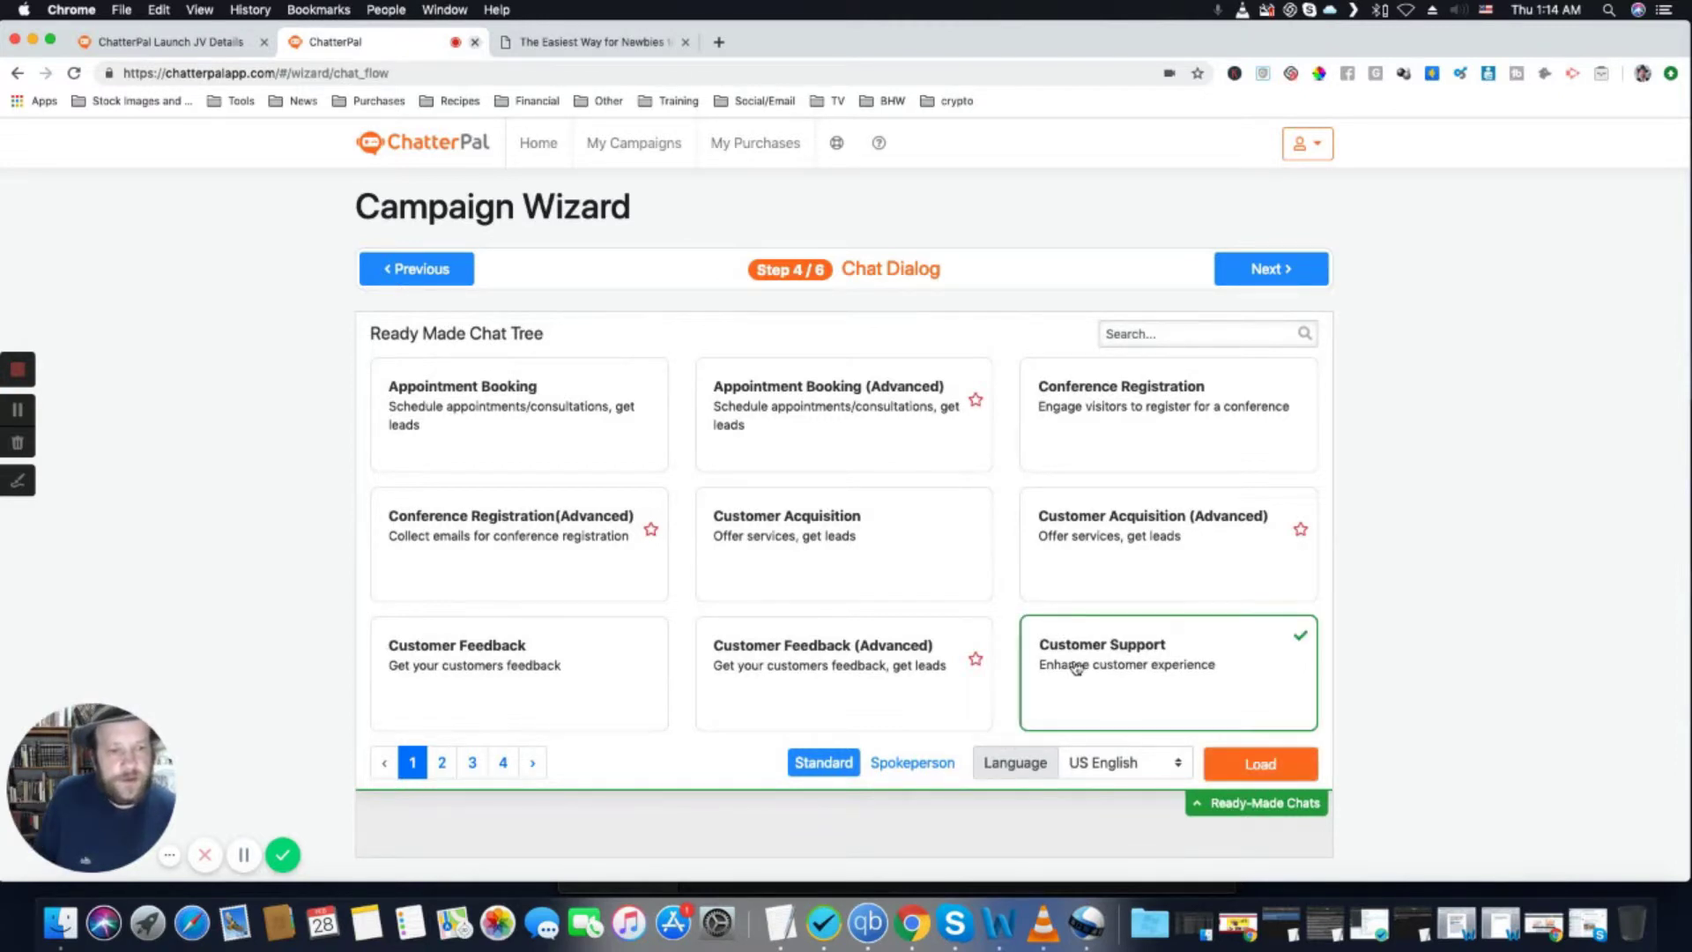
click(1250, 769)
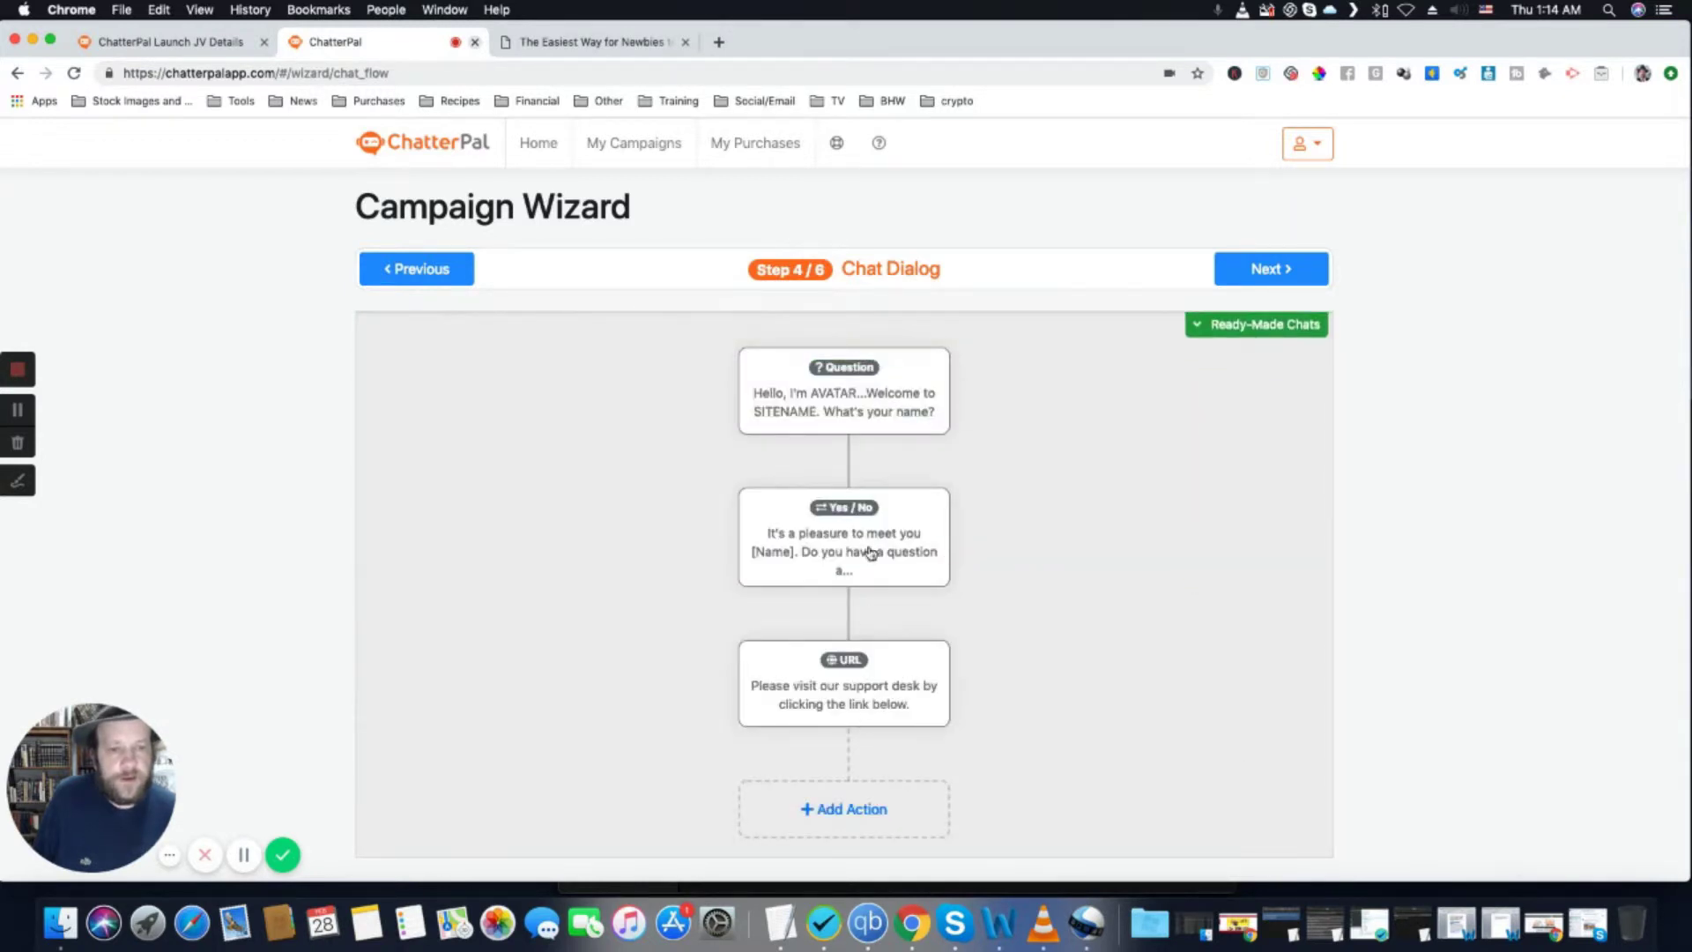
scroll(873, 792, down, 2)
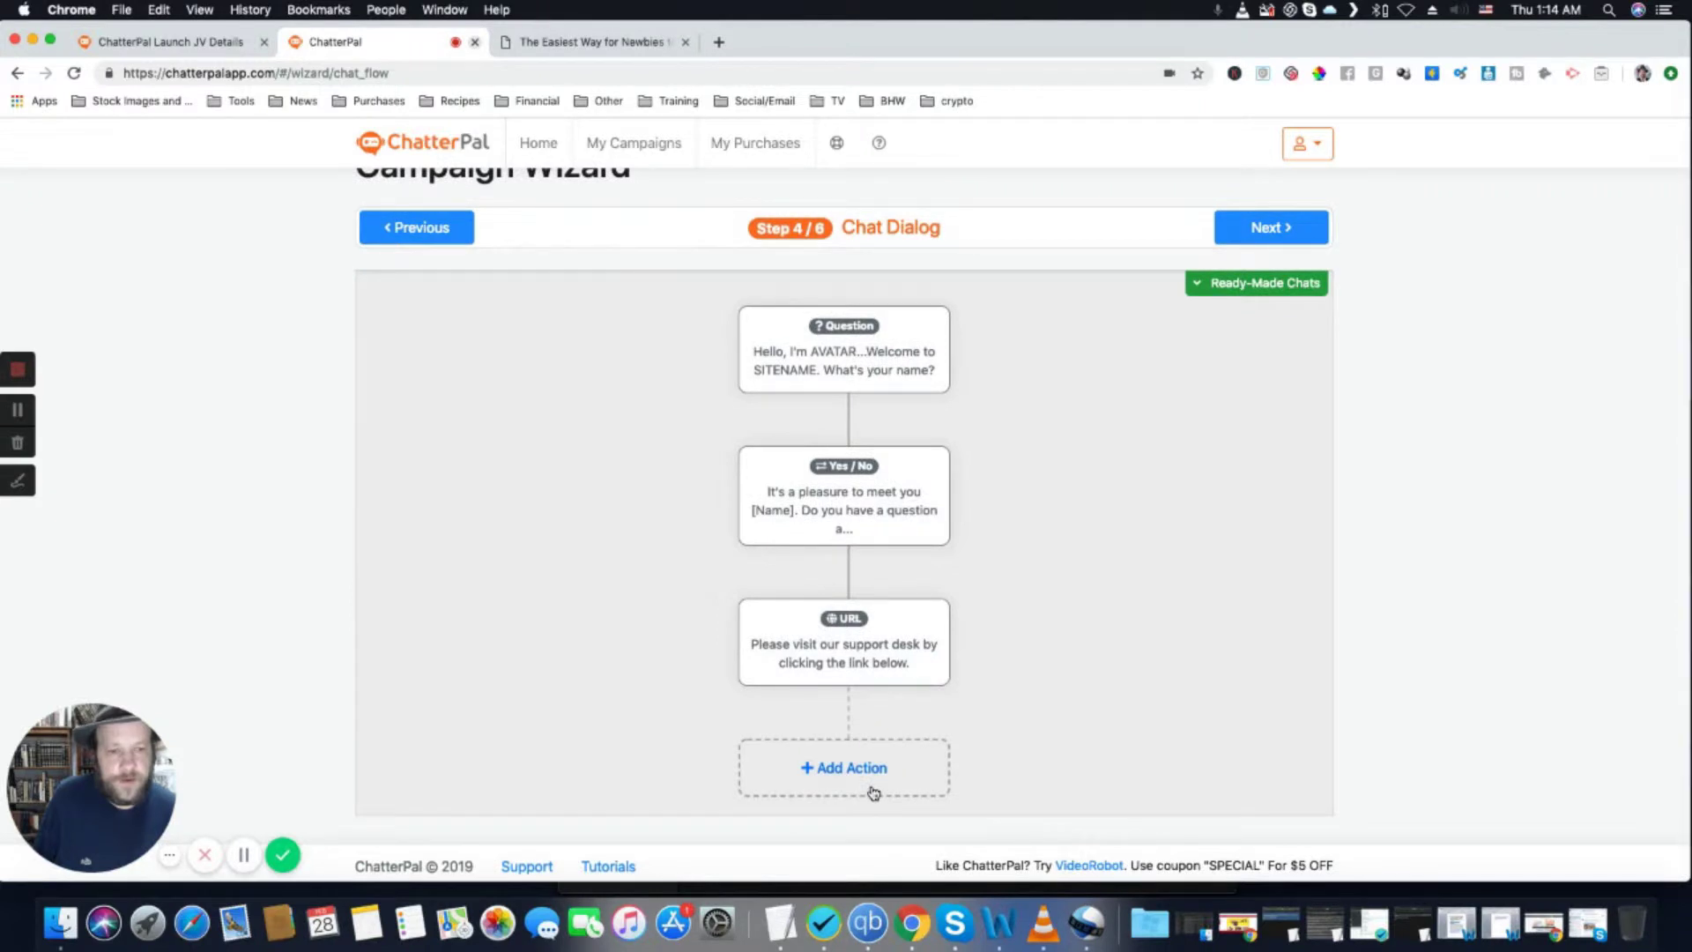
scroll(873, 792, up, 1)
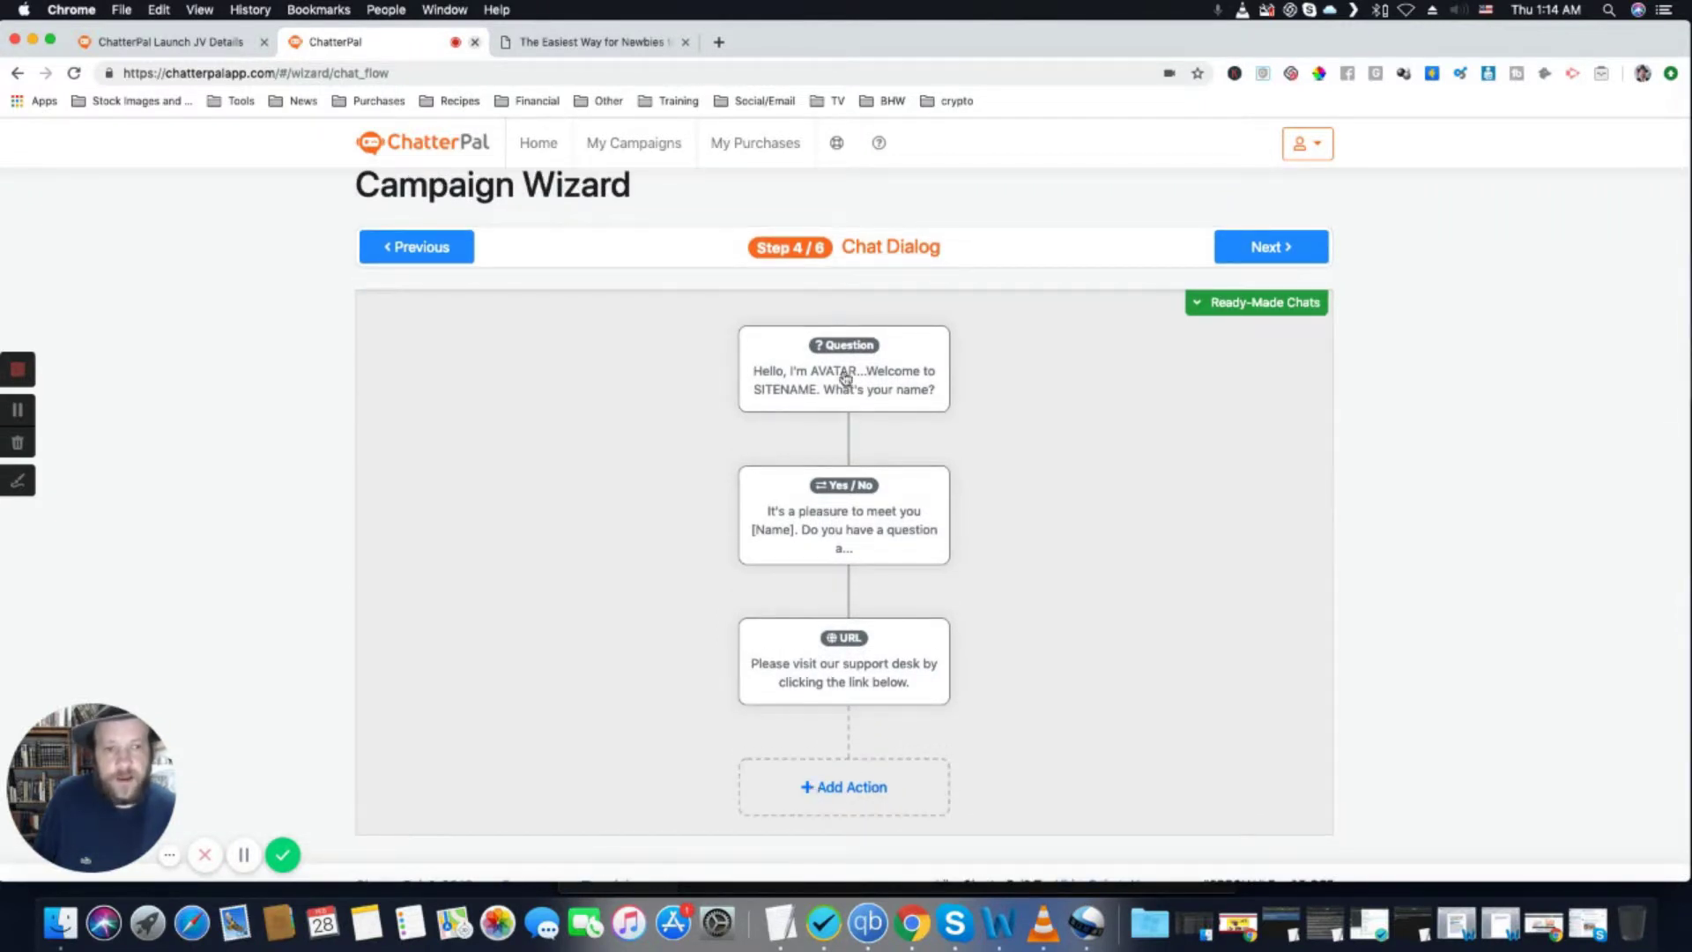
Load the ready-made Conference Registration chat tree as the chat dialog and continue to the Player Options stage
click(1302, 305)
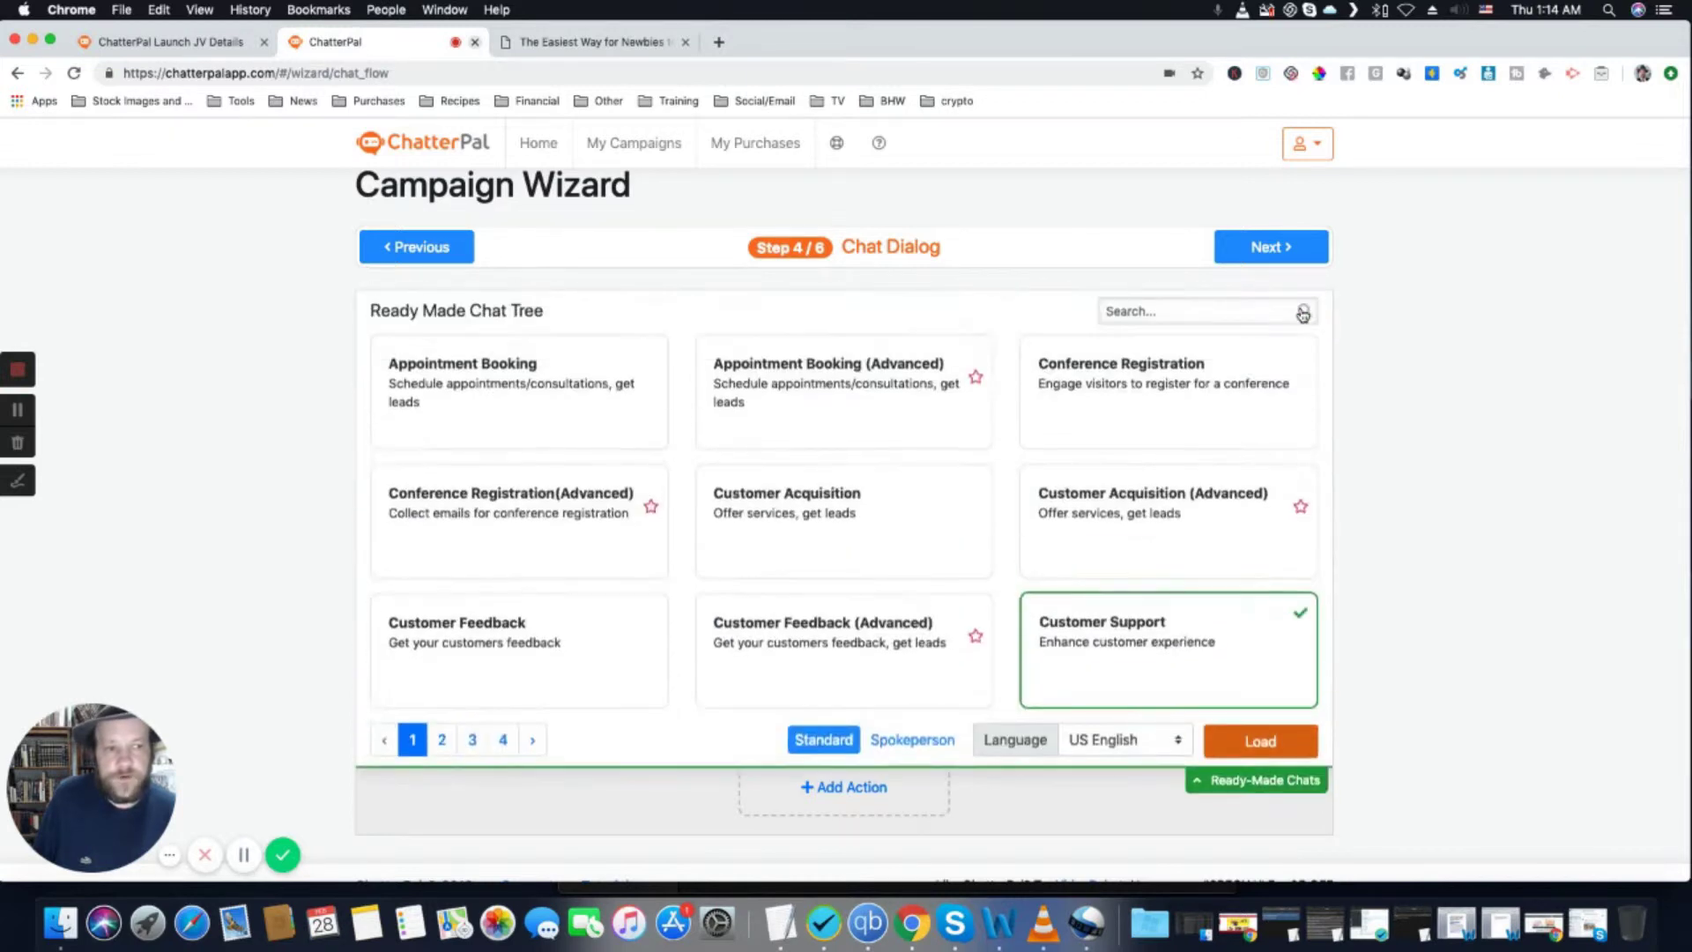
click(1184, 388)
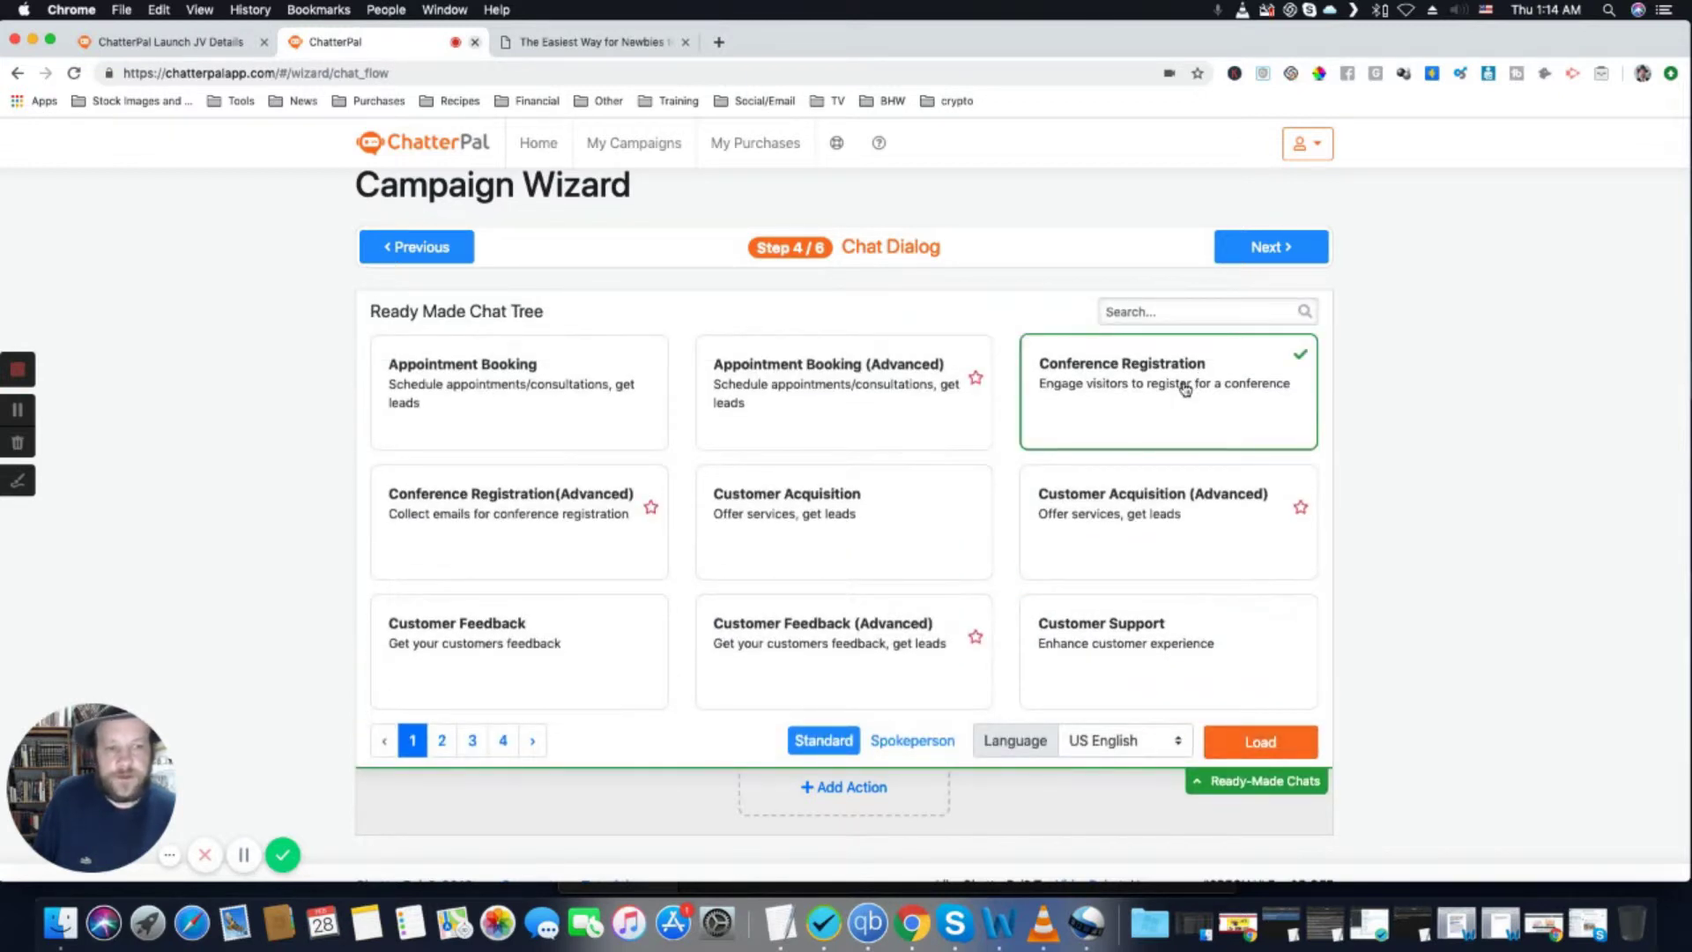
click(1243, 745)
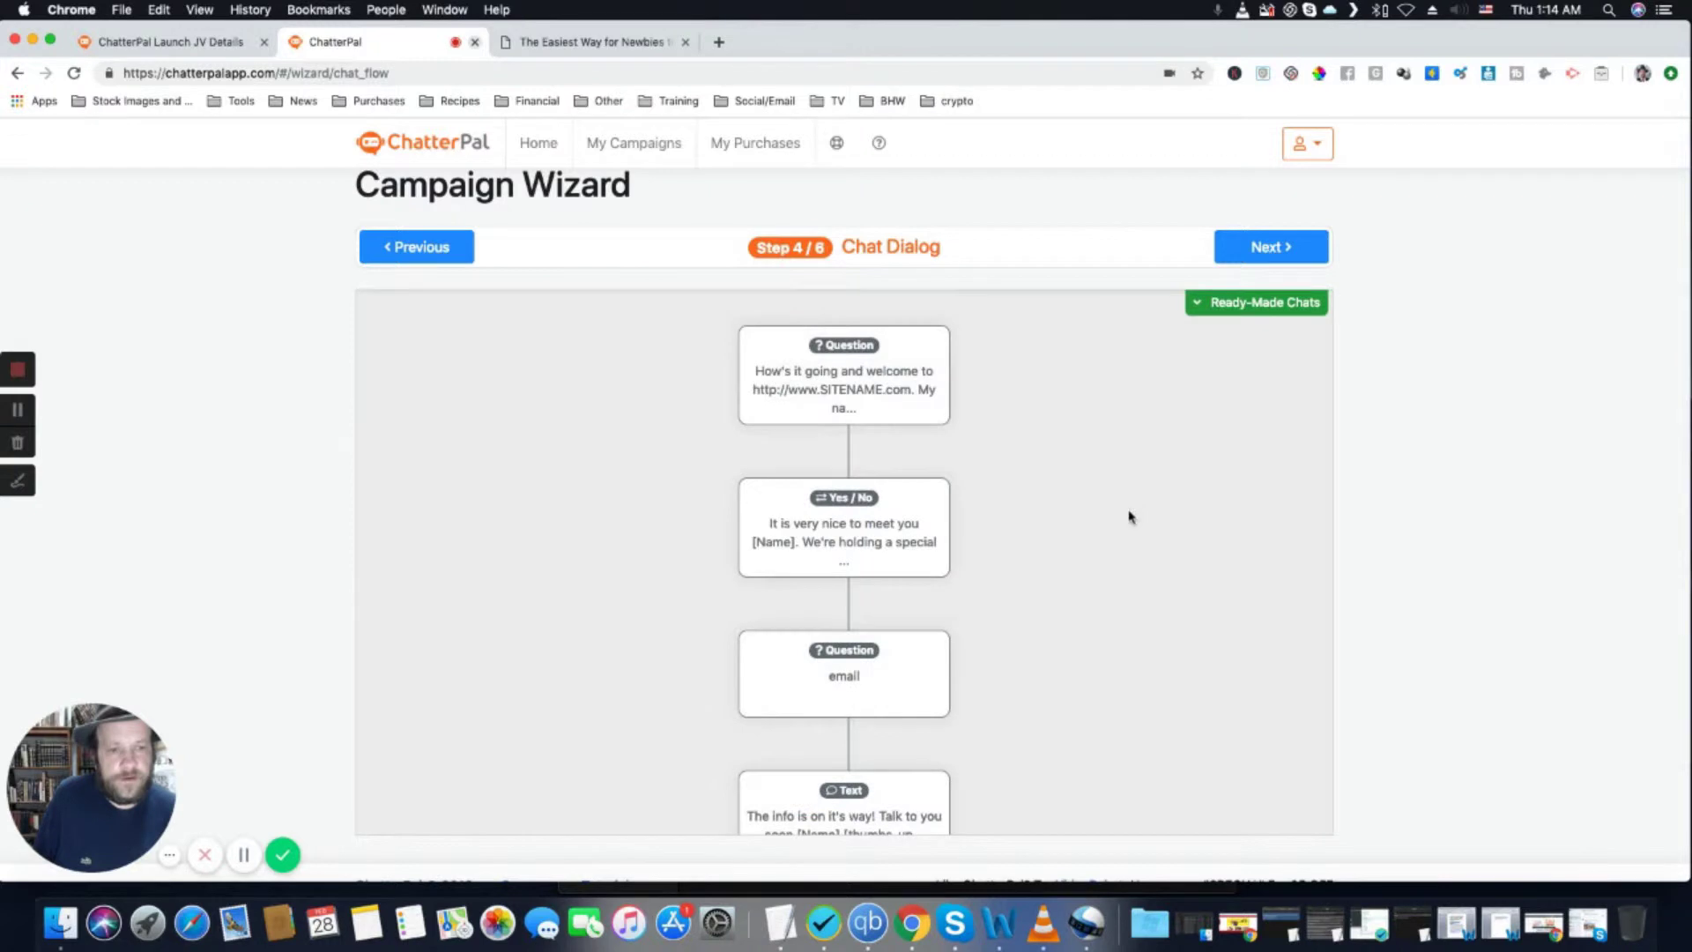
scroll(795, 481, down, 1)
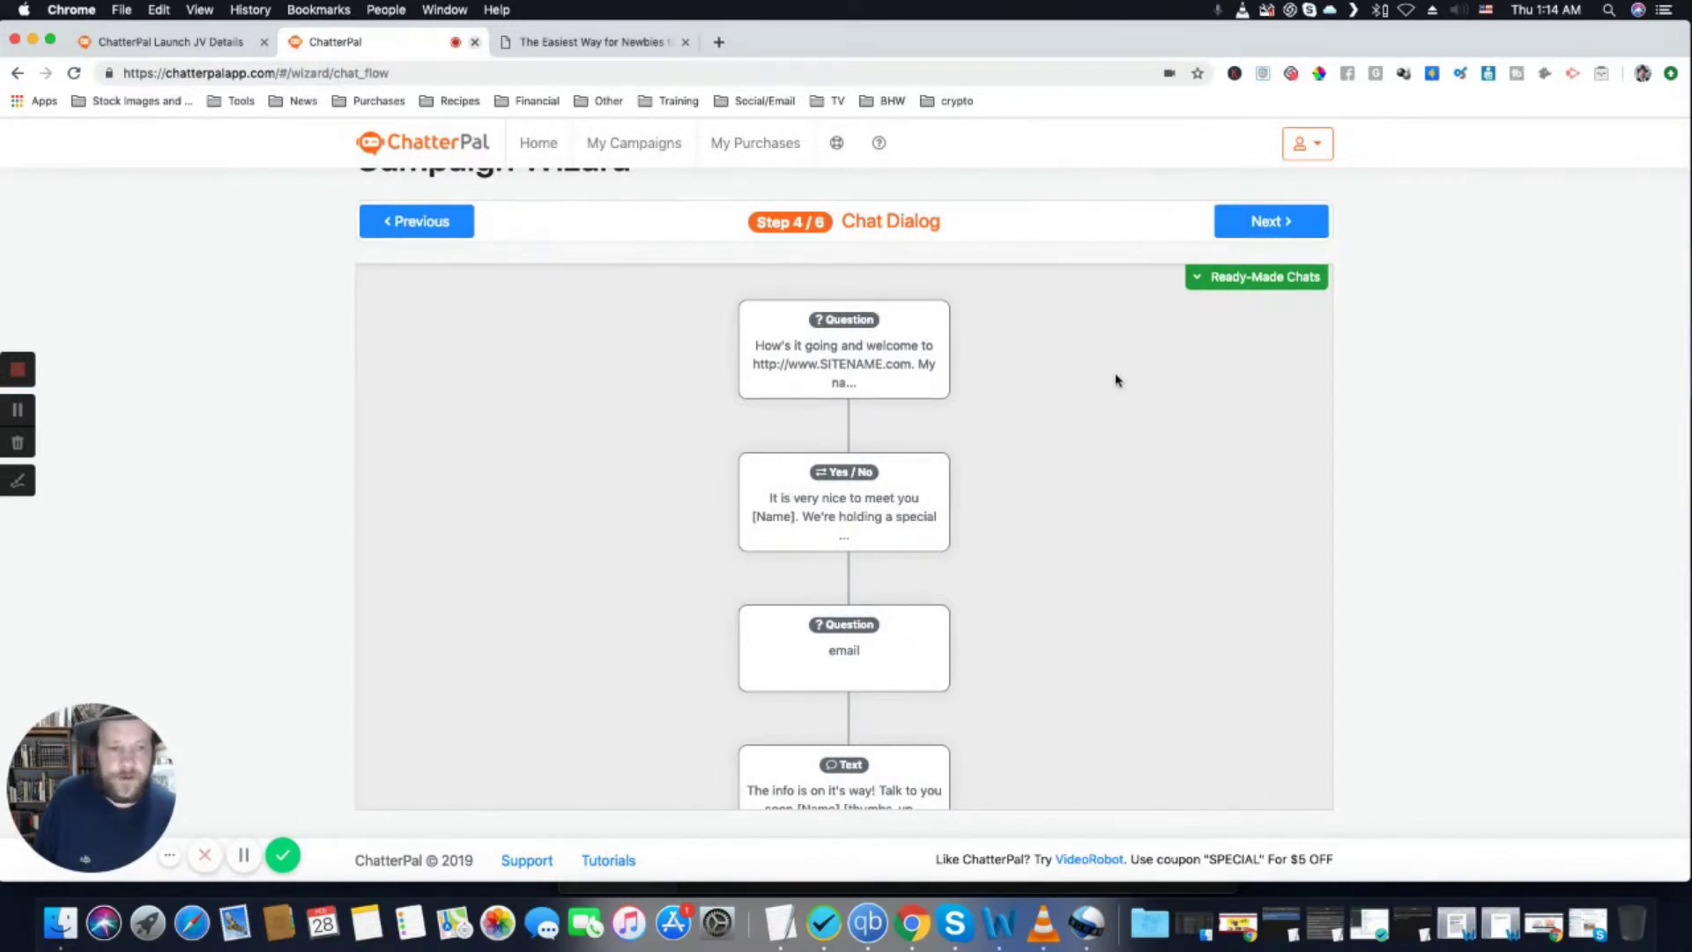
click(1273, 223)
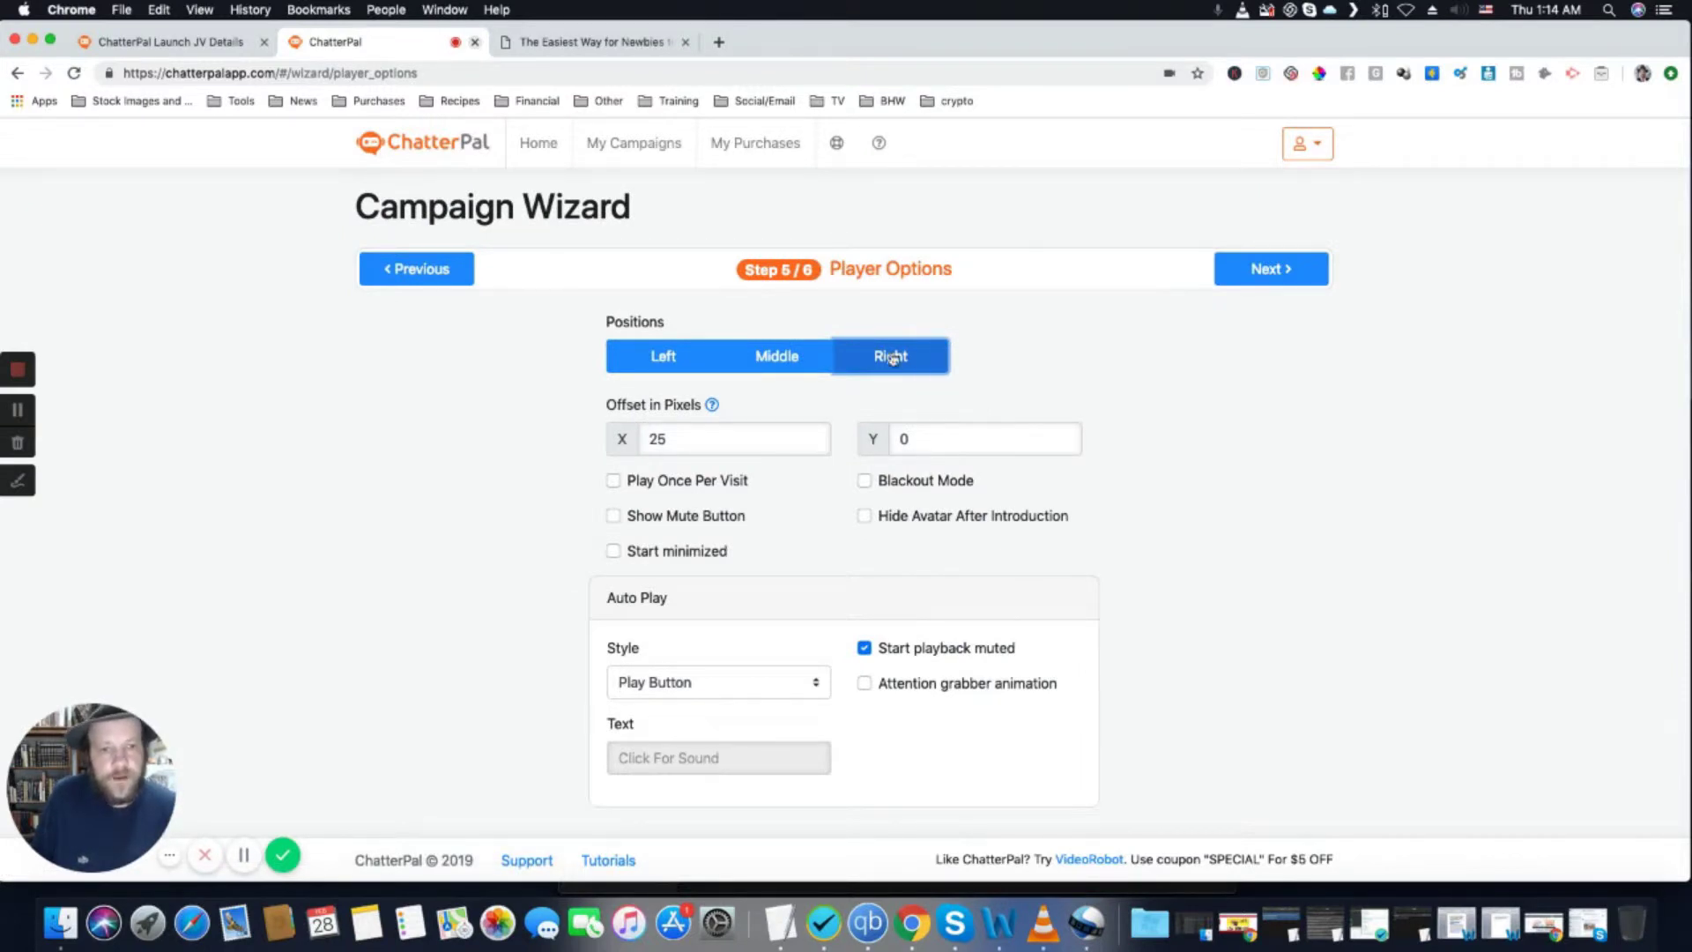
Position the player on the left, keep the Play Button style, enable the attention grabber animation and continue to Campaign Options
click(671, 357)
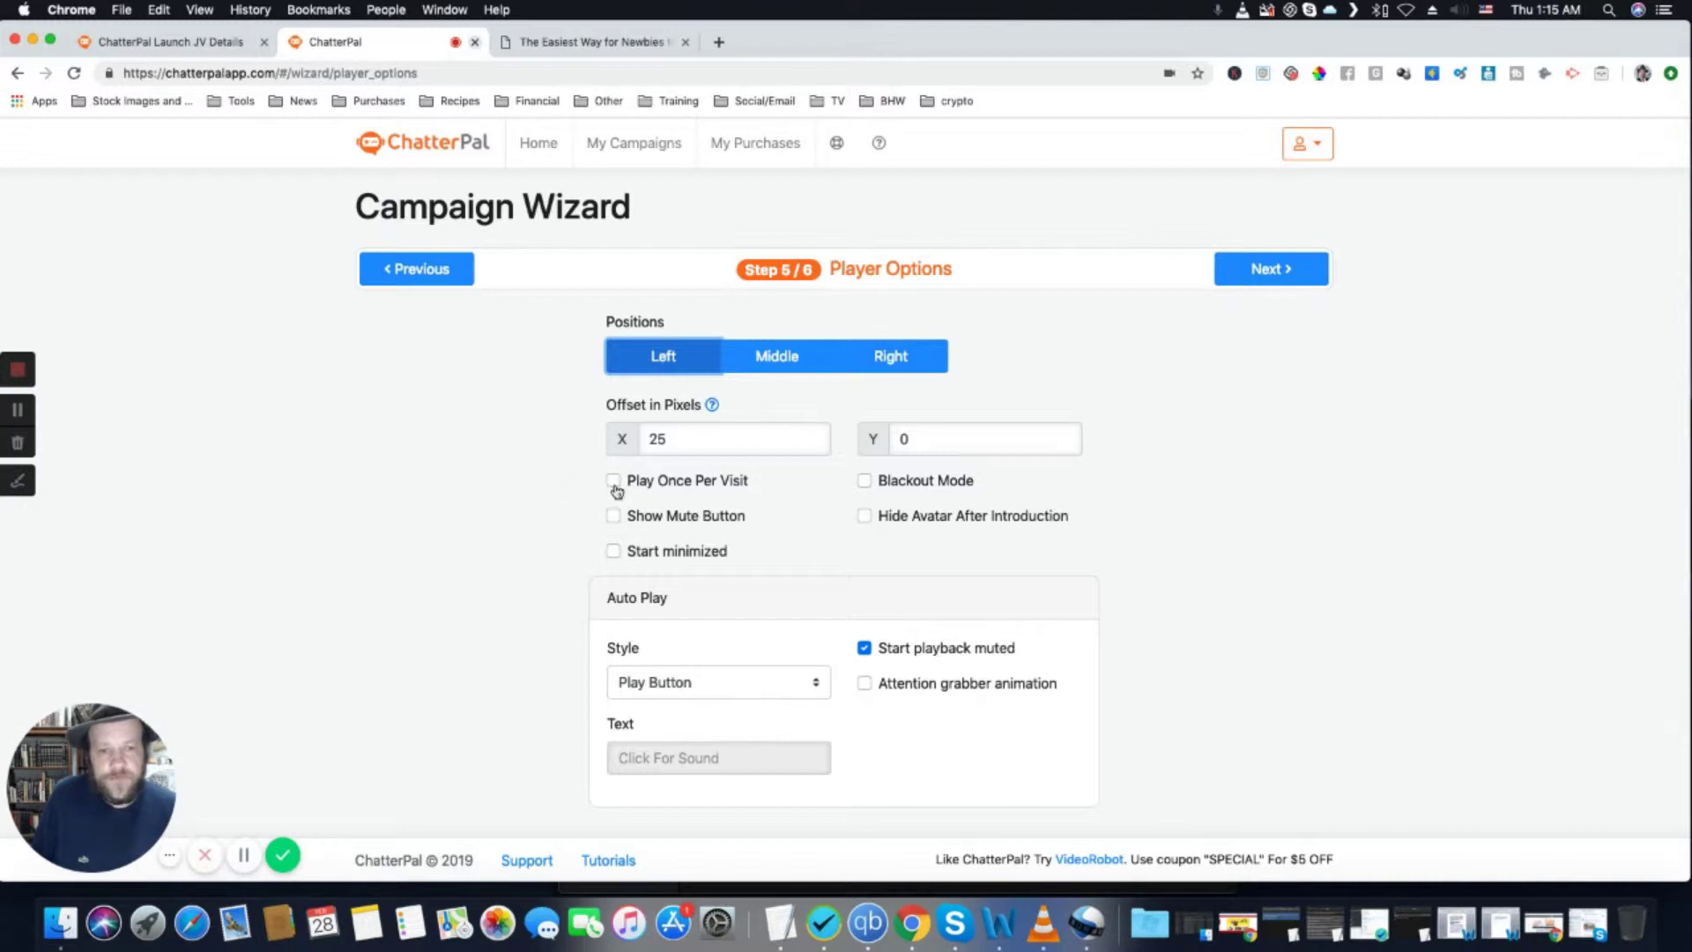
click(731, 692)
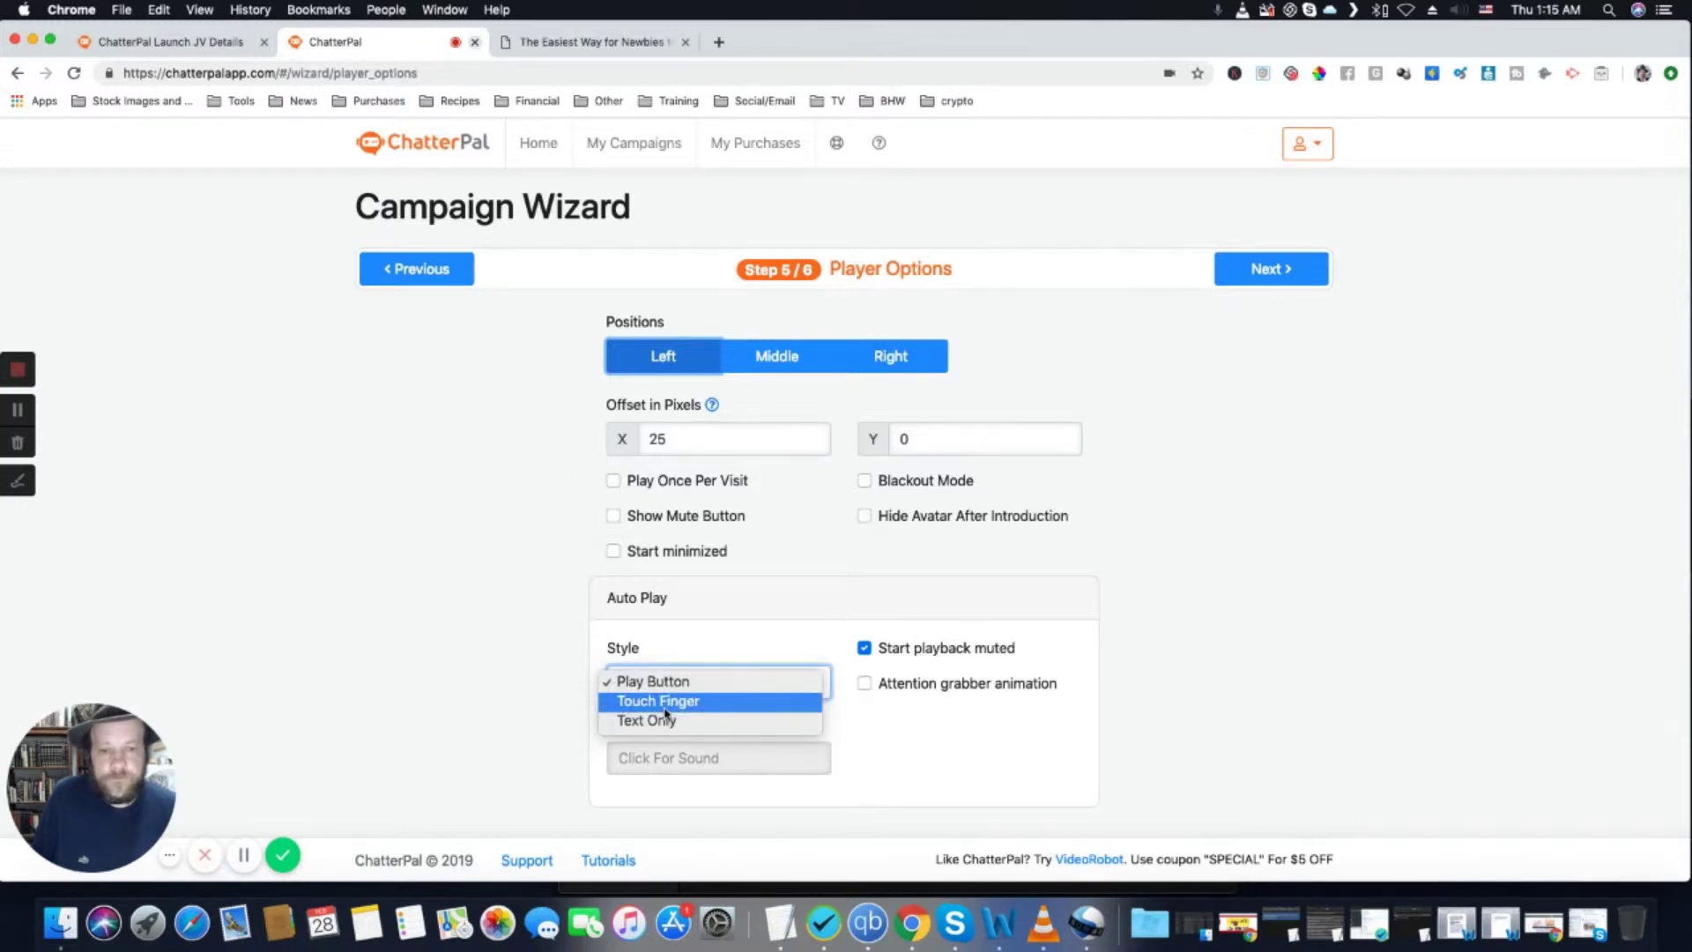
click(736, 640)
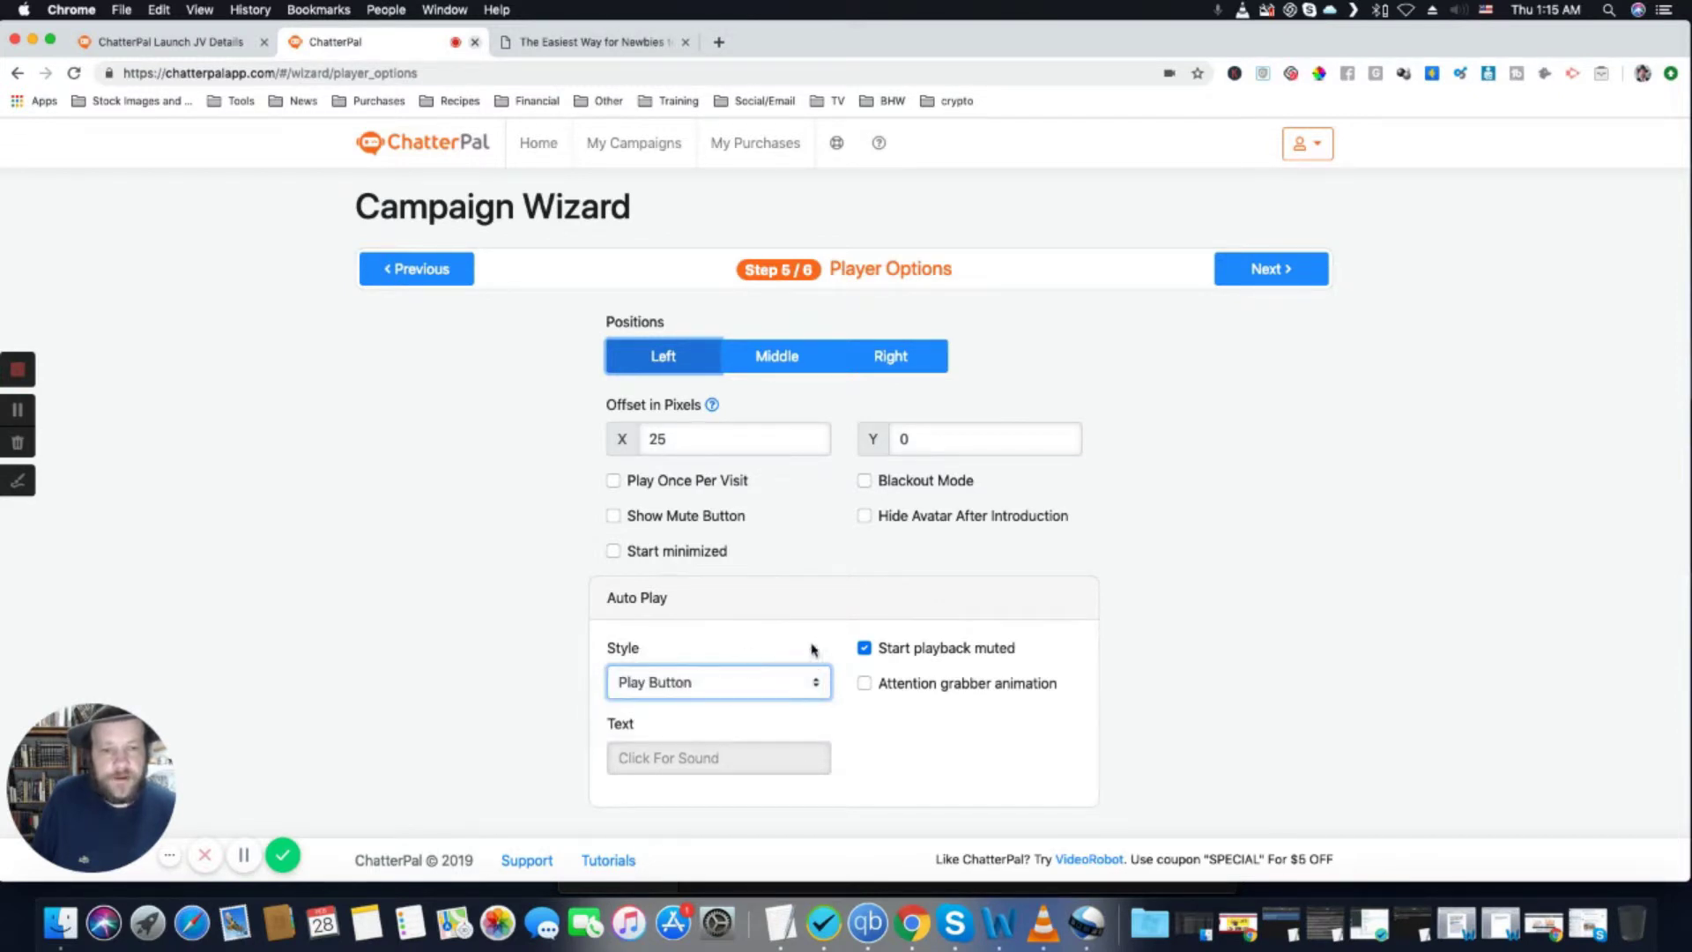
click(864, 685)
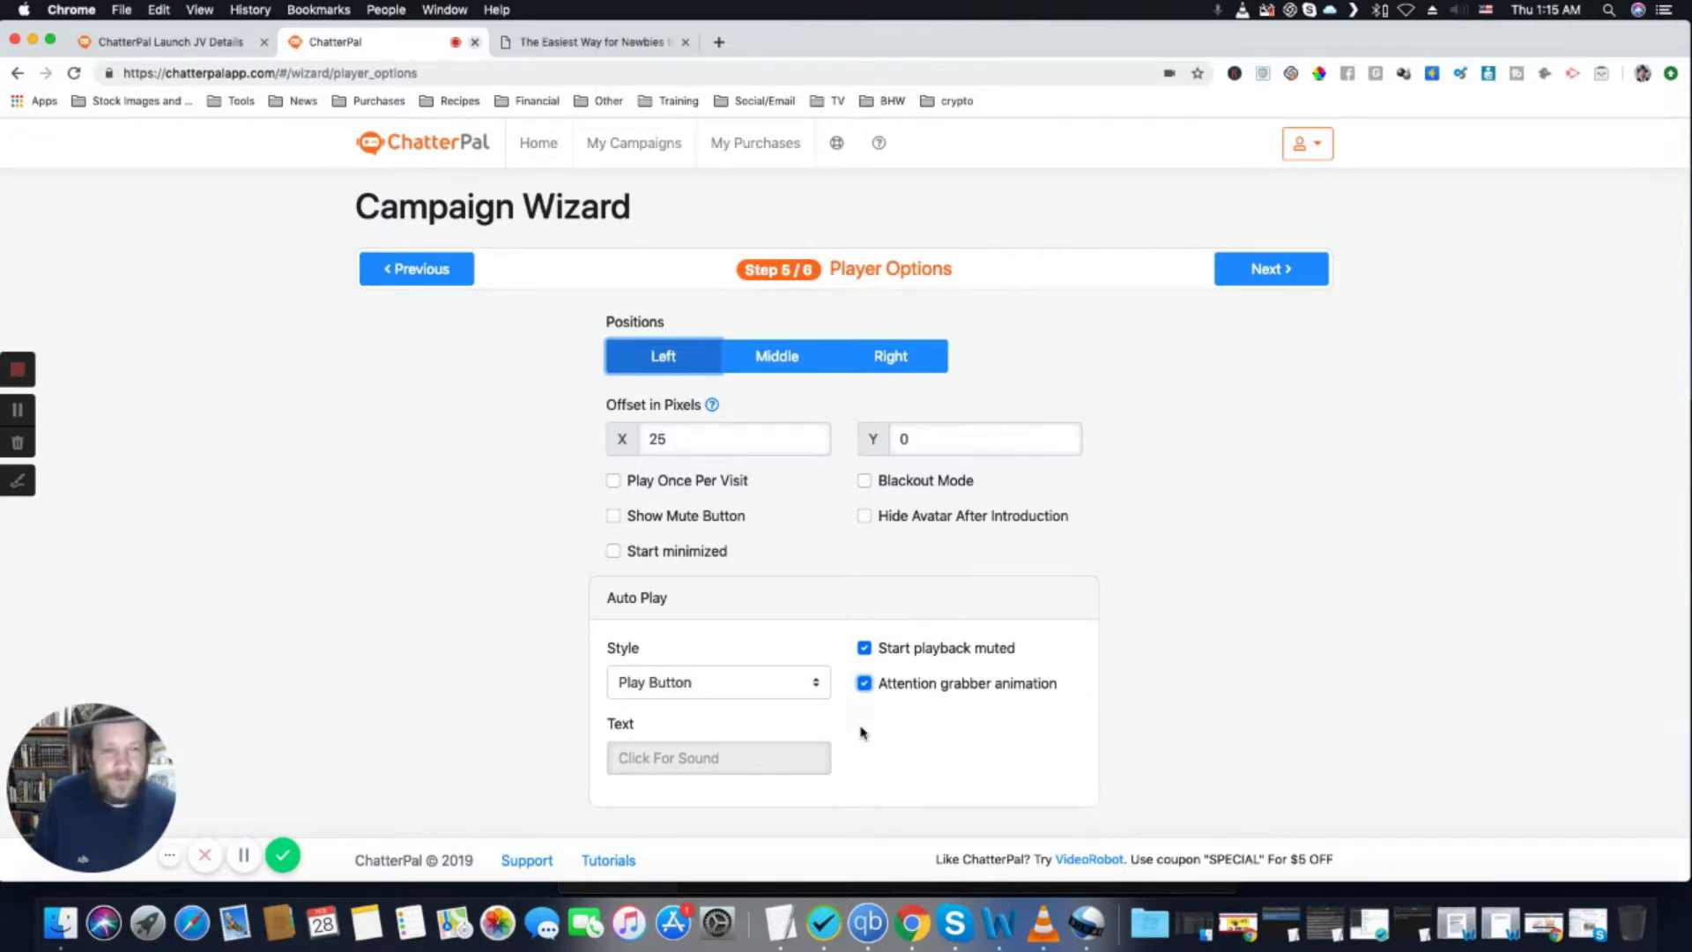
click(1268, 269)
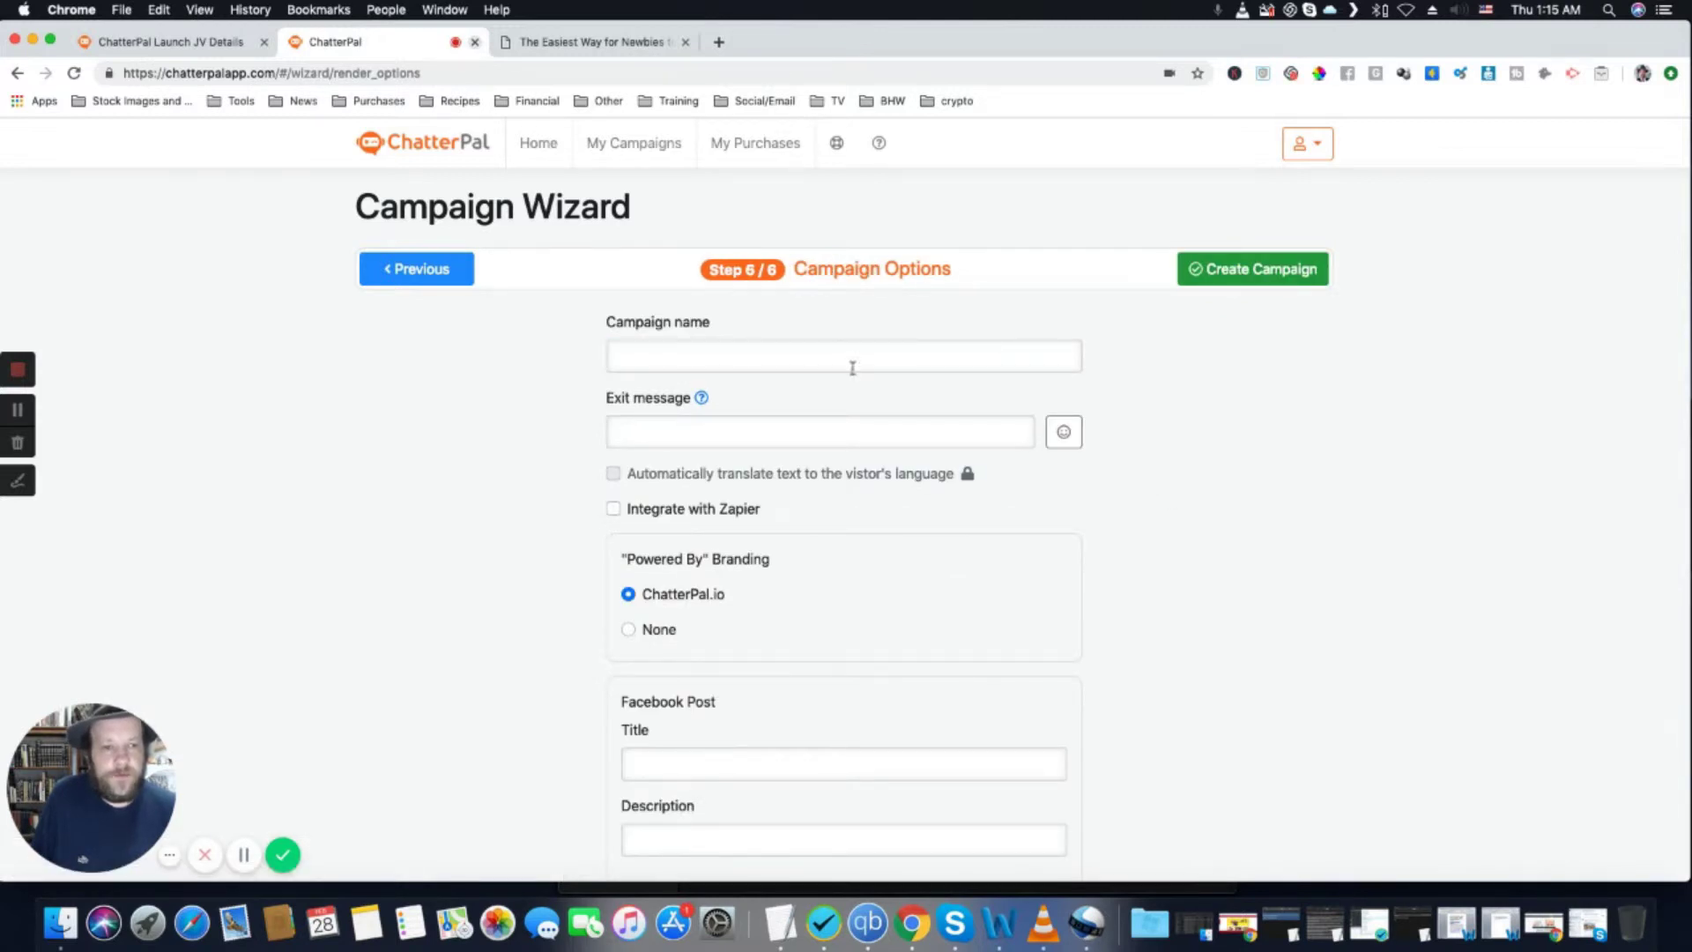
Name the campaign "test1" and set its exit message to "test"
click(816, 352)
text(test)
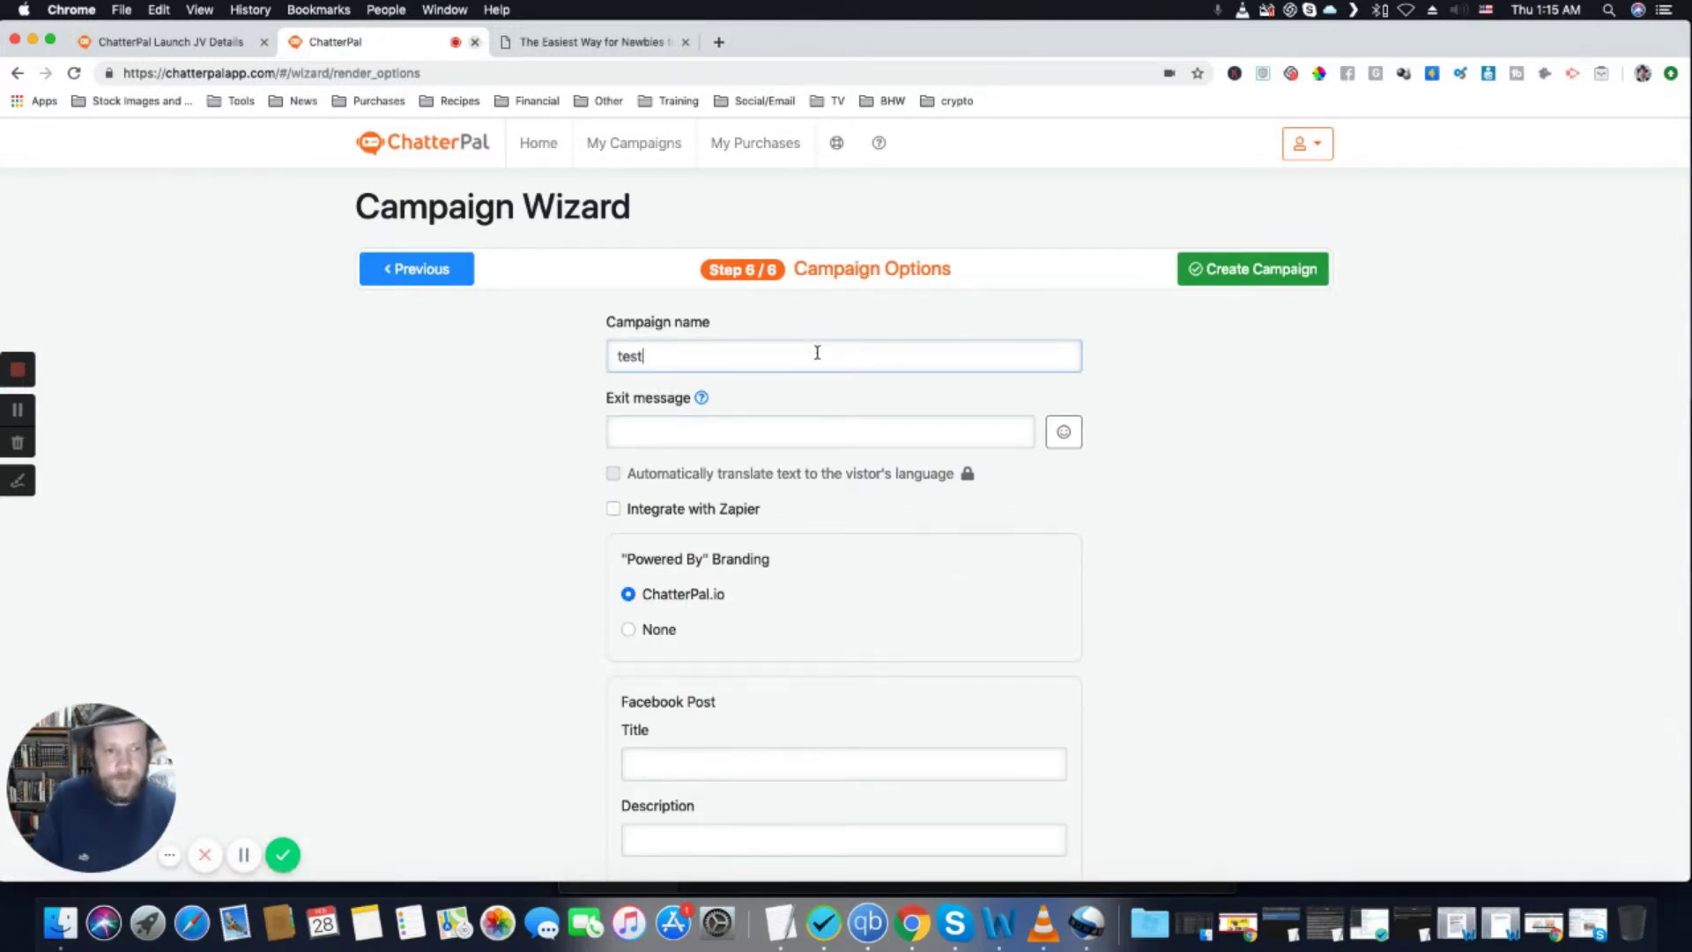
click(779, 418)
text(test)
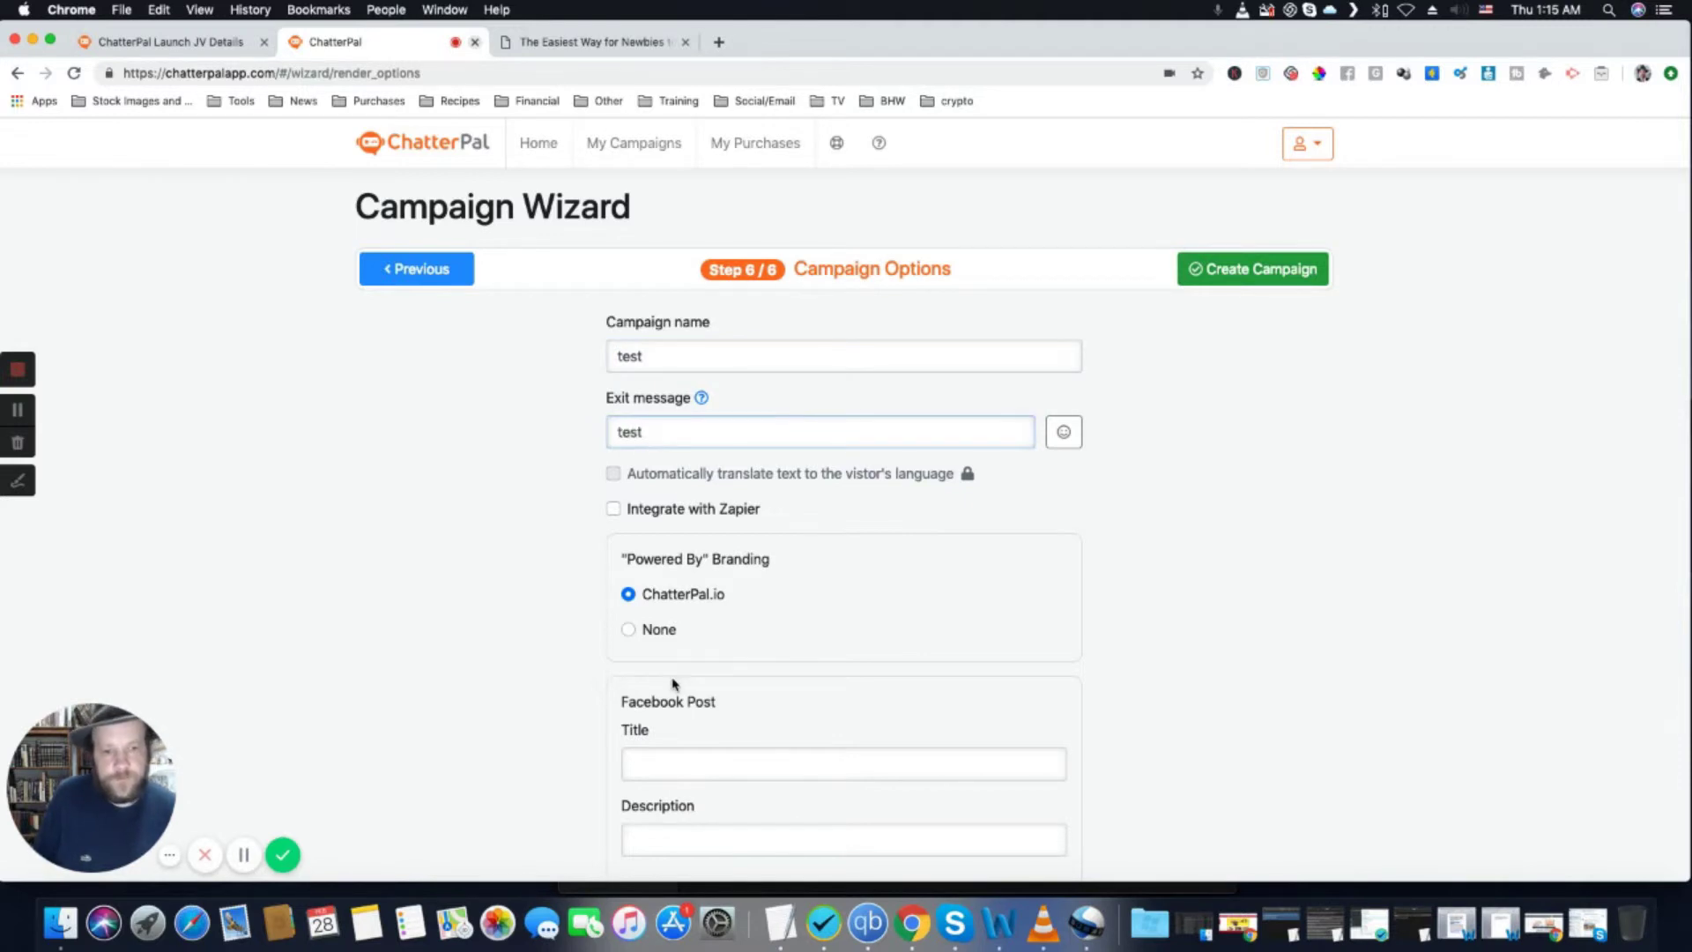
click(707, 349)
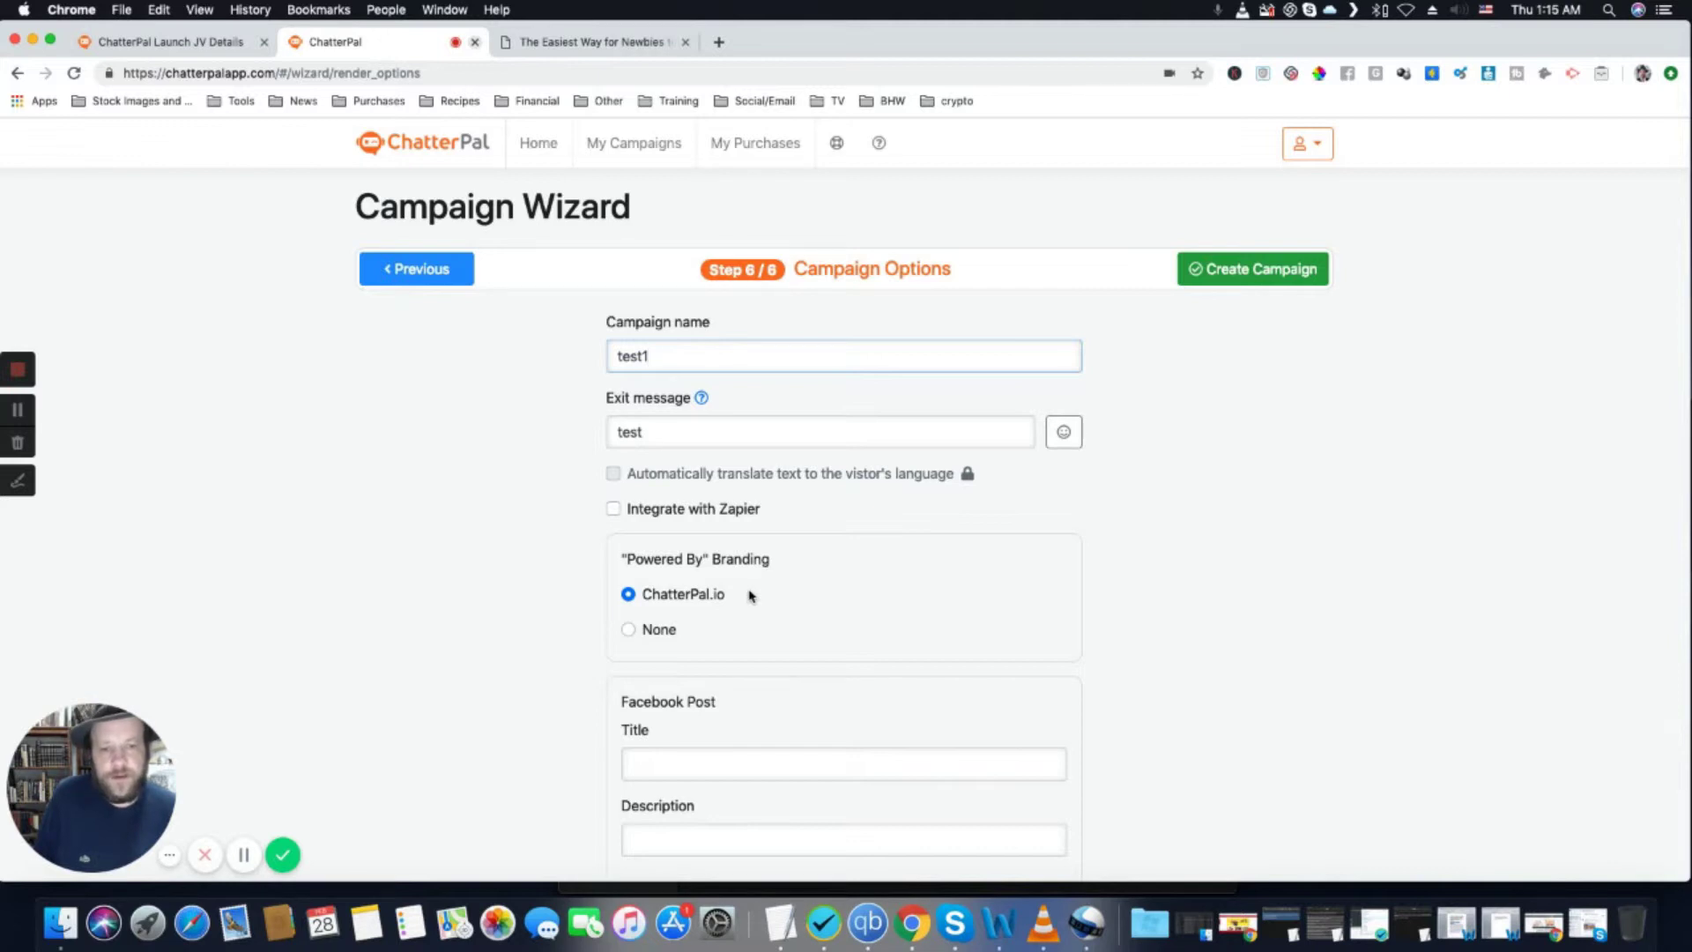
Set the "Powered By" branding to None and the instant site domain name to chatappdemo.com
click(627, 629)
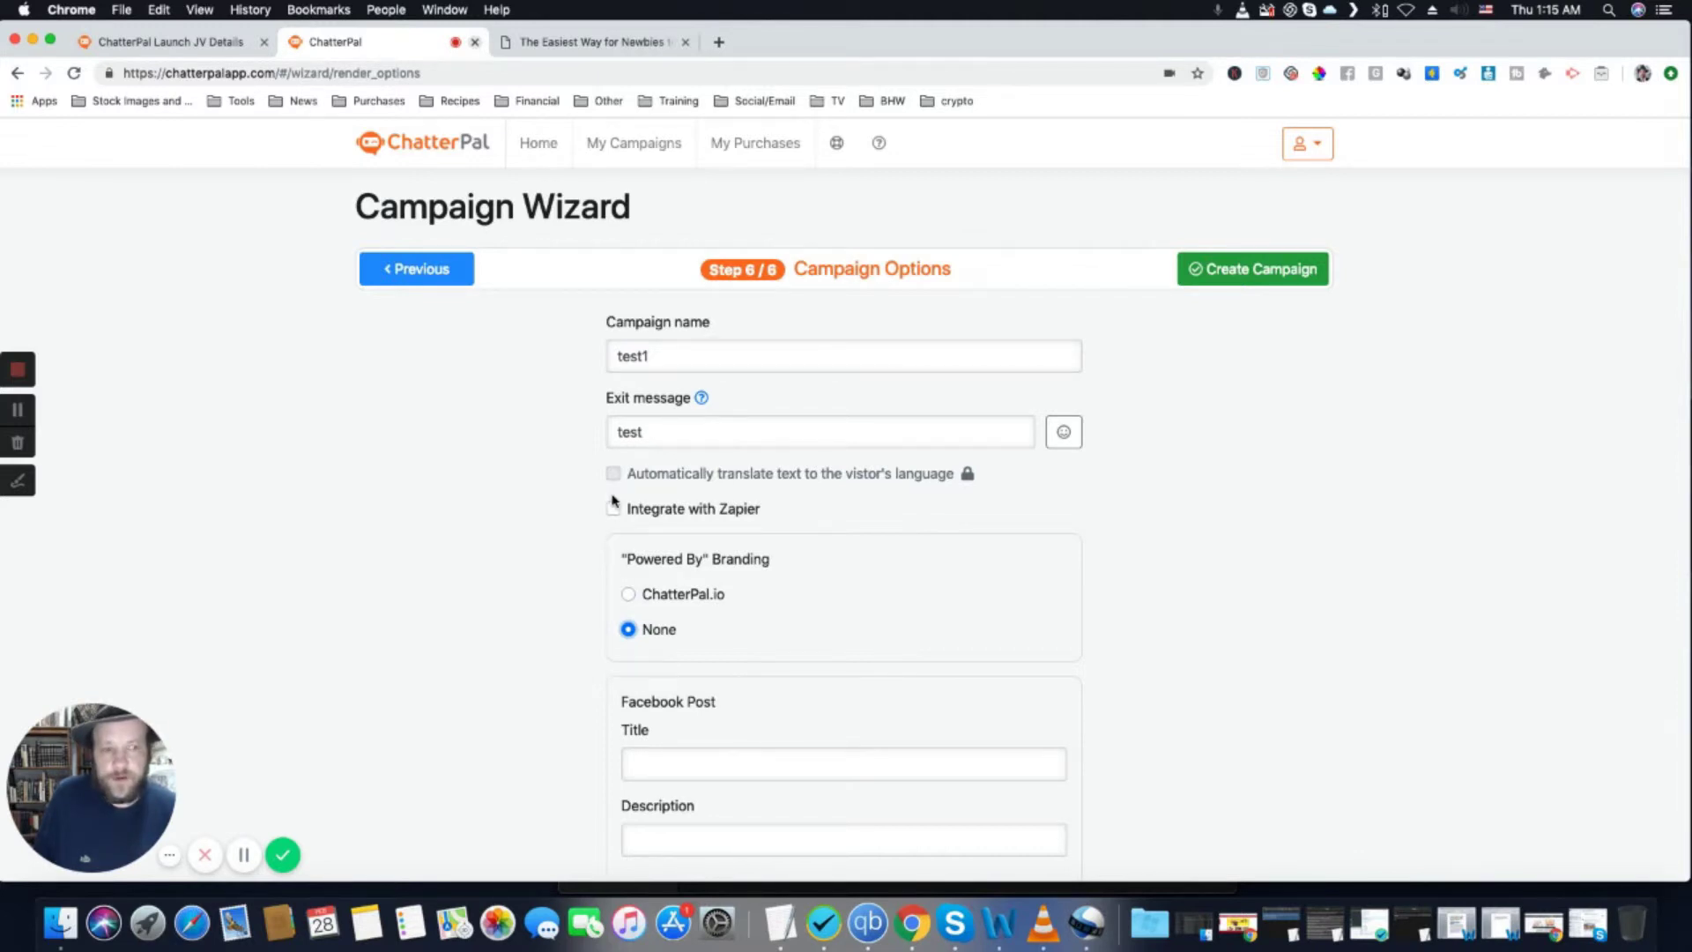
scroll(797, 533, down, 3)
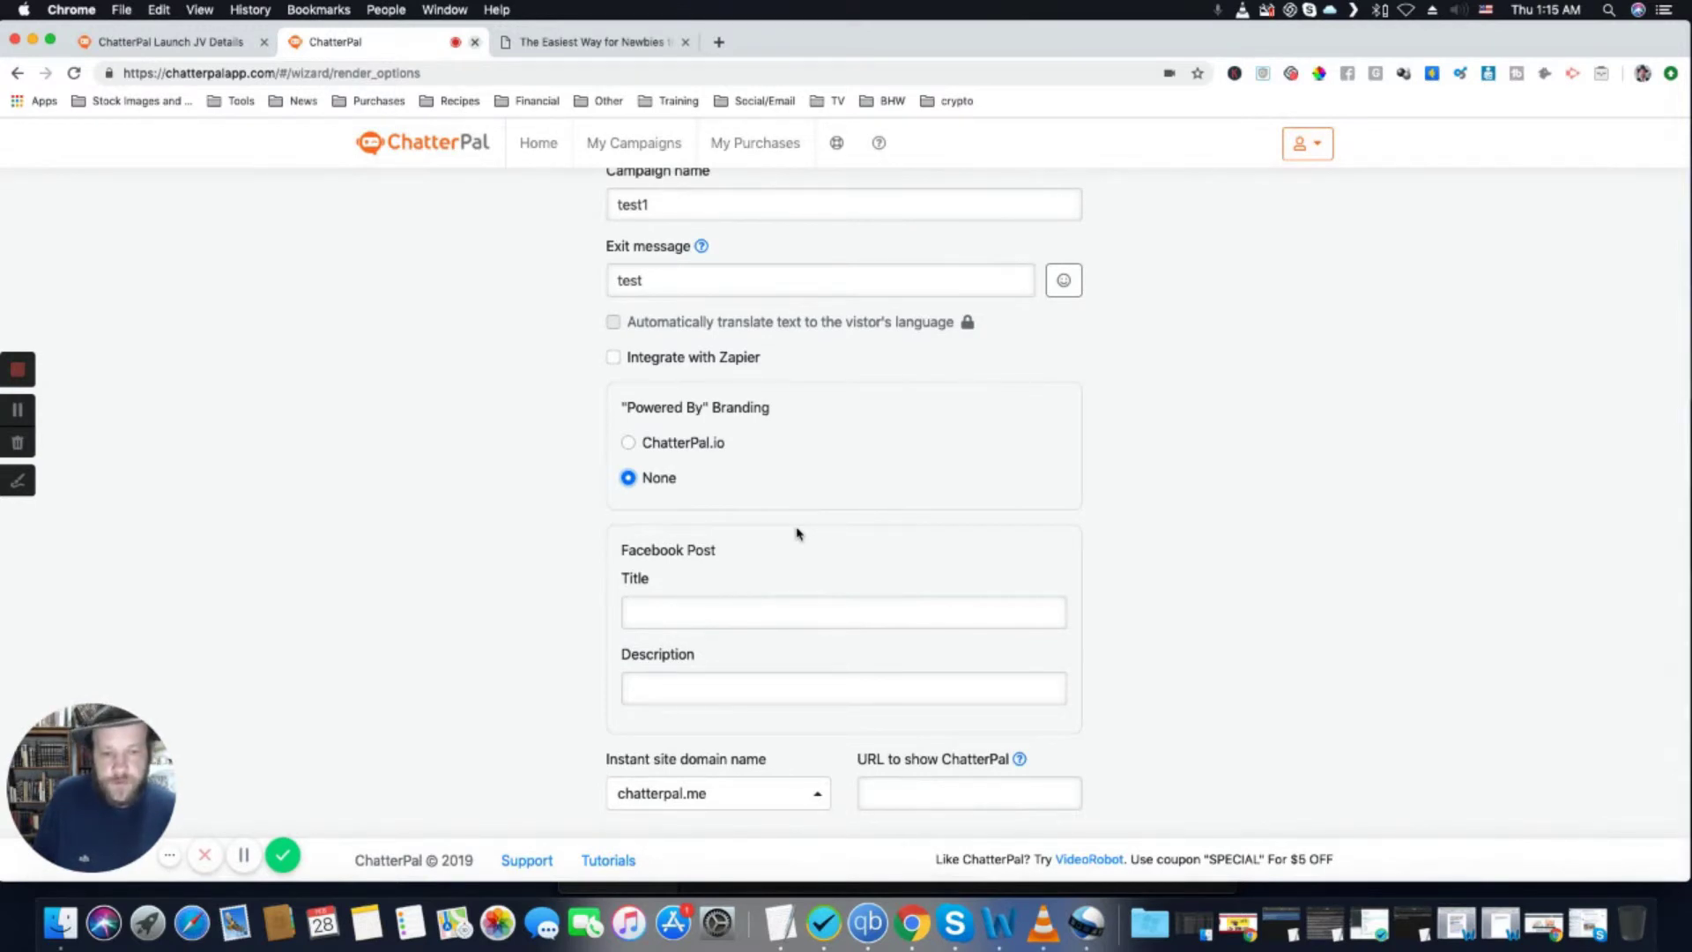
click(776, 794)
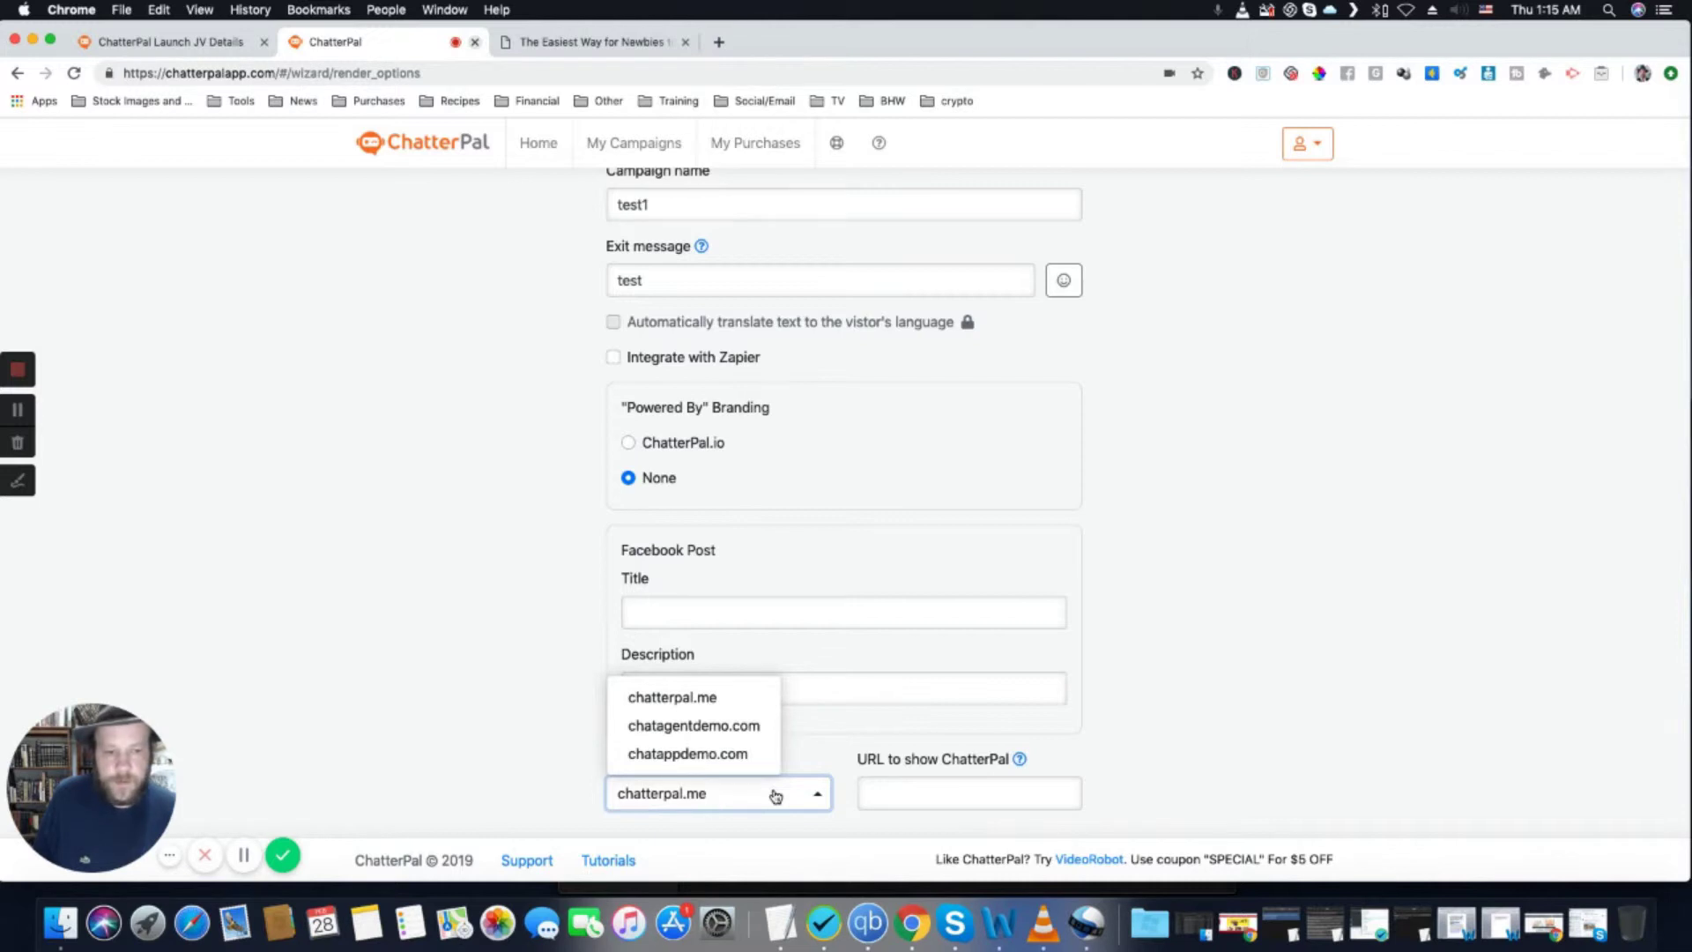
click(704, 755)
Create the campaign and go to the My Campaigns list
scroll(909, 502, up, 3)
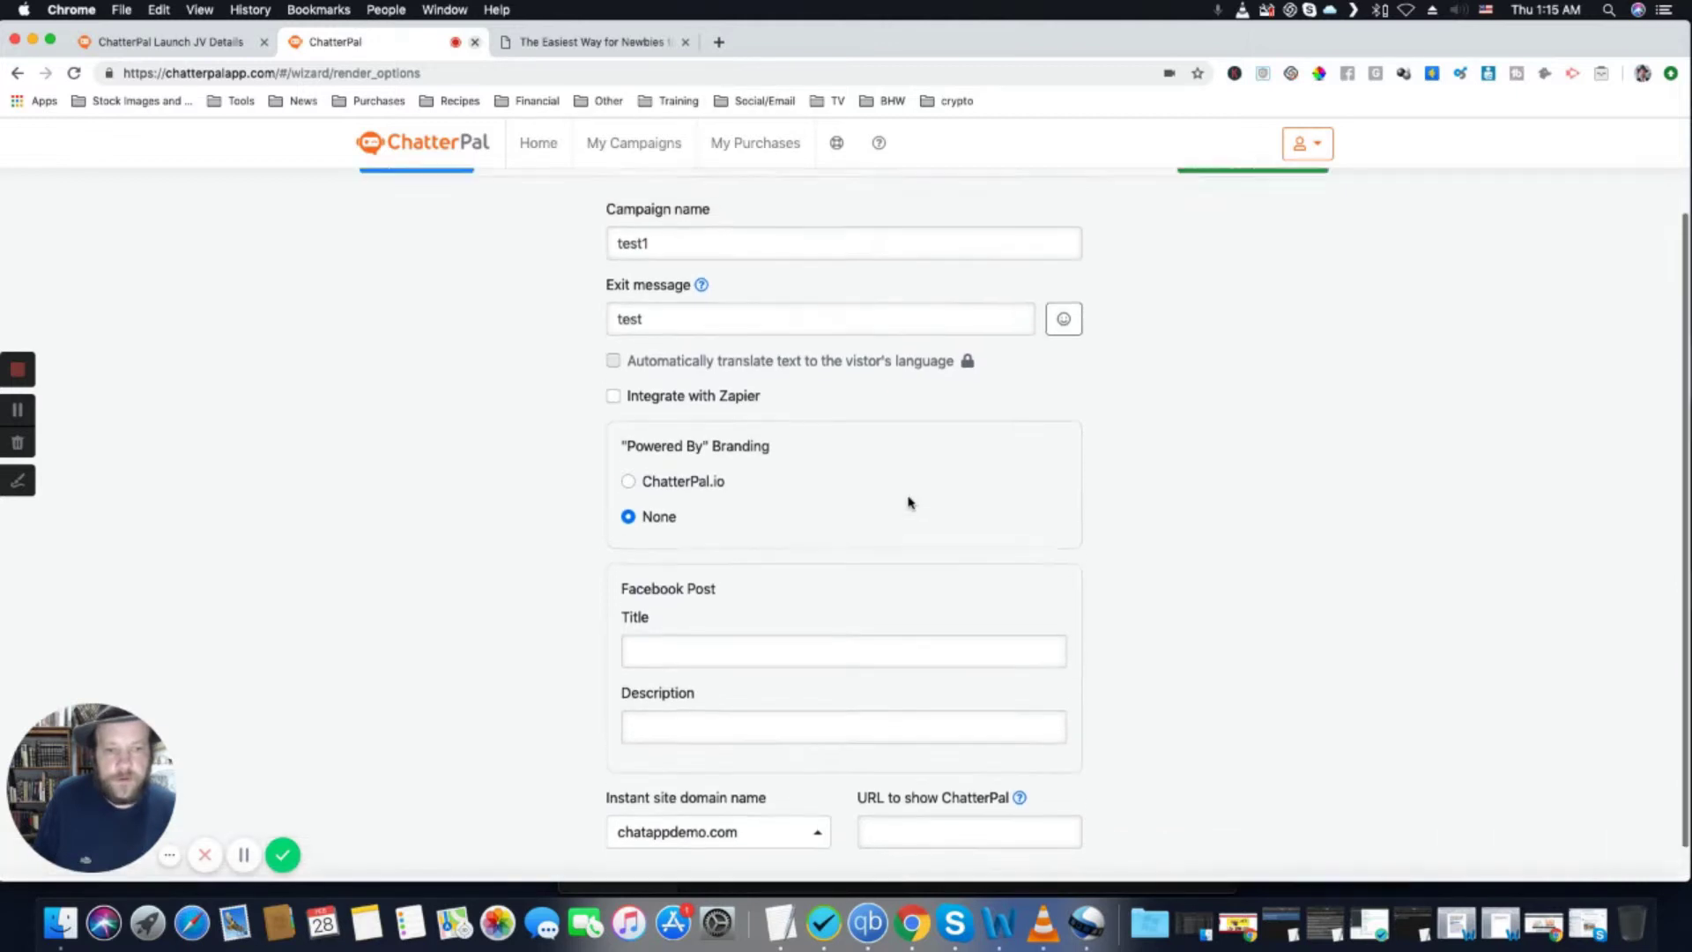
click(1185, 270)
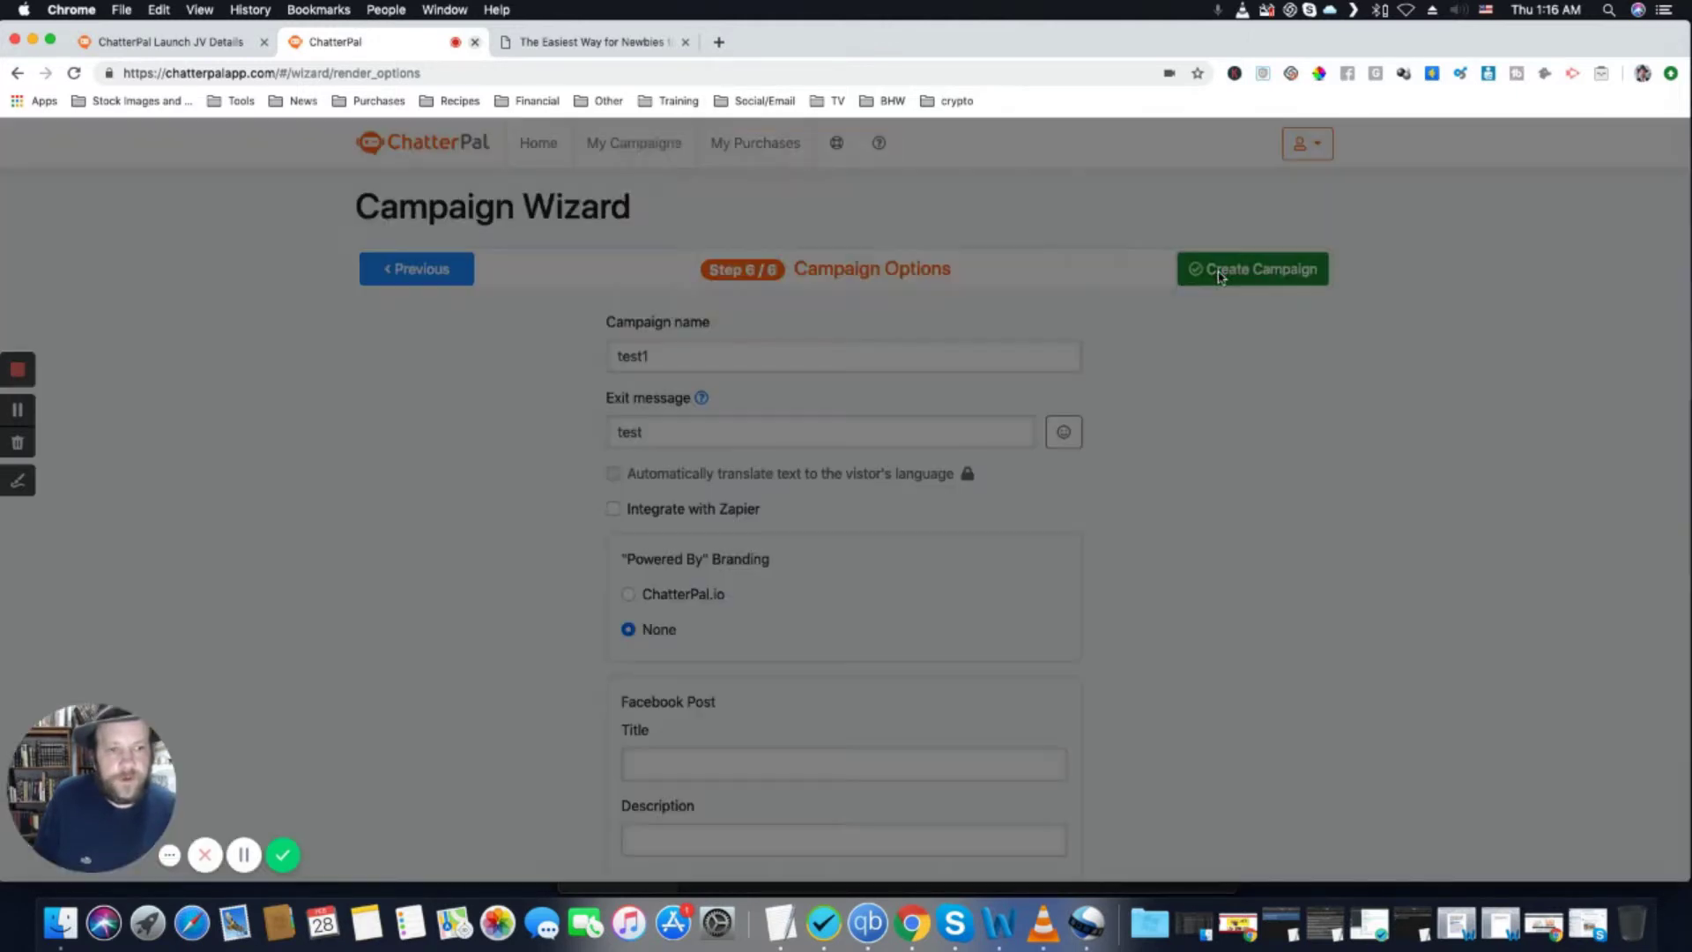
click(885, 238)
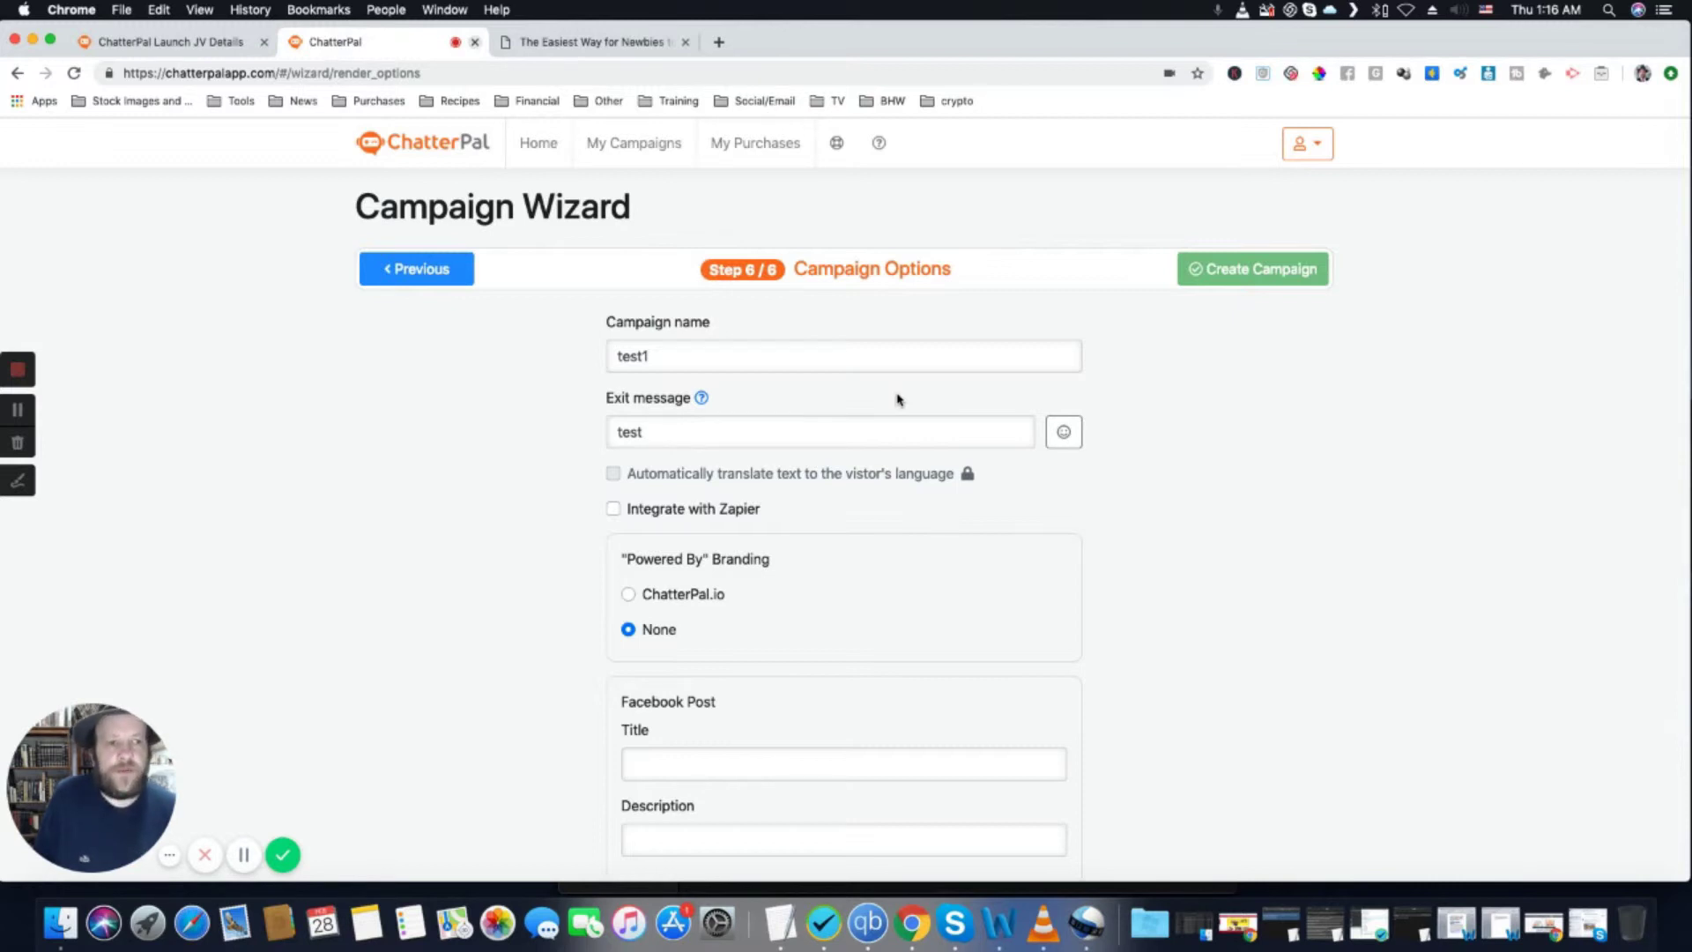
scroll(895, 398, down, 3)
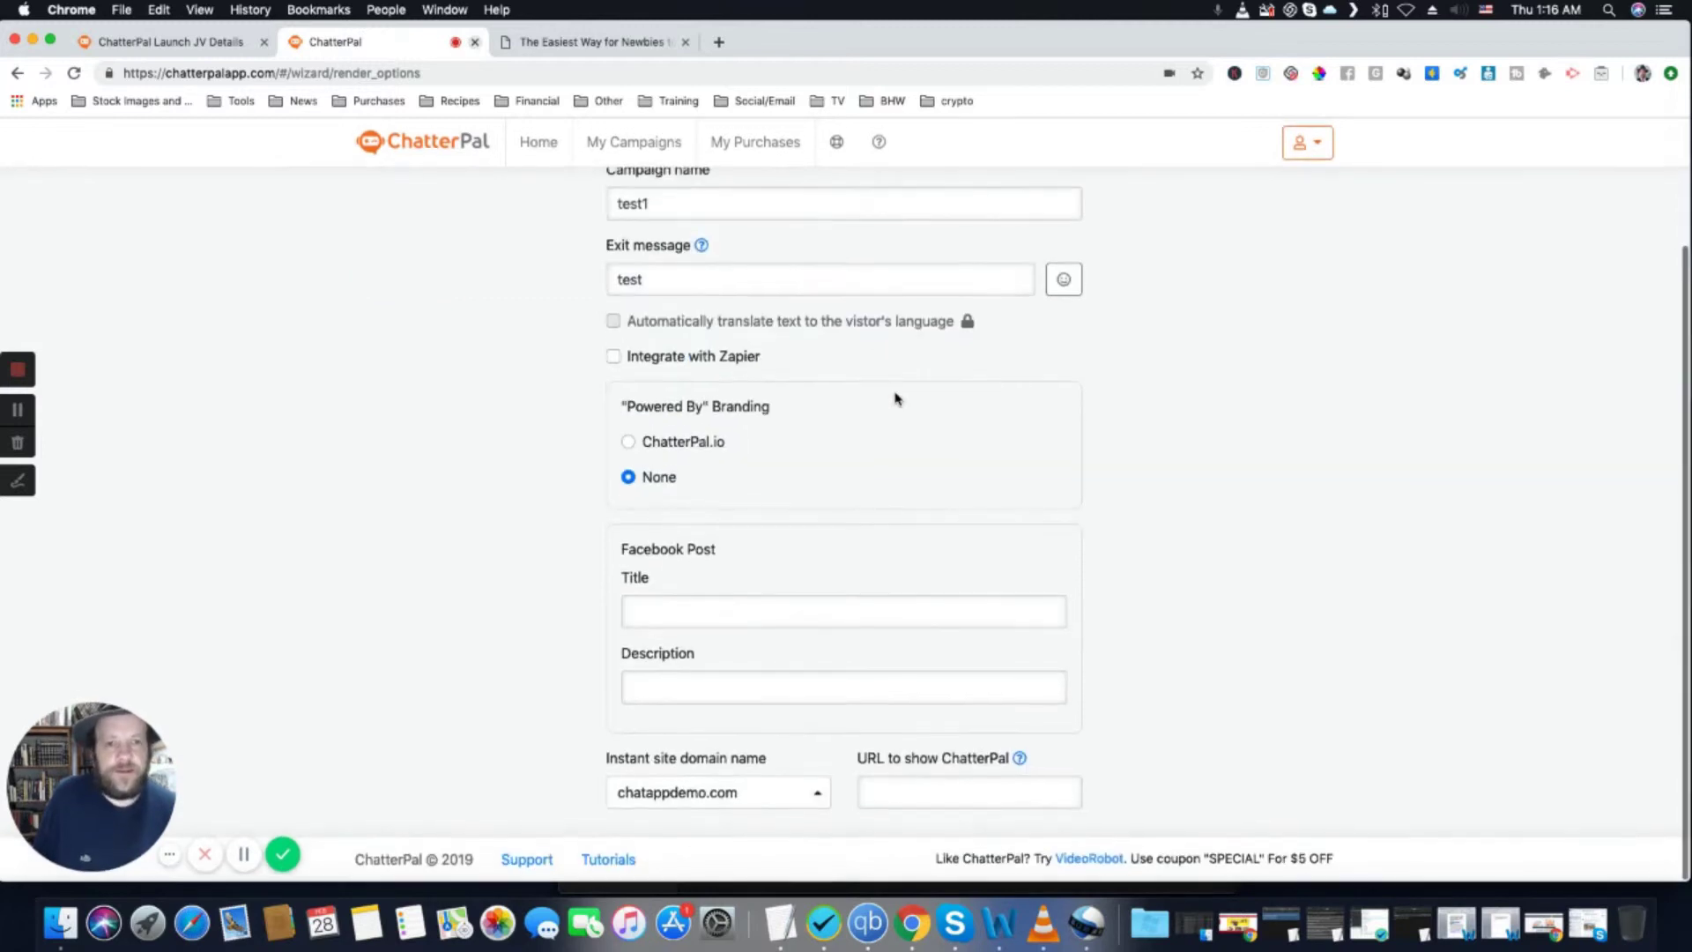
click(624, 151)
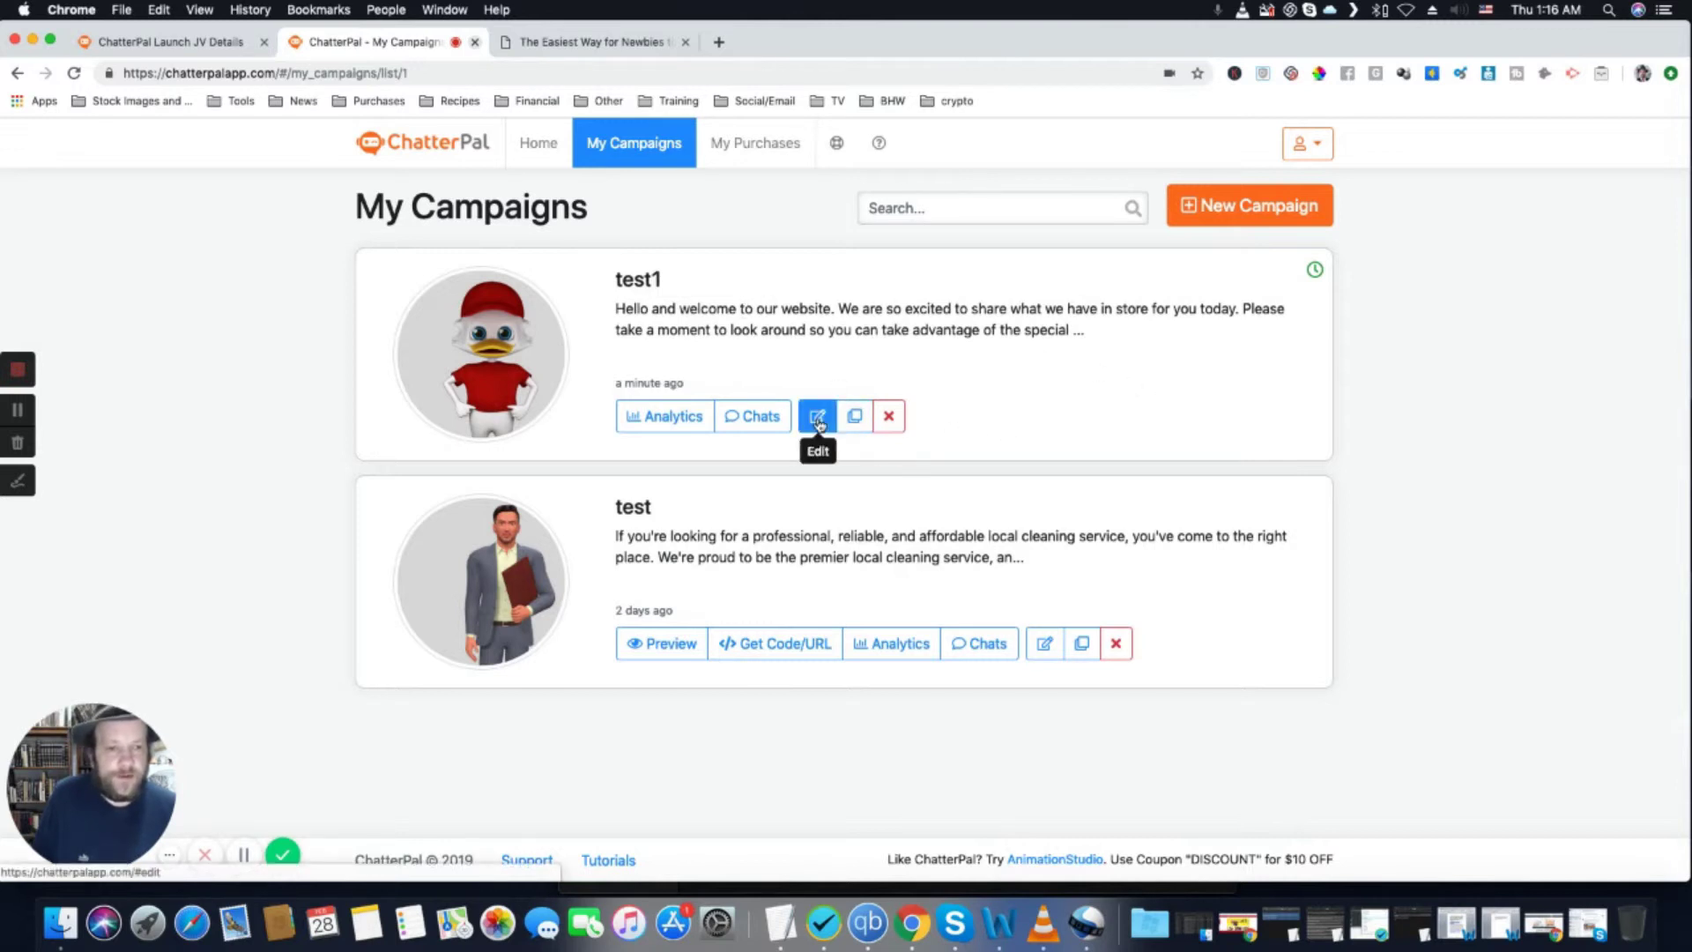
Copy the instant site URL of the older "test" campaign and open it in a new browser tab
click(780, 645)
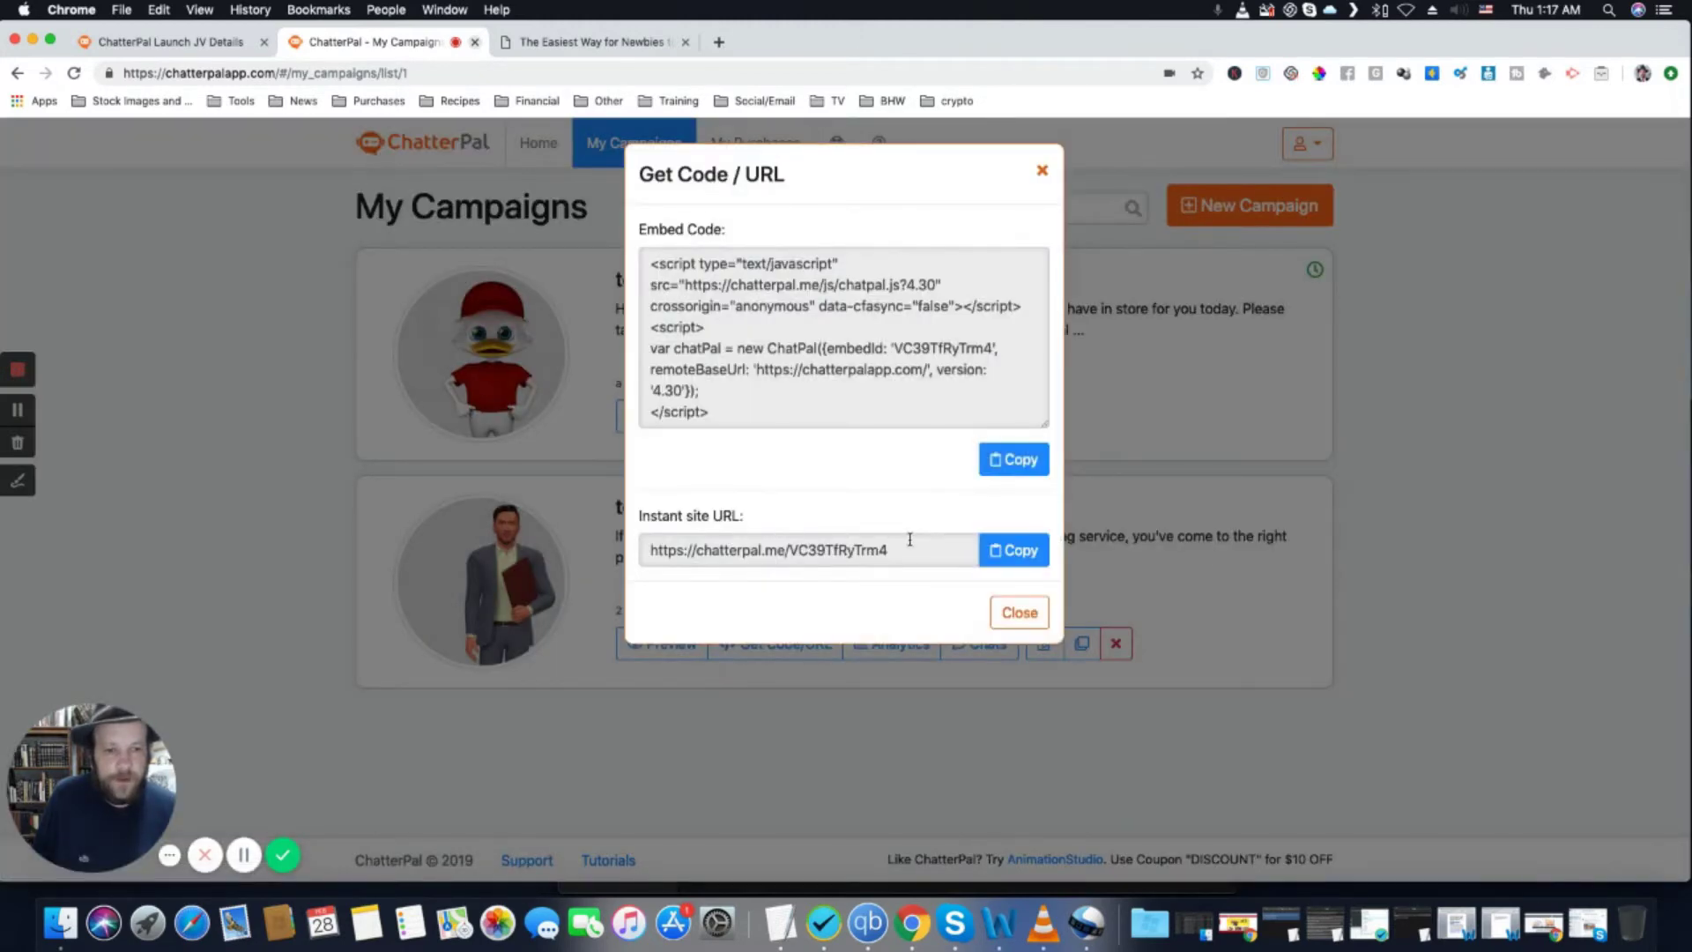
click(1005, 551)
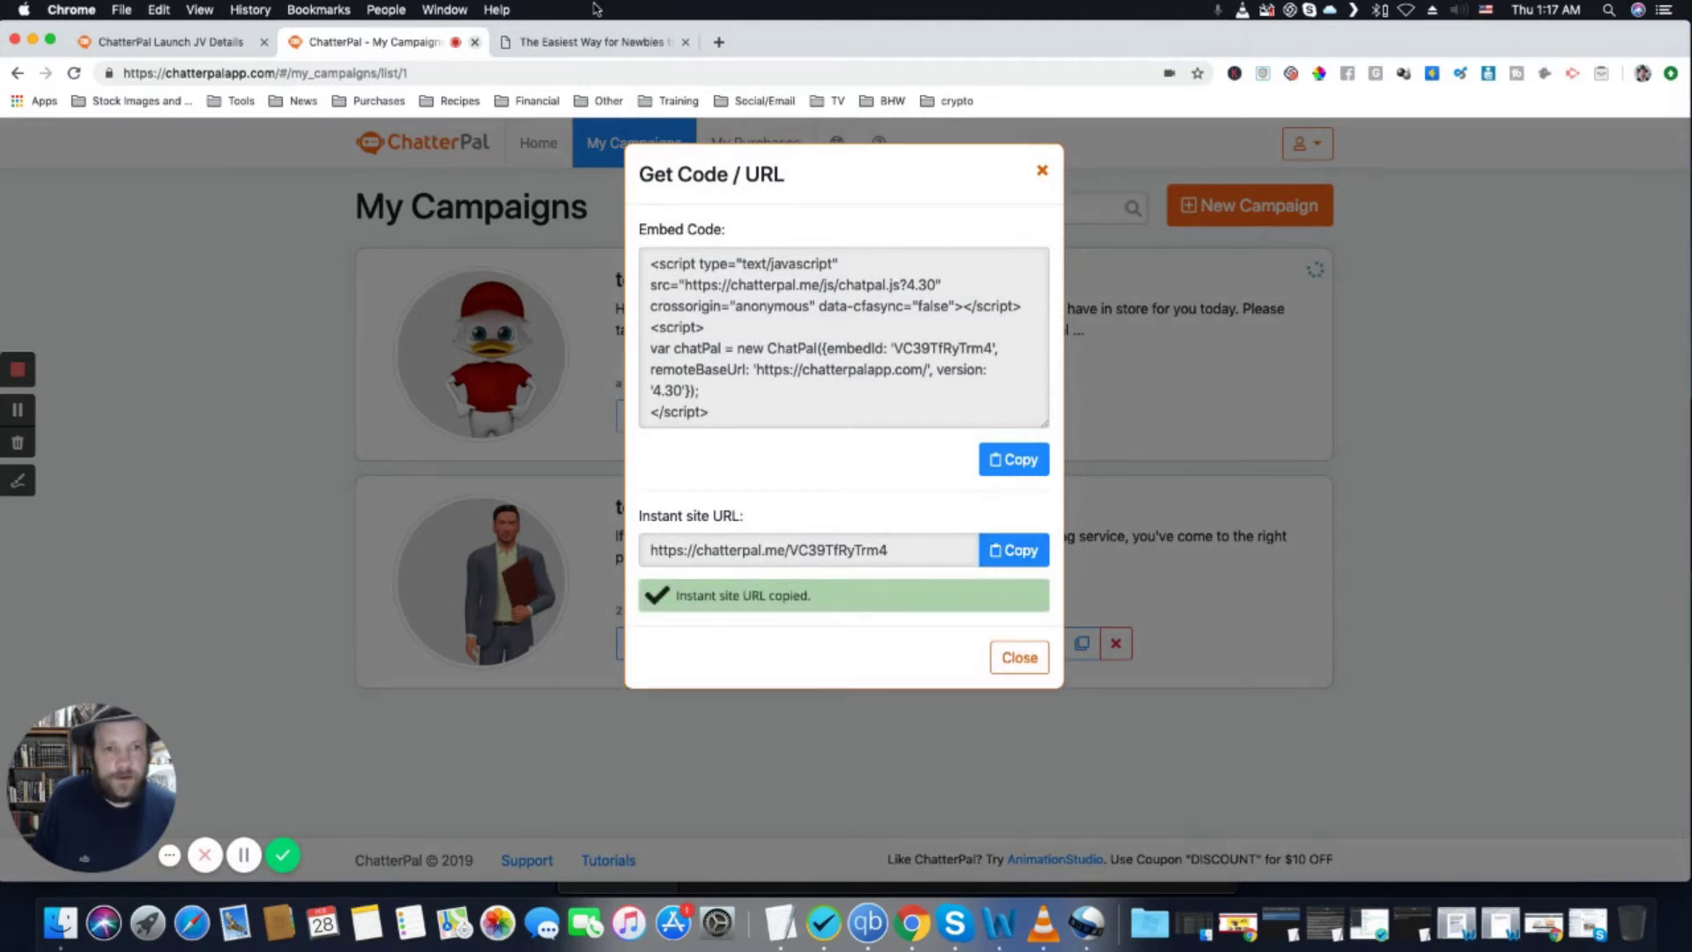
click(729, 41)
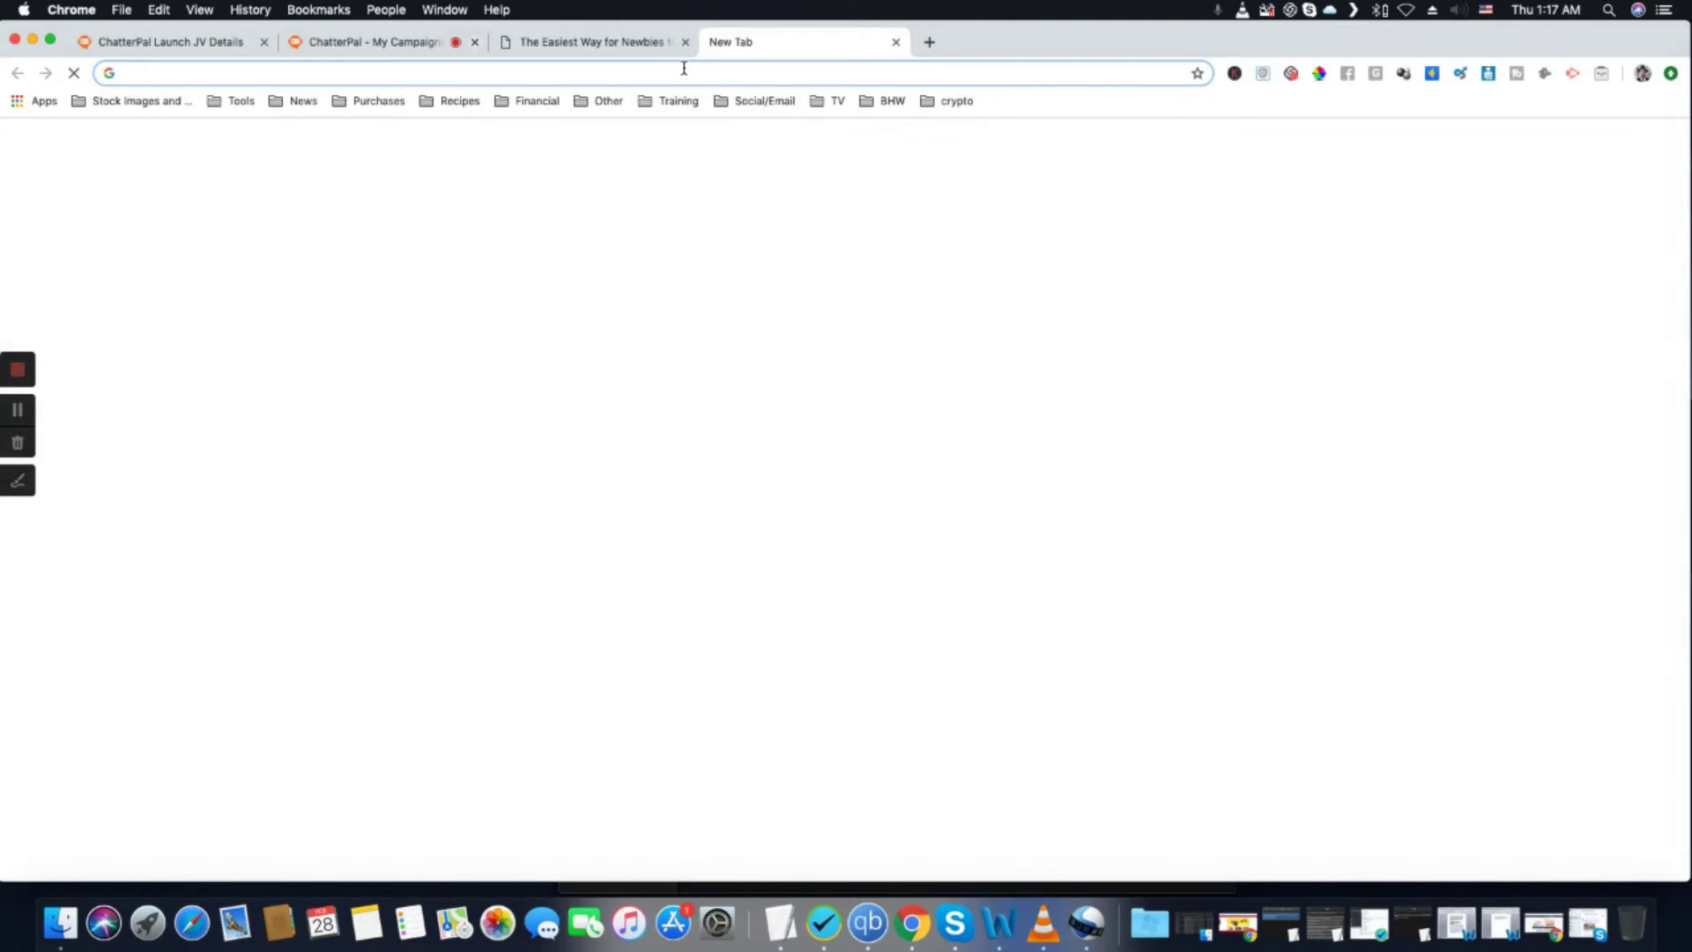
right_click(684, 68)
click(759, 181)
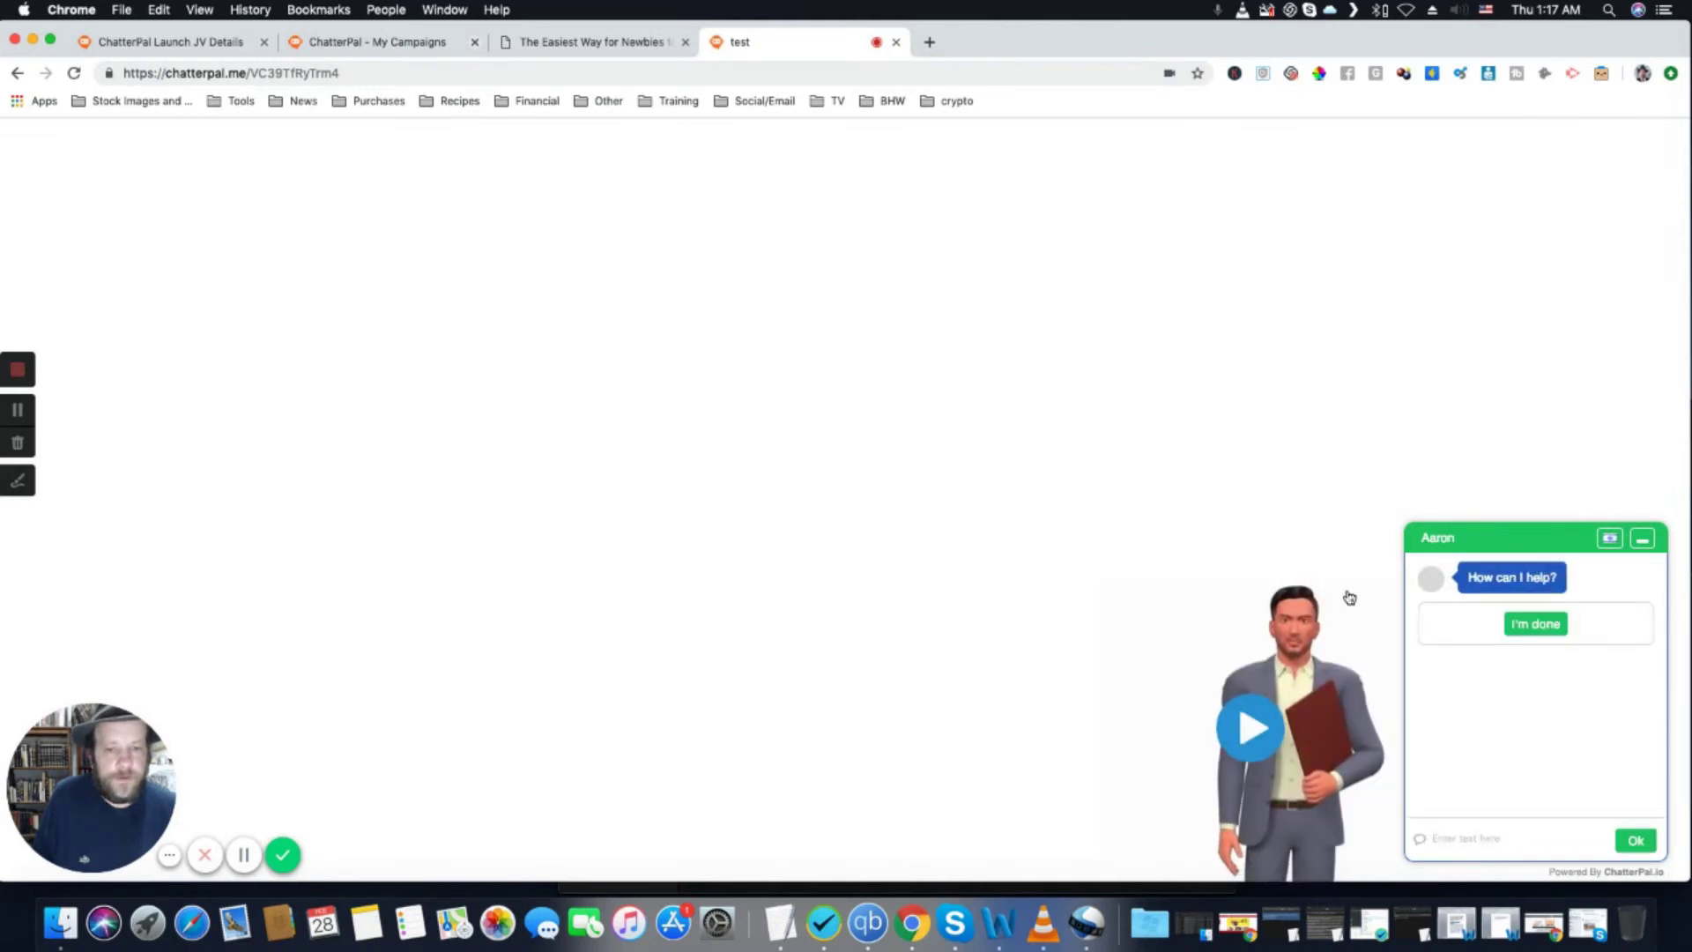
Play the avatar's introduction on the instant site and close the avatar, keeping the chat window
click(1247, 722)
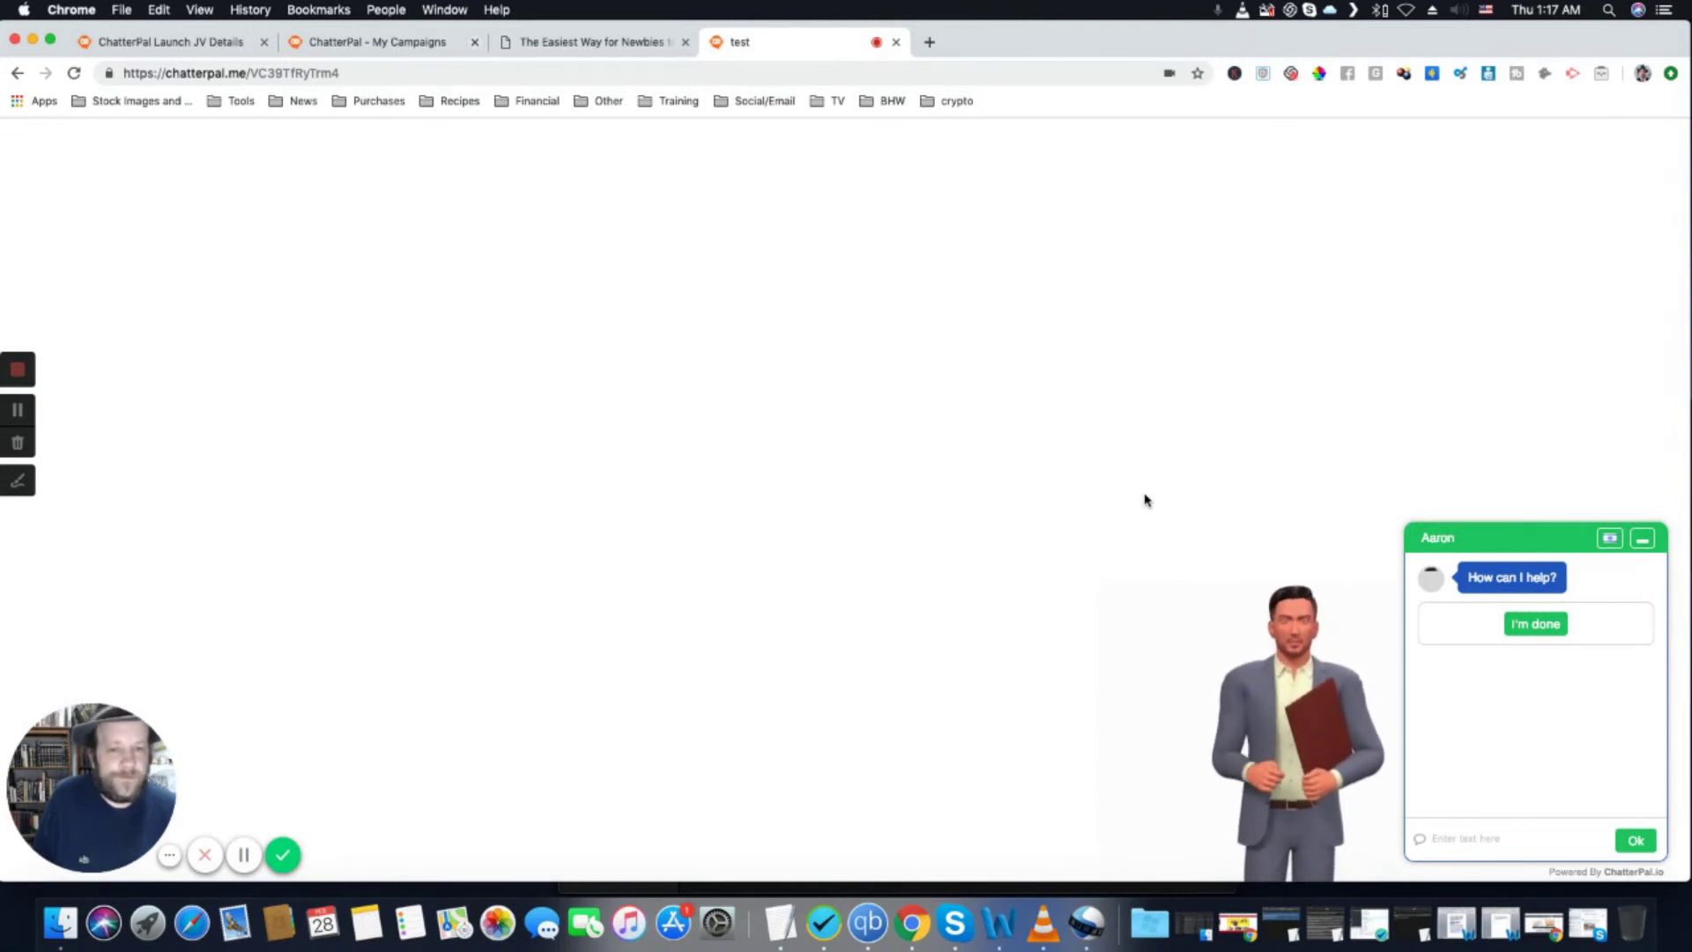
mouse_move(1304, 714)
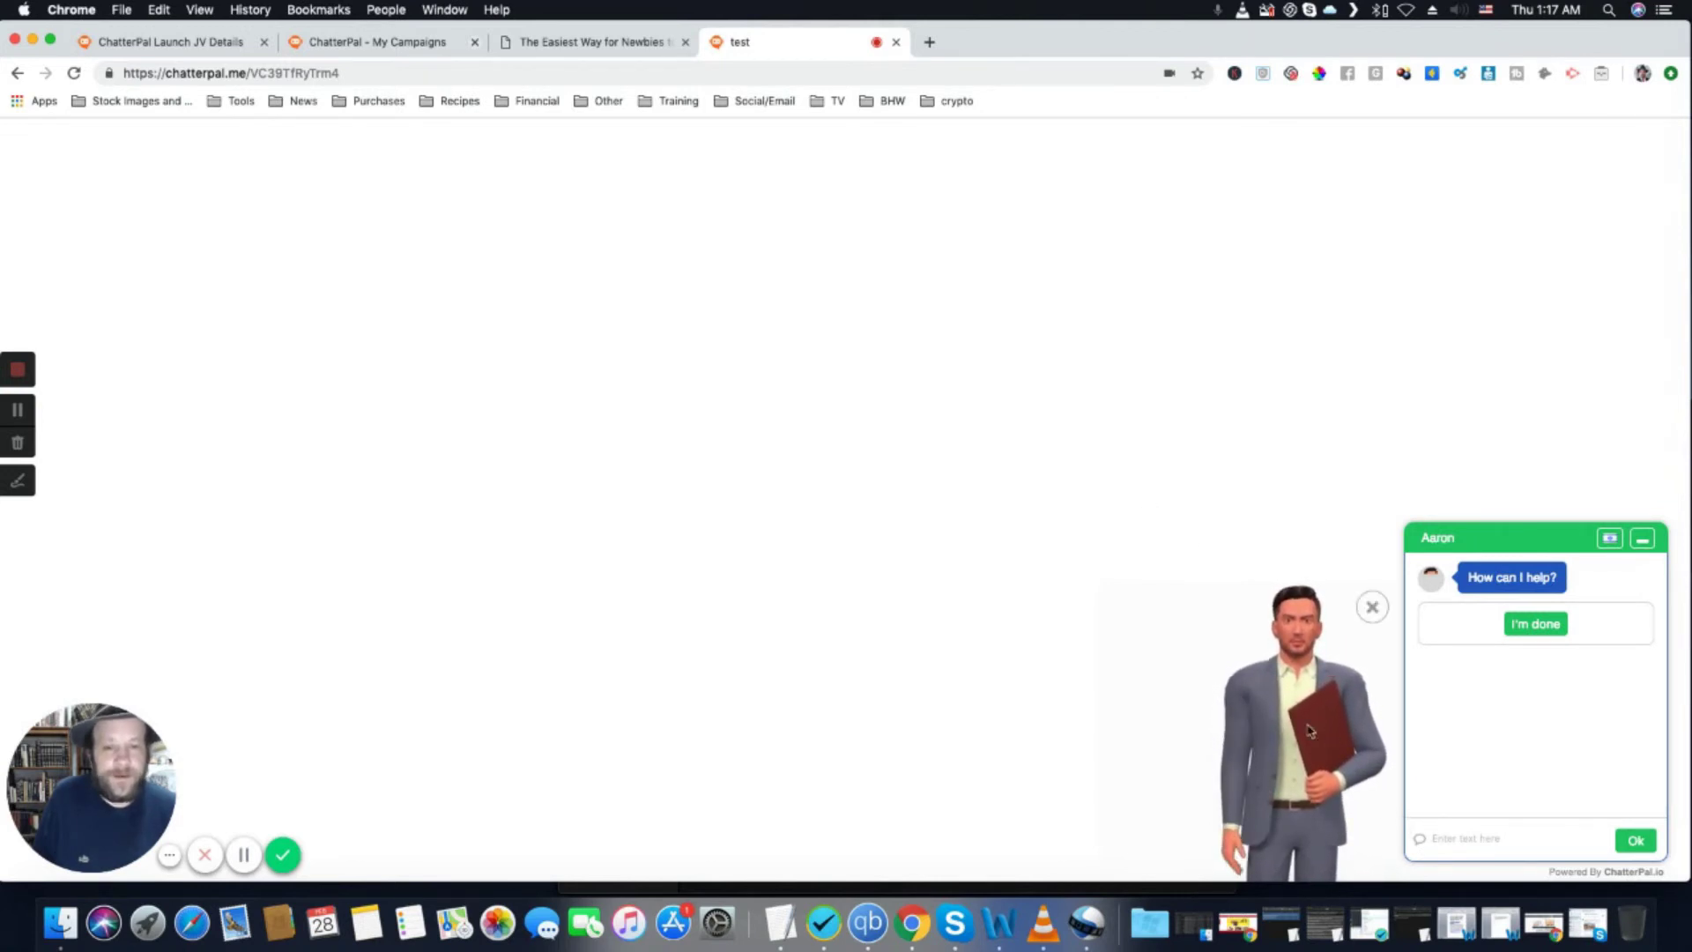
click(1368, 615)
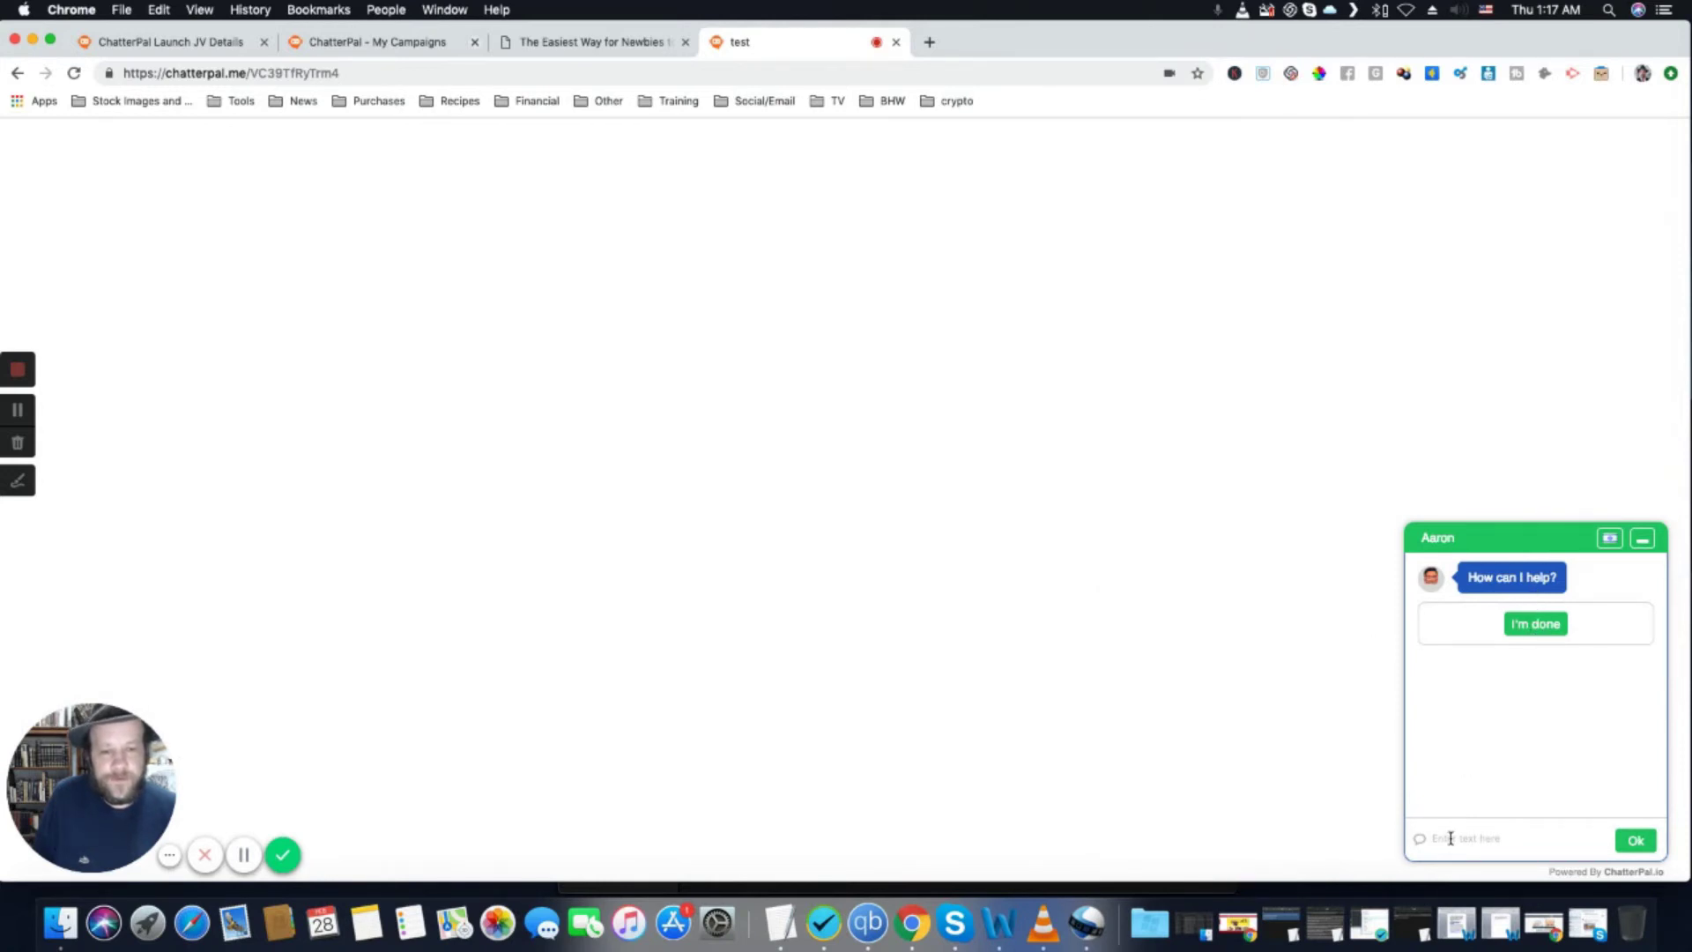
Send the message "what are you?" in the live chat, then minimize the chat window
text(who ar)
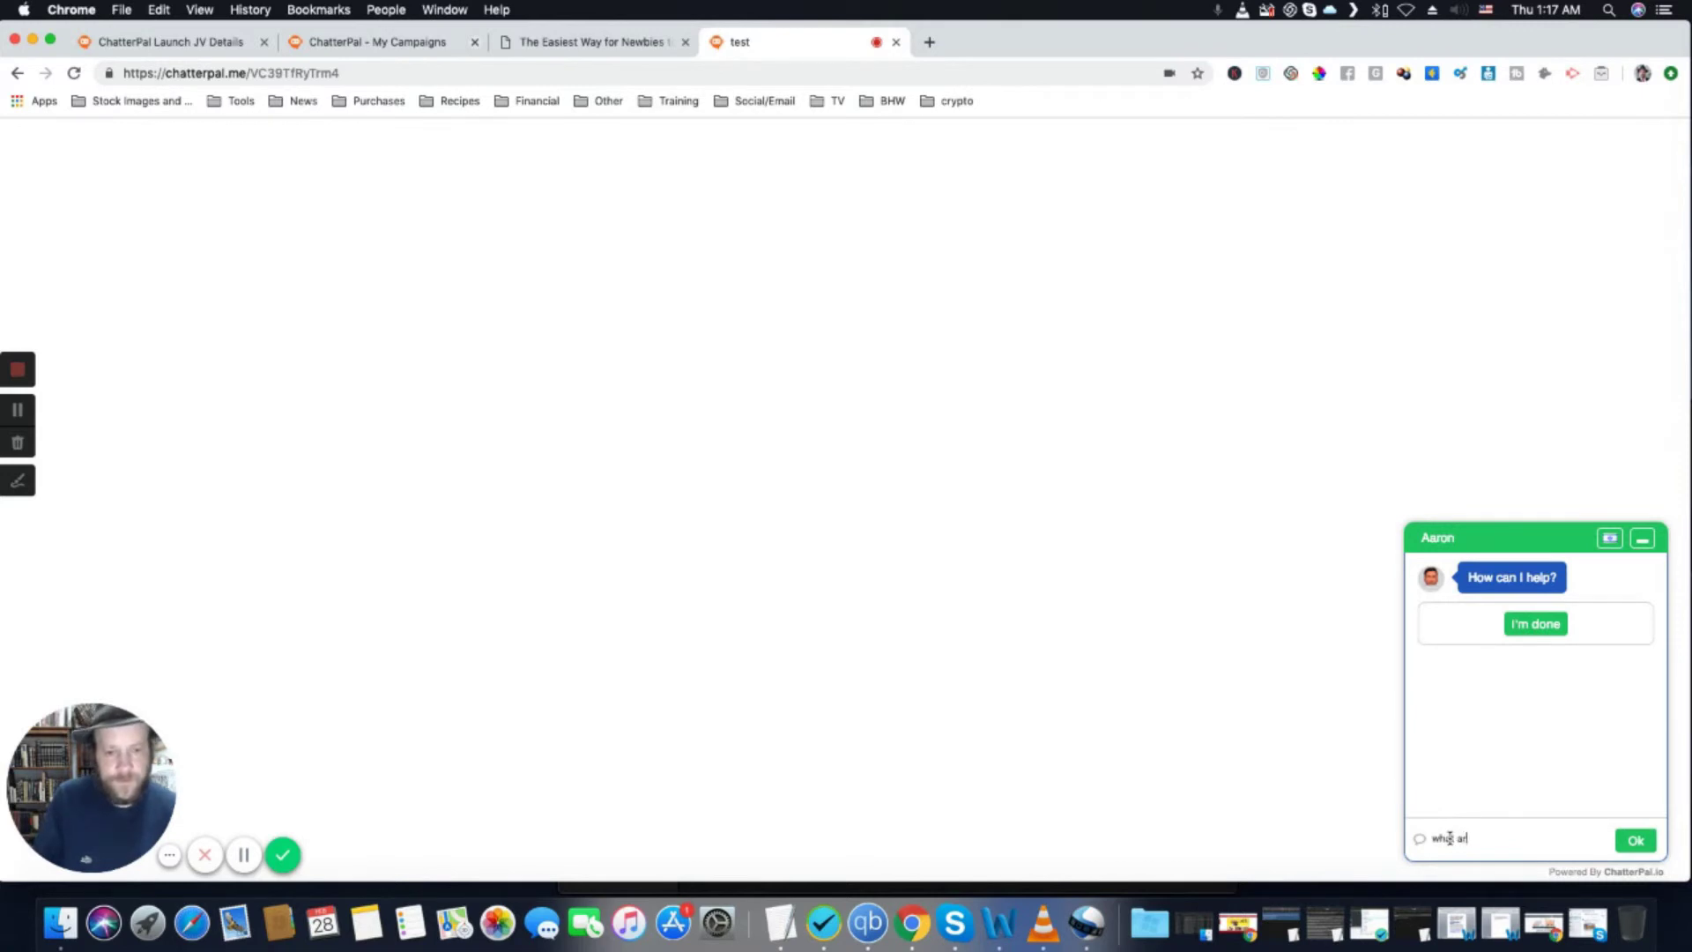
key(Return)
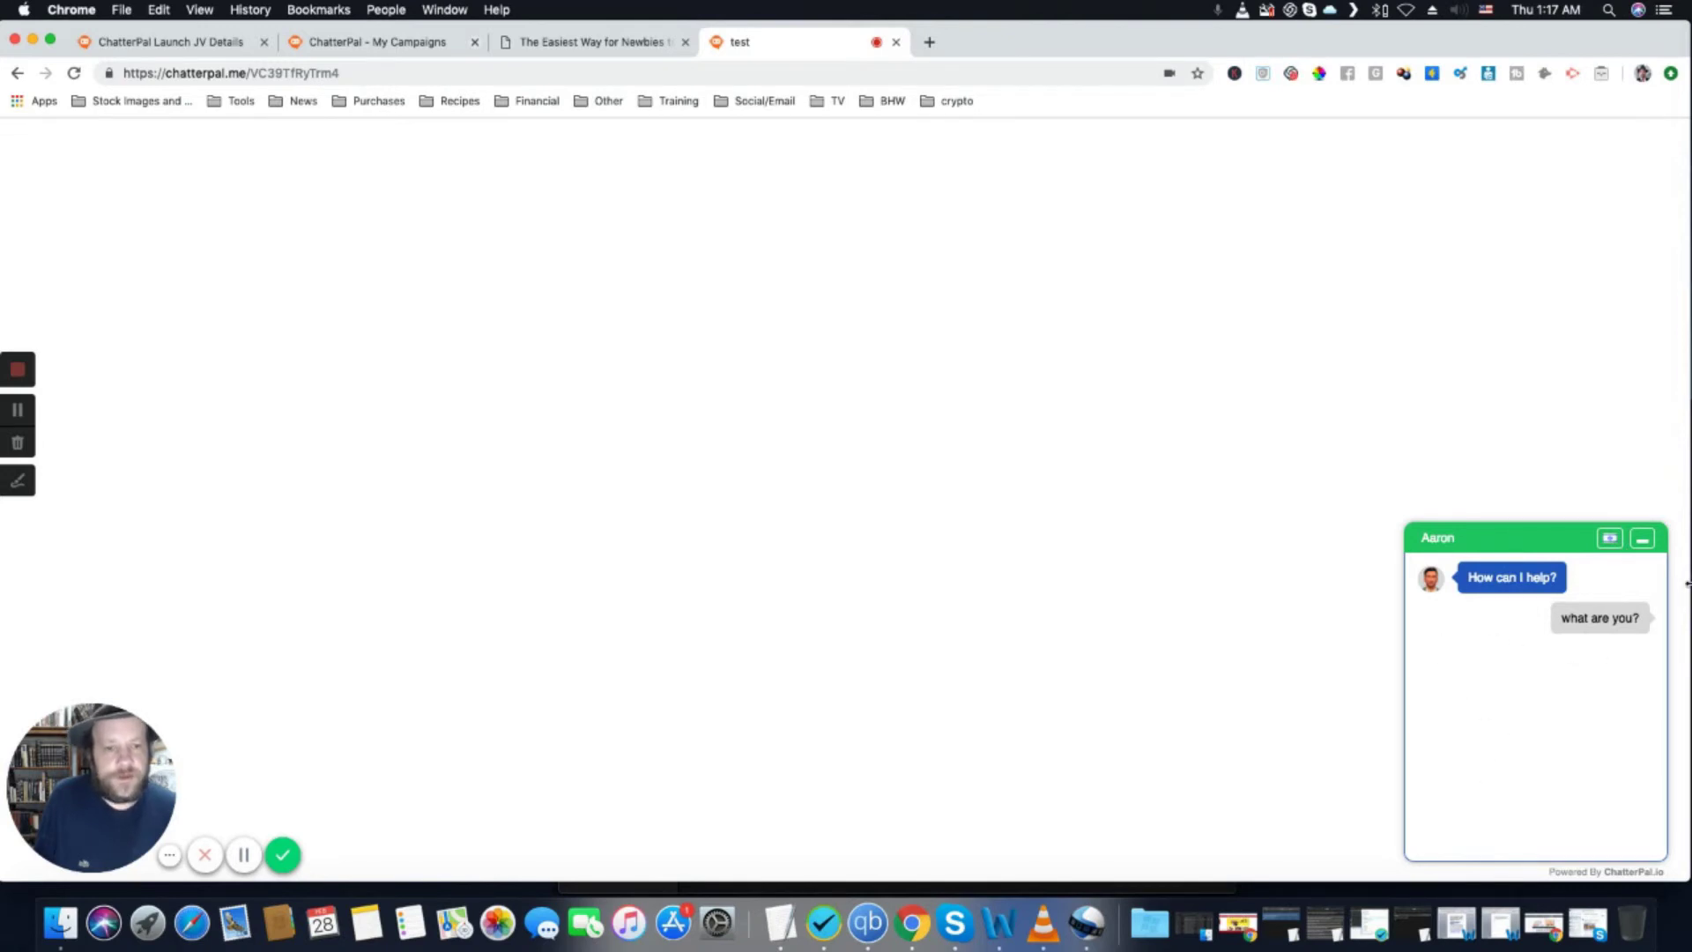
click(1643, 541)
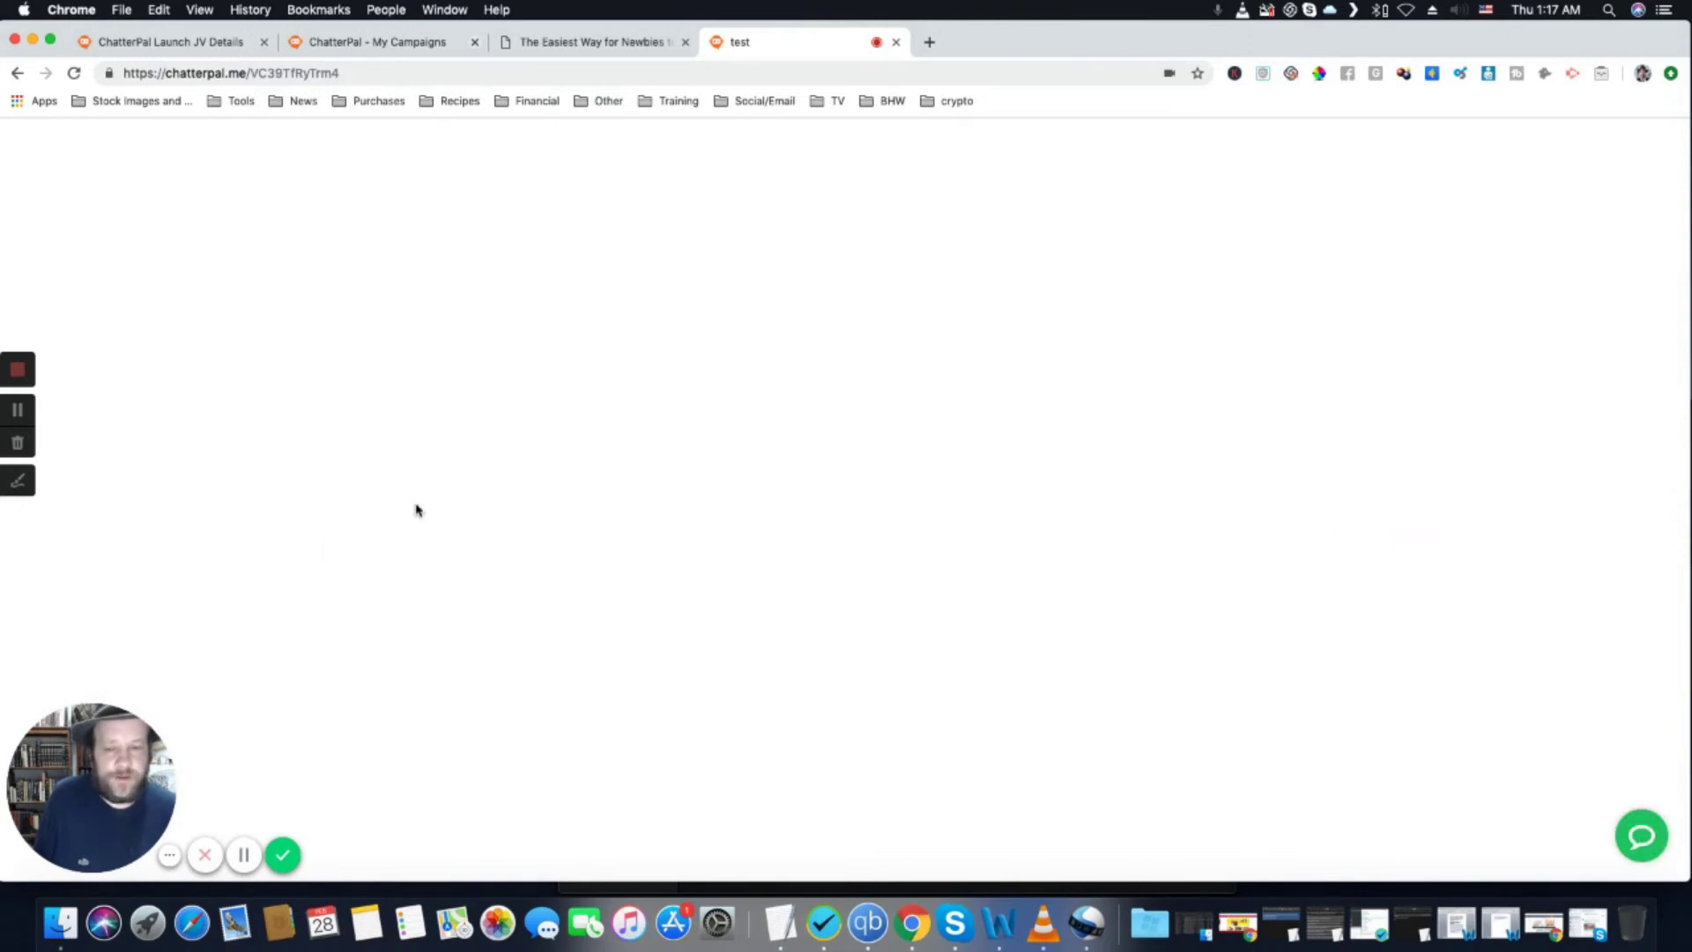